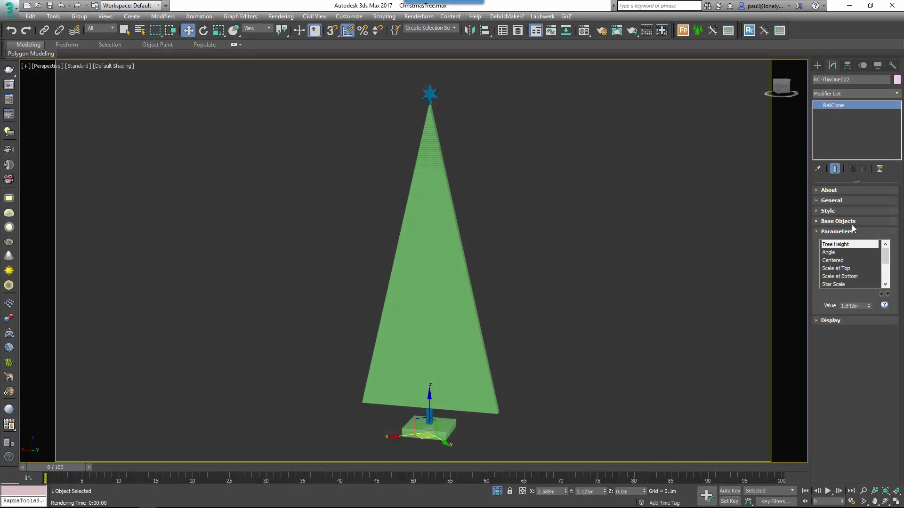
Adjust the finished tree's height and its scale at the top and bottom
left_click_drag(869, 306, 807, 157)
left_click(844, 268)
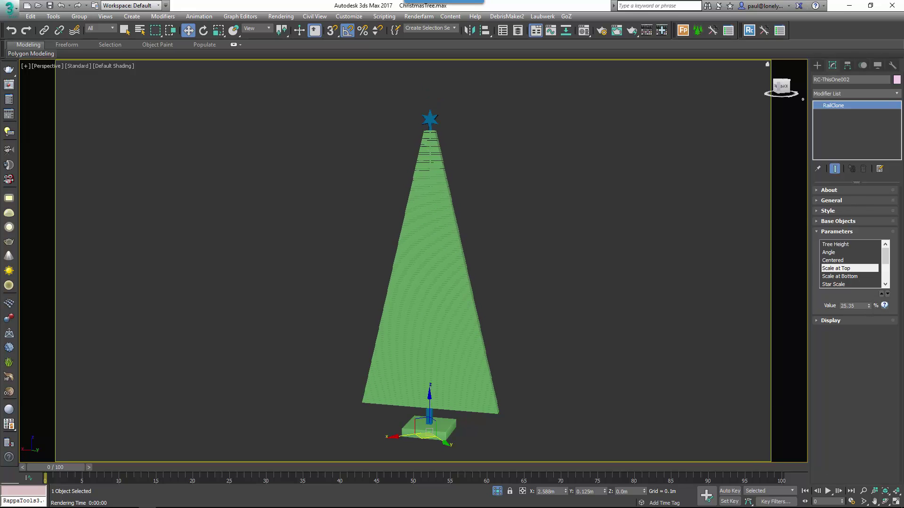
left_click(849, 276)
left_click_drag(868, 307, 839, 255)
Switch the tree's Centered option off and back on
left_click(835, 260)
left_click(840, 307)
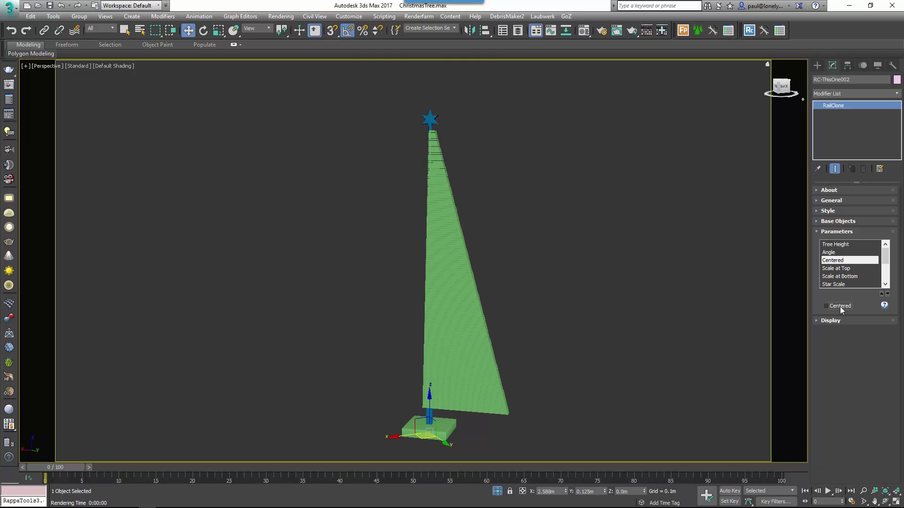
left_click(840, 307)
Change the tree's Angle parameter and bring up its top and bottom scale parameters
left_click(839, 251)
left_click_drag(869, 307, 879, 289)
left_click(859, 269)
left_click(852, 278)
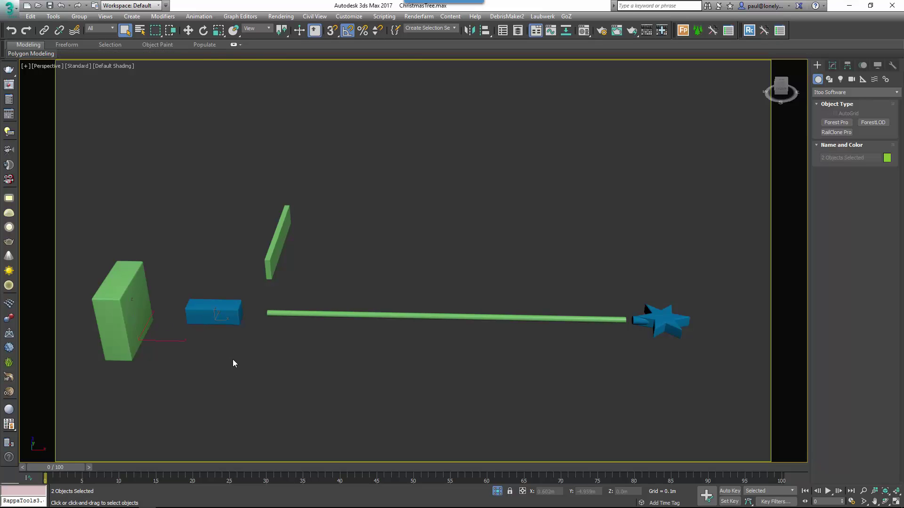
left_click(268, 273)
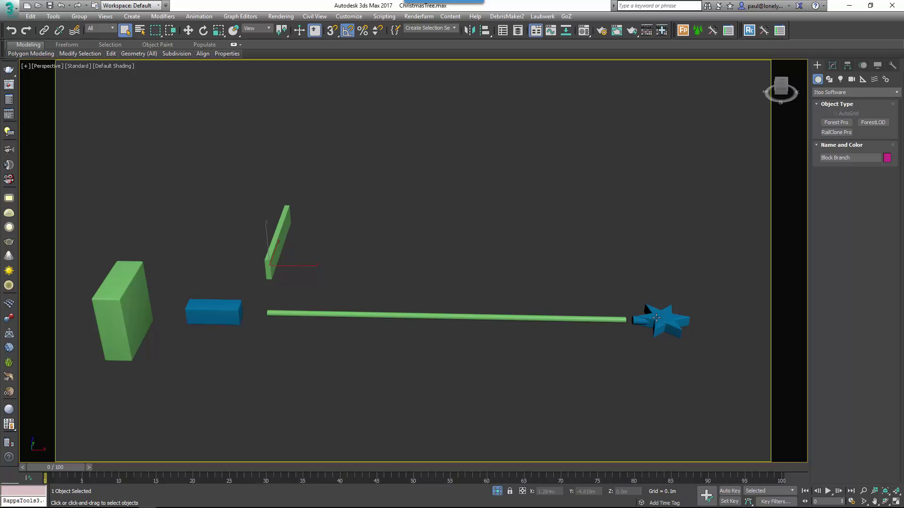
left_click(583, 281)
Create a RailClone Pro object in the empty area above the source geometry and open its Style Editor
scroll(579, 278, "down", 5)
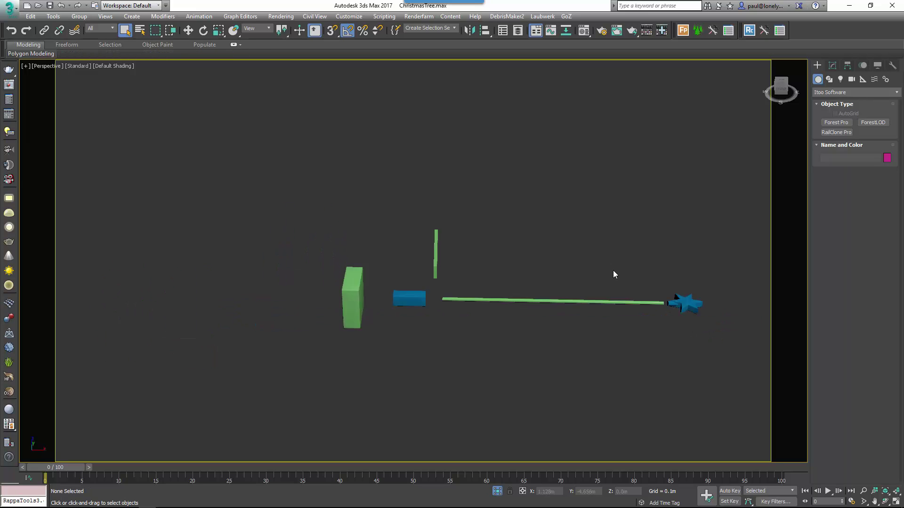
scroll(611, 307, "up", 3)
middle_click_drag(597, 289, 587, 328)
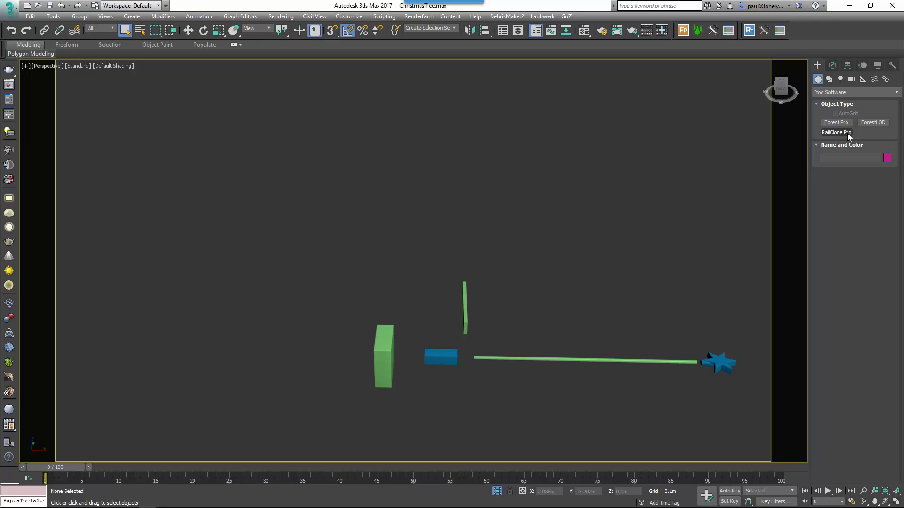
left_click(836, 133)
left_click_drag(611, 223, 711, 236)
left_click(832, 65)
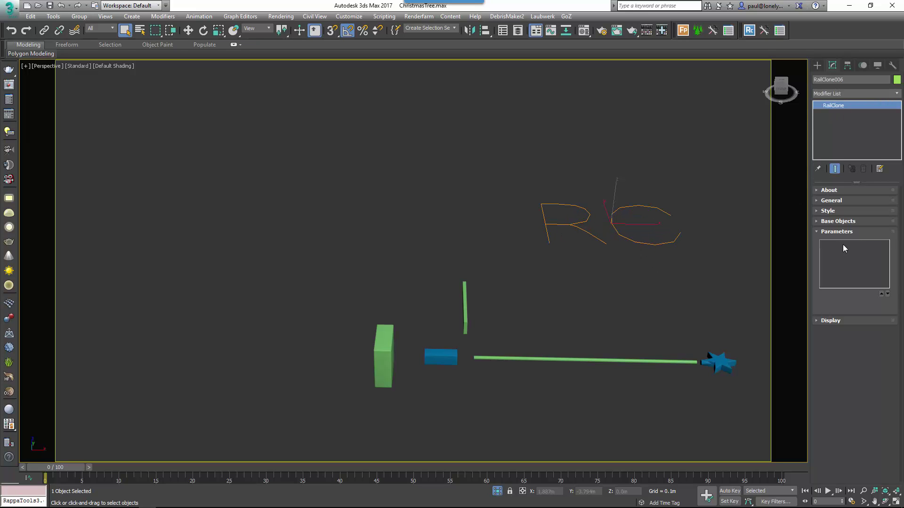
left_click(833, 225)
left_click(828, 288)
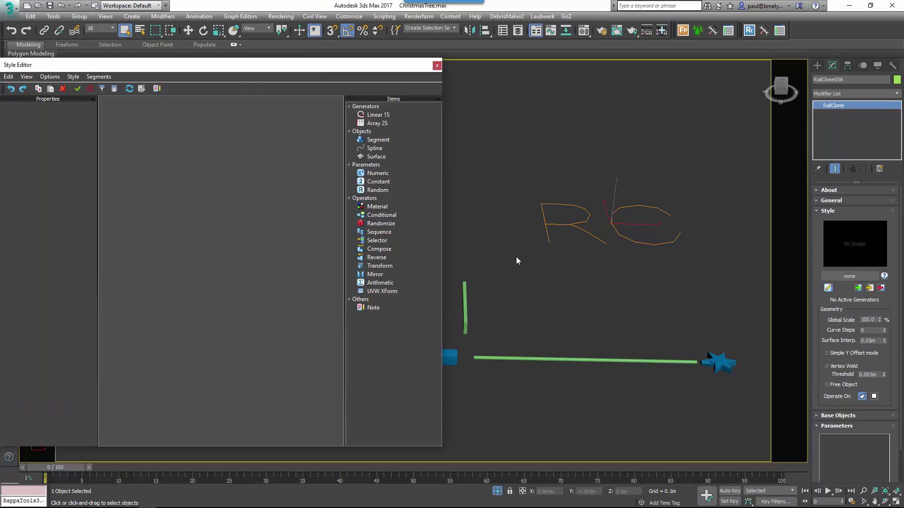
Add a Linear 1S generator to the style and set its X Size to 0.001 m
left_click_drag(372, 115, 305, 178)
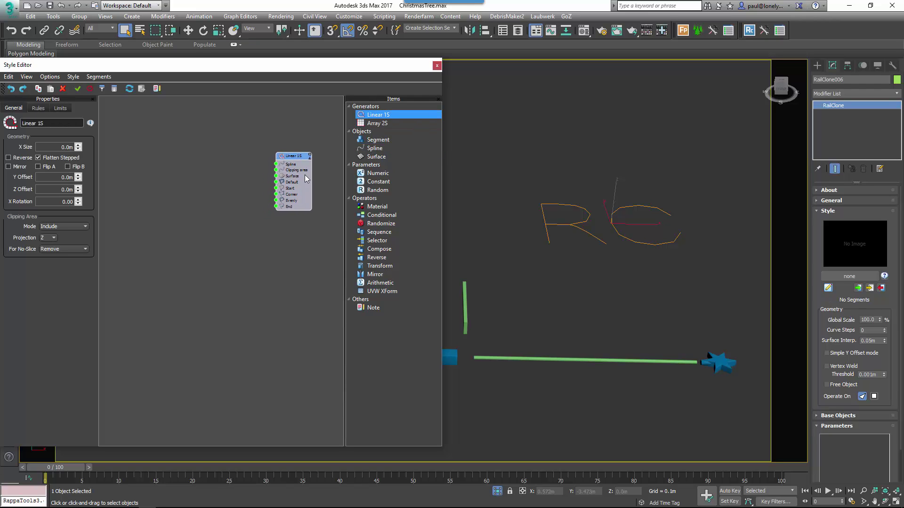
left_click(379, 141)
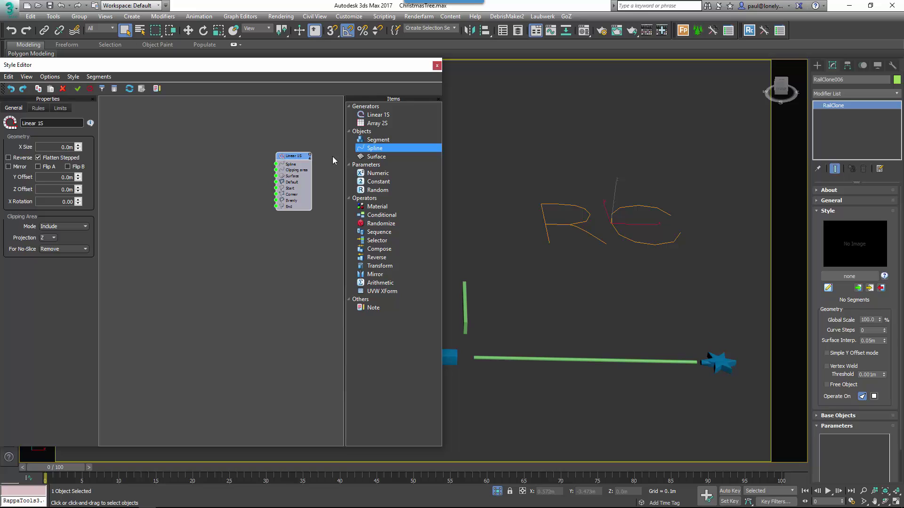
middle_click_drag(156, 167, 158, 166)
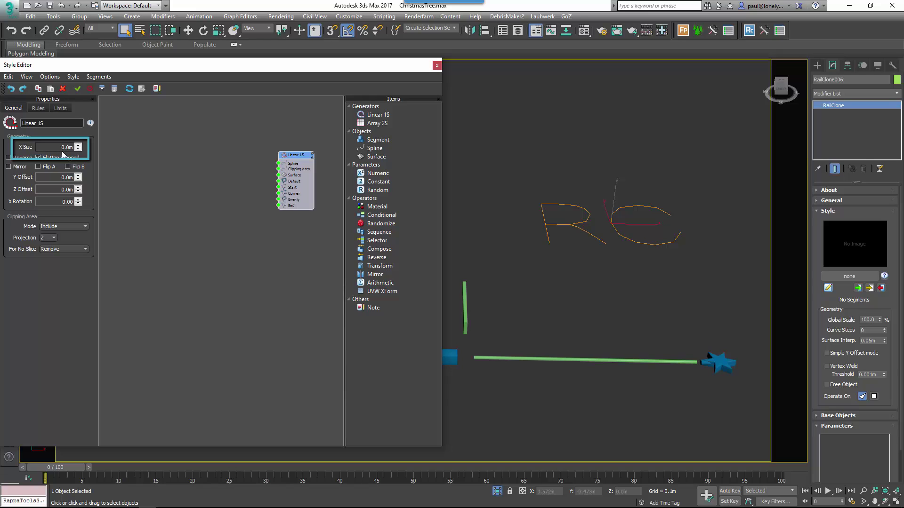
mouse_move(77, 149)
left_mouse_down()
mouse_move(77, 137)
mouse_move(79, 146)
left_mouse_up()
left_click(203, 196)
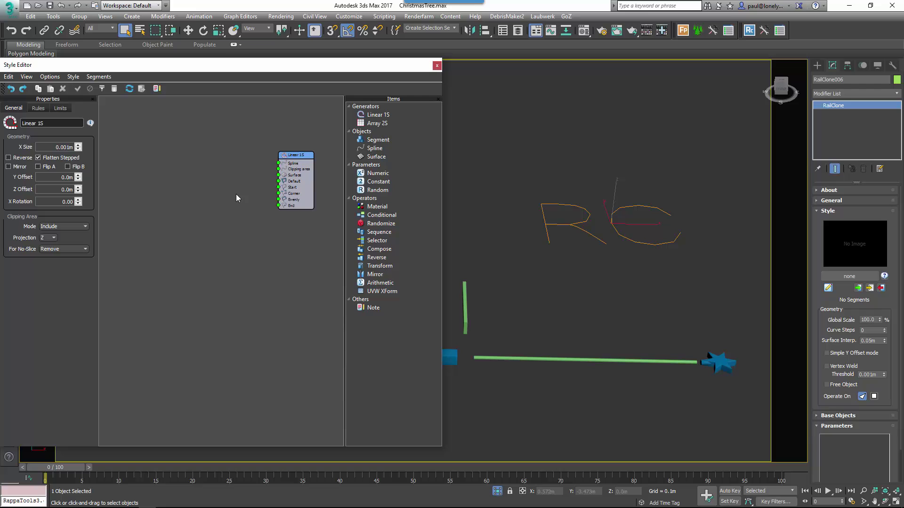
Export the Linear 1S generator's X Size as a parameter input on its node
right_click(296, 164)
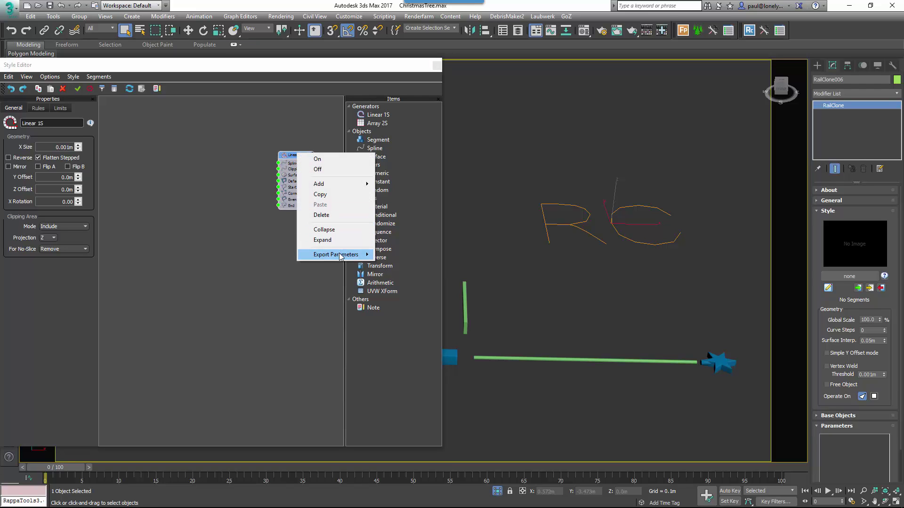
mouse_move(340, 256)
mouse_move(398, 267)
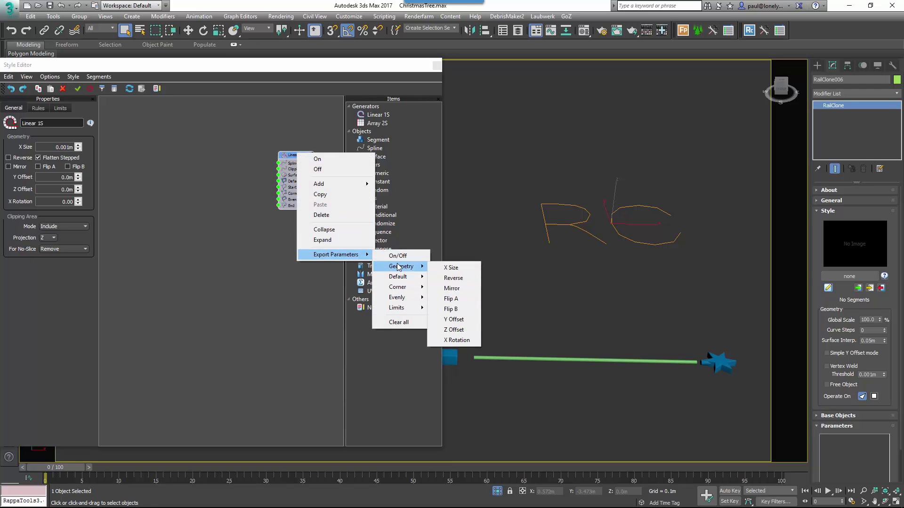
left_click(463, 269)
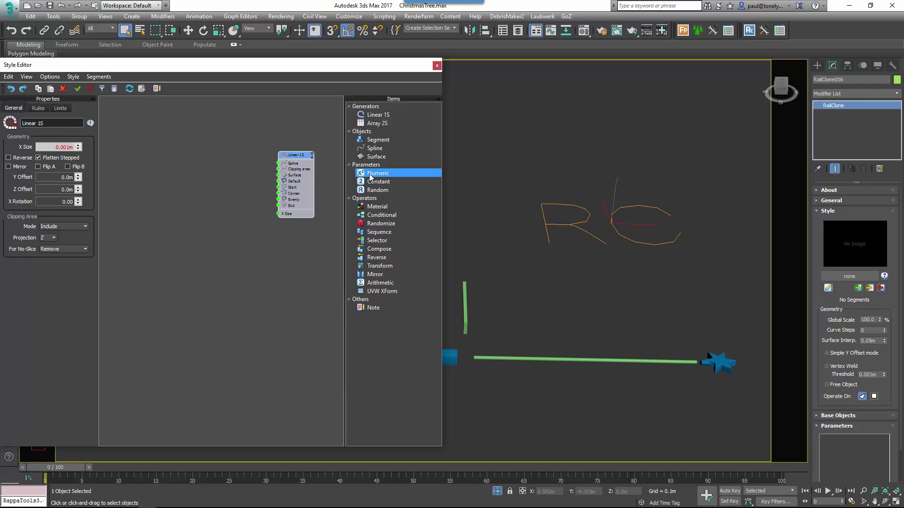
Wire a Numeric node into the X Size input, with type Scene Units and the name Tree Height
left_click_drag(377, 173, 279, 215)
left_click(65, 129)
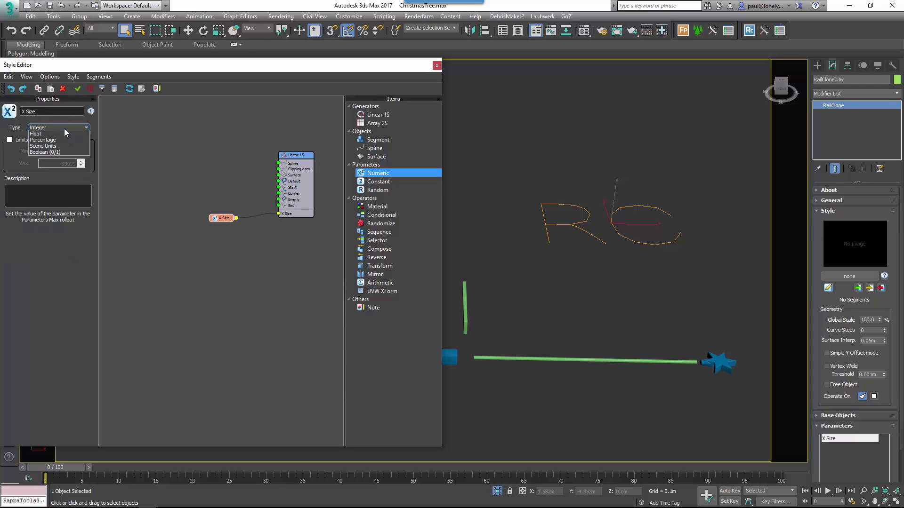
left_click(57, 150)
type("Tree Height")
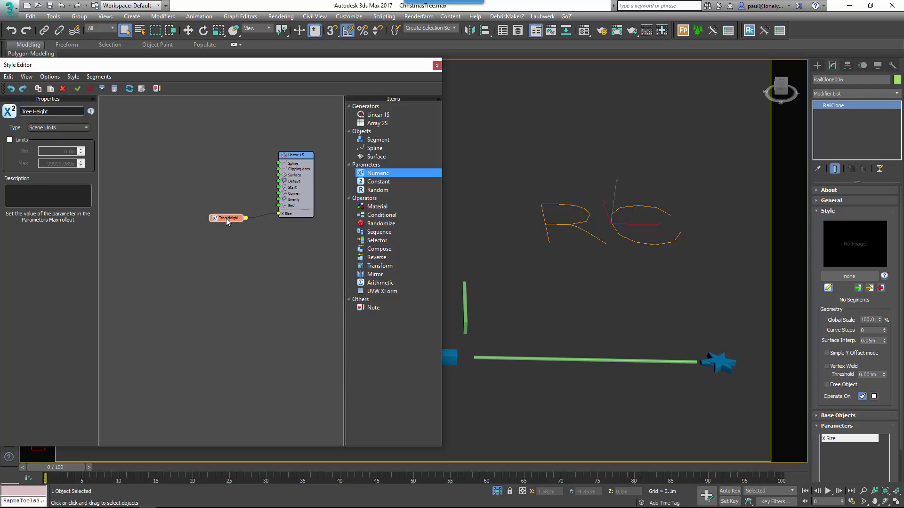
left_click_drag(228, 221, 217, 220)
Set the RailClone object's Tree Height parameter to 1.5 m
left_click_drag(818, 386, 813, 260)
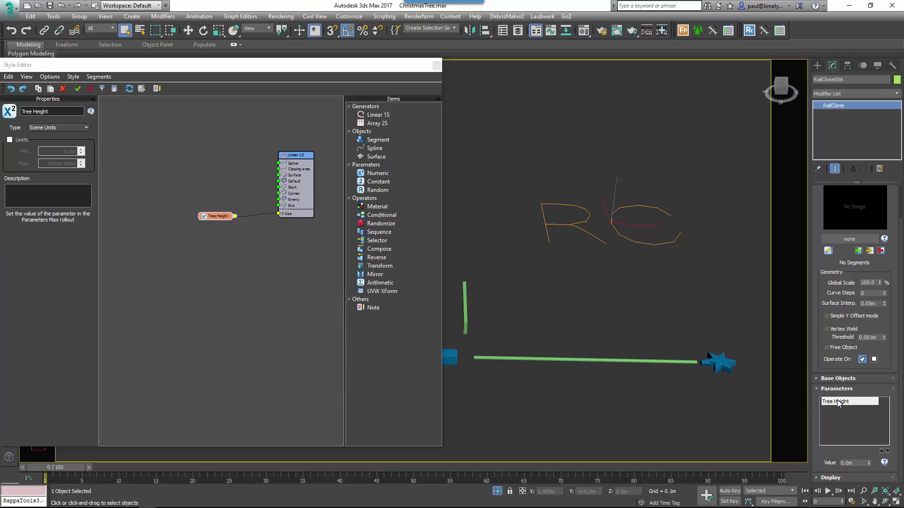
left_click(869, 461)
left_click_drag(862, 464, 828, 464)
type("1.5")
key("Return")
Add a Segment node with Z alignment set to Center and place it above the Tree Height node
middle_click_drag(490, 266, 553, 294)
scroll(533, 292, "down", 1)
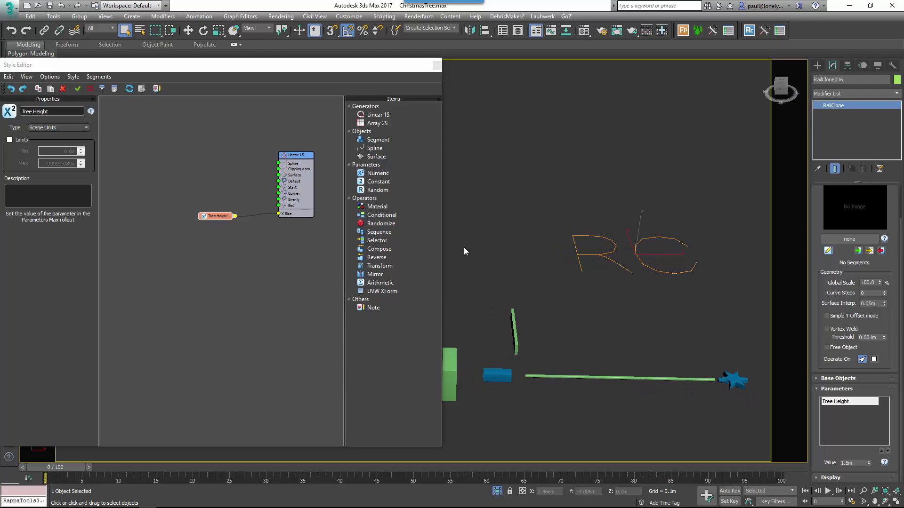
left_click_drag(379, 140, 216, 250)
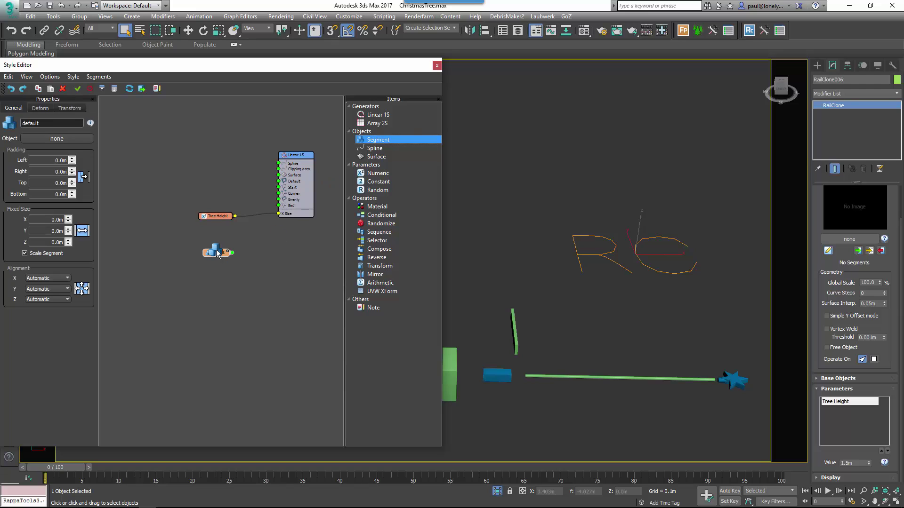
left_click(57, 302)
left_click(51, 325)
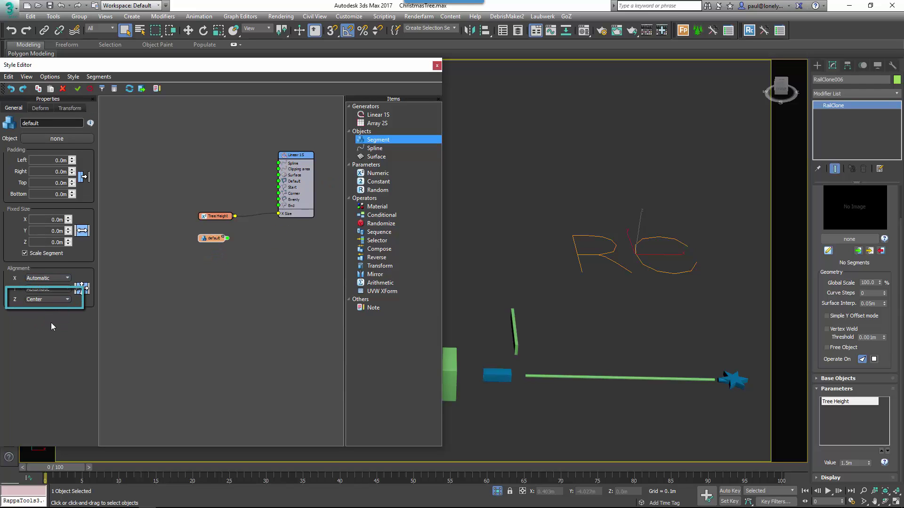
left_click_drag(208, 239, 207, 175)
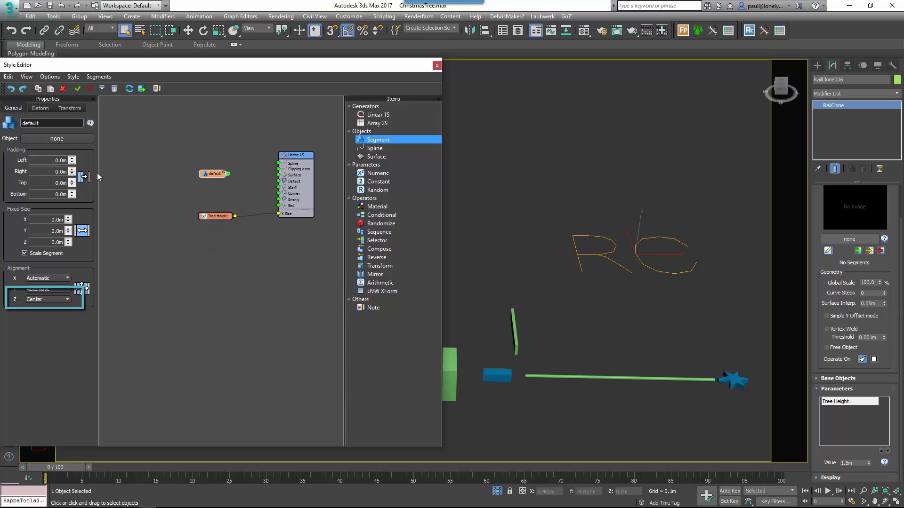
Assign the large green base box as the segment's object and reposition its node
left_click(71, 139)
left_click(453, 368)
middle_click_drag(667, 306, 631, 354)
scroll(631, 331, "up", 3)
middle_click_drag(639, 306, 629, 328)
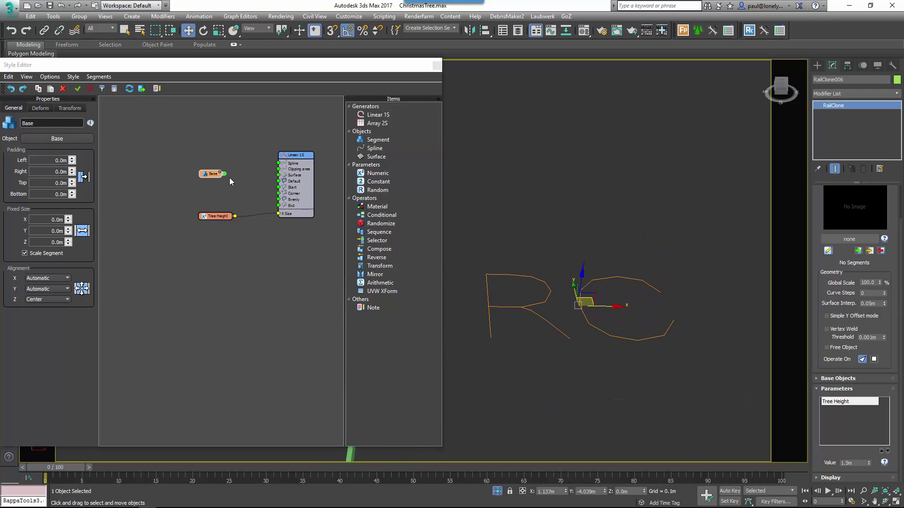
left_click_drag(211, 174, 202, 173)
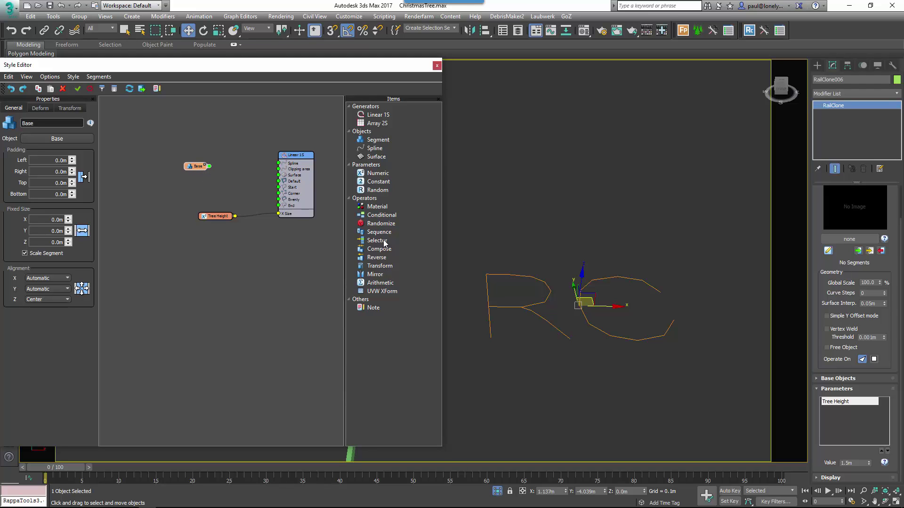
Duplicate the Base segment node below the original and assign the blue block to the copy
scroll(555, 250, "down", 2)
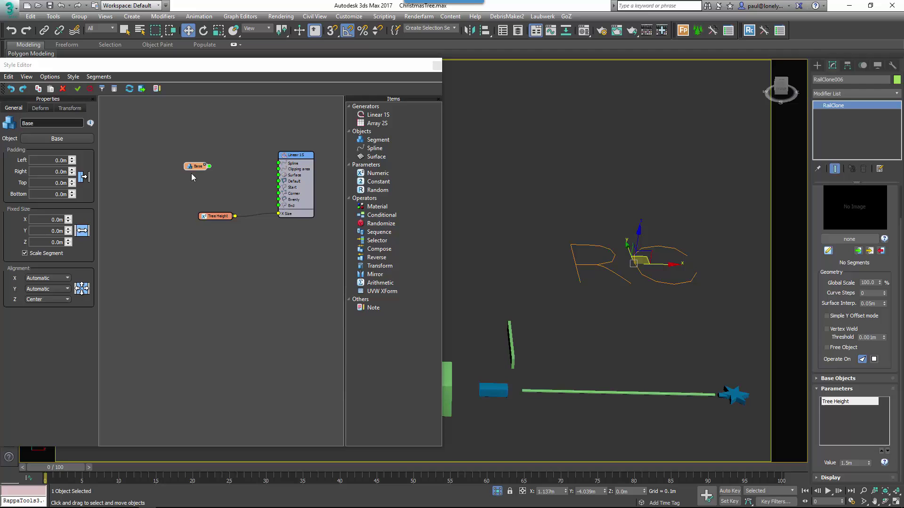
key("ctrl+v")
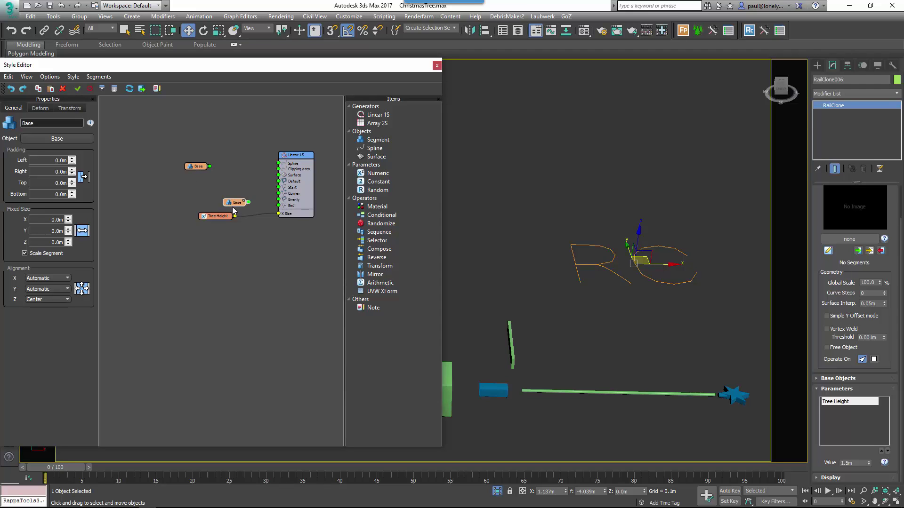
left_click_drag(234, 204, 195, 178)
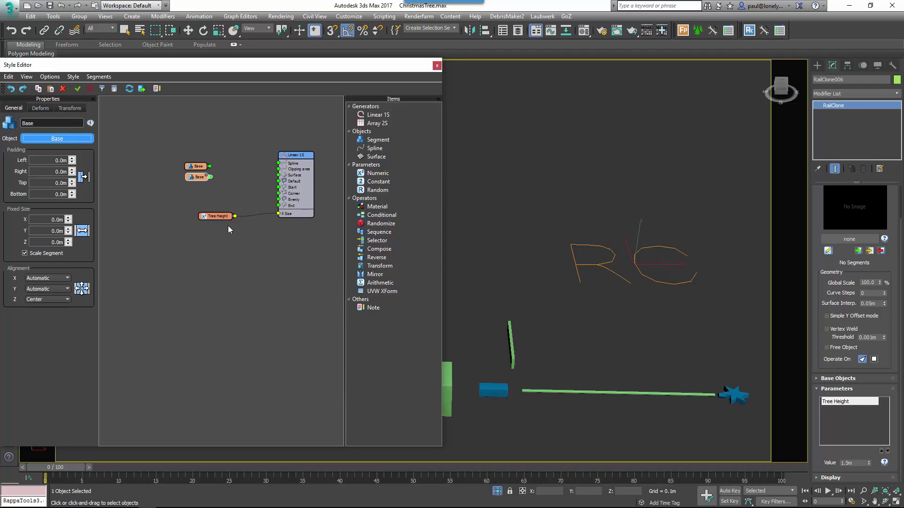
left_click(490, 389)
left_click(189, 183)
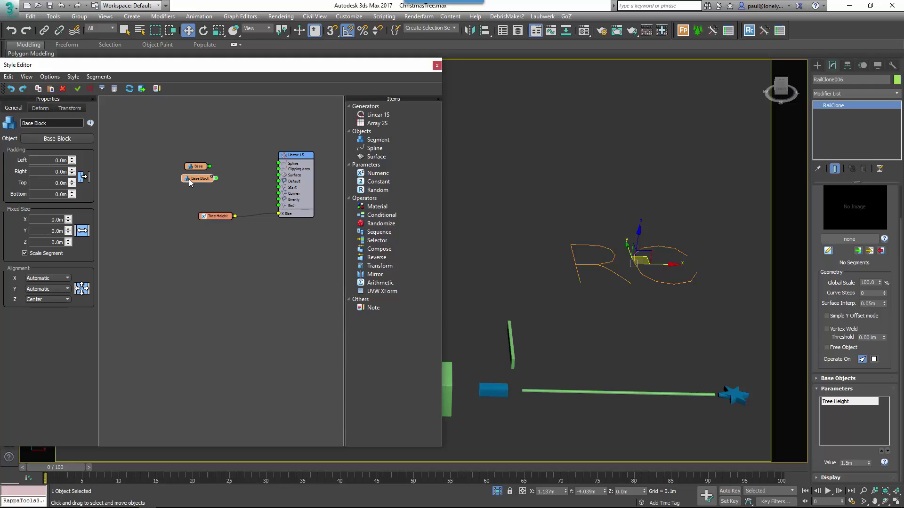
Combine the Base and Base Block segments with a Compose operator and wire it into the generator's Start input
left_click_drag(190, 179, 168, 170)
left_click(225, 201)
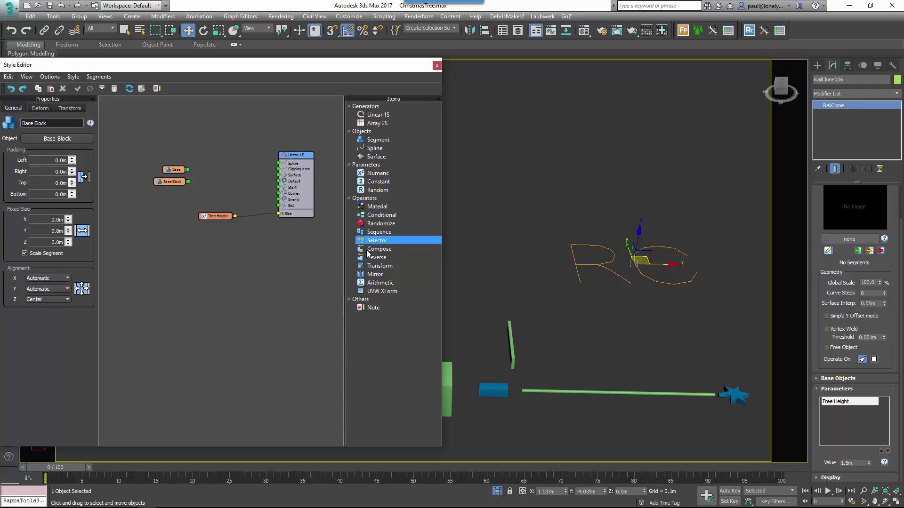
left_click_drag(401, 254, 206, 183)
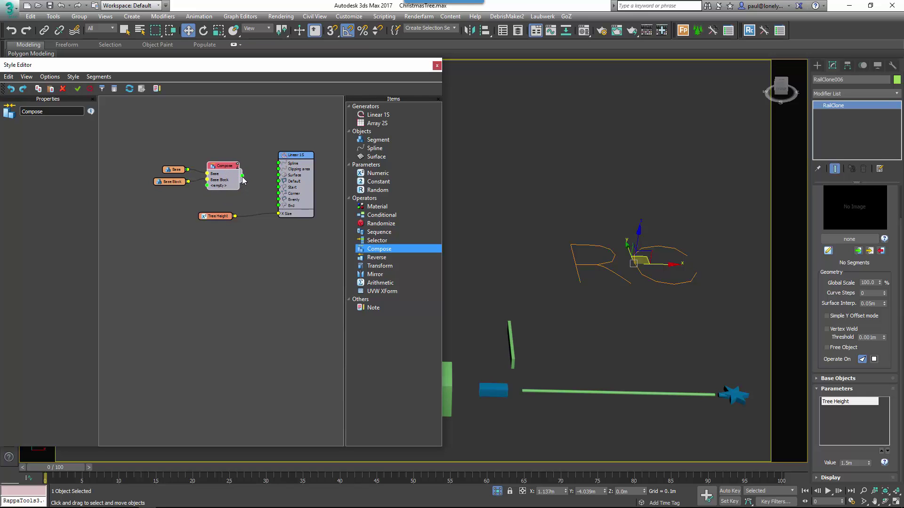
left_click_drag(243, 180, 281, 187)
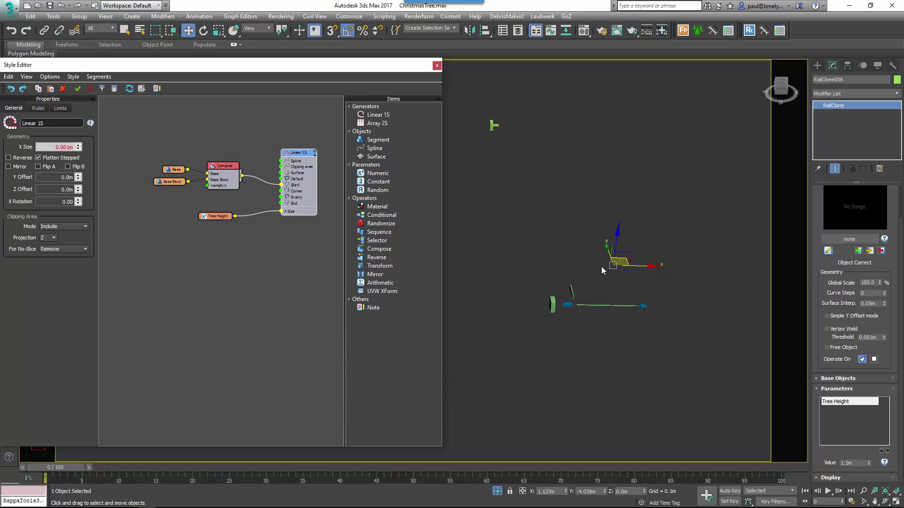
Enable Free Object and rotate the RailClone object -90 degrees about Y to stand the base upright
left_click(825, 347)
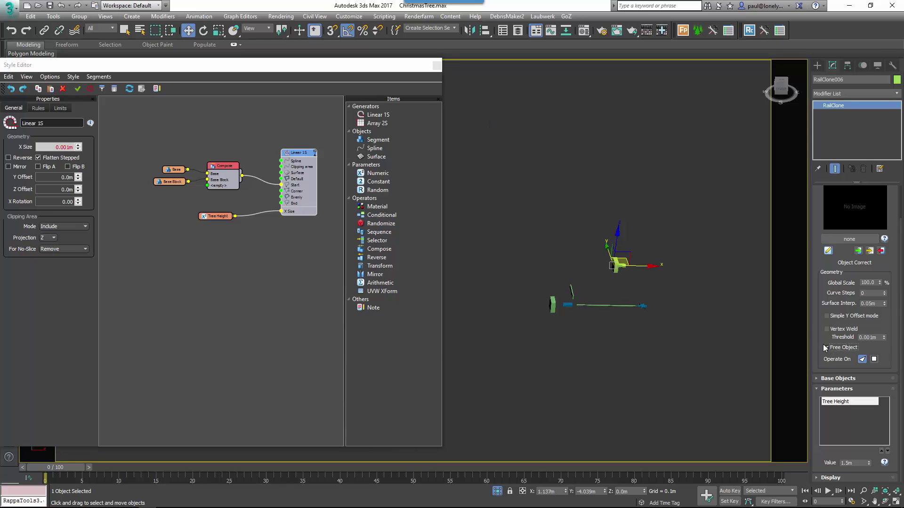
scroll(633, 264, "up", 3)
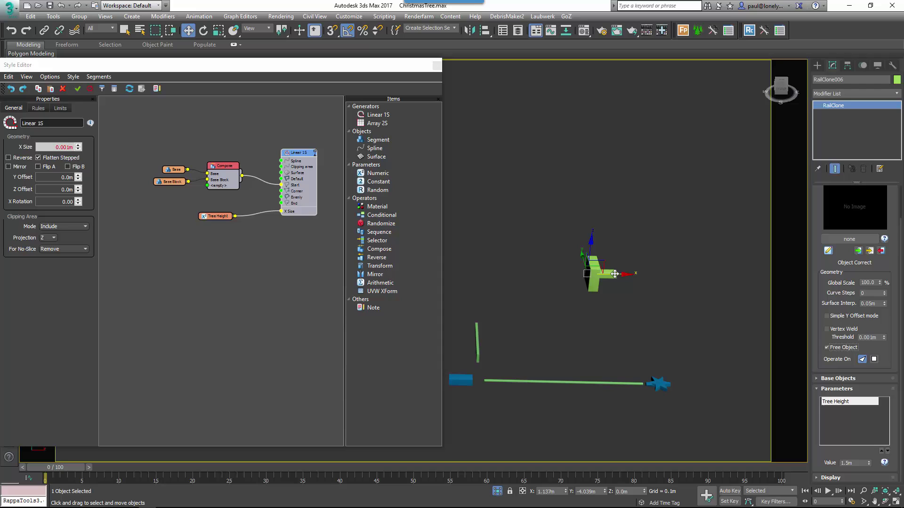
left_click(203, 30)
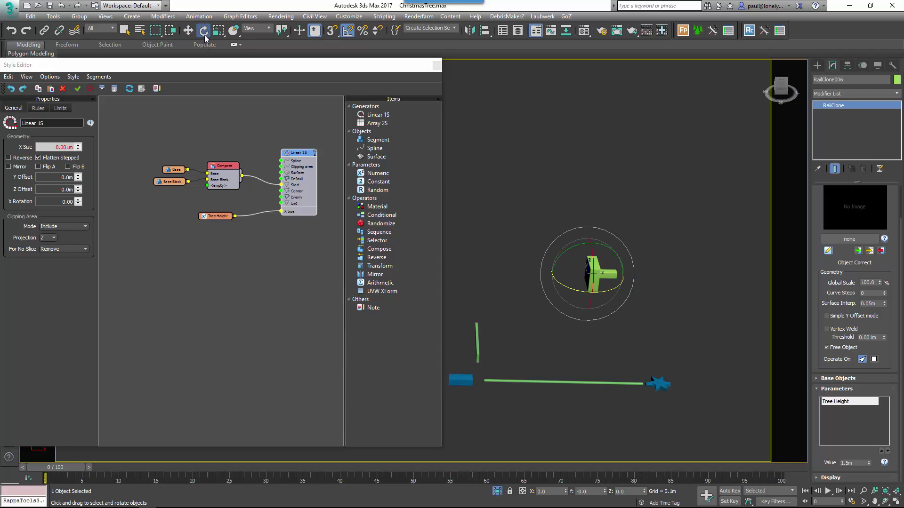
left_click_drag(572, 246, 532, 257)
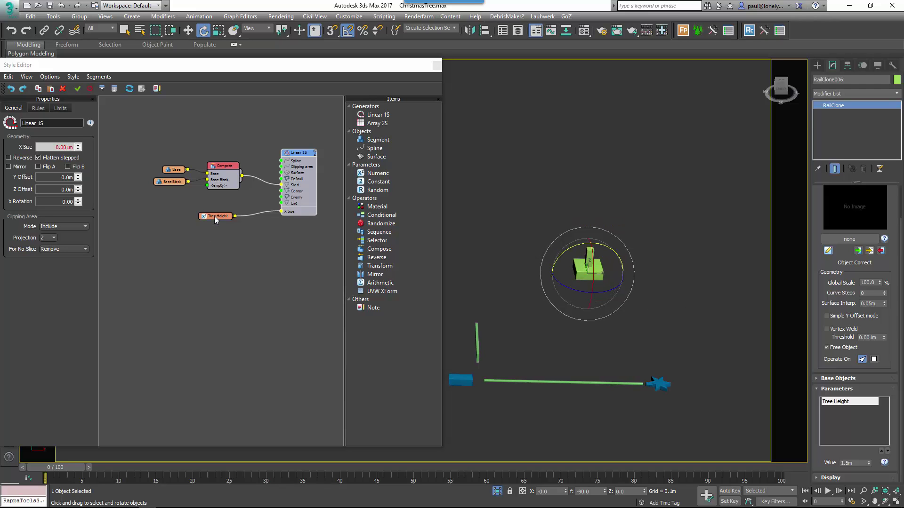
Duplicate the Base Block segment, wire the copy into the generator's Default input, assign the long trunk object, and place its node above Compose
left_click_drag(214, 217, 213, 228)
left_click(173, 183)
key("ctrl+c")
key("ctrl+v")
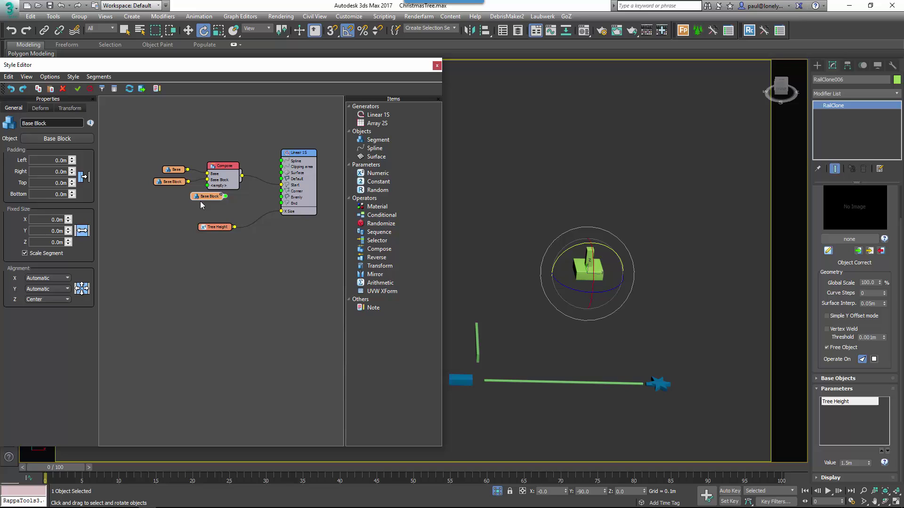
left_click_drag(203, 197, 281, 179)
left_click(75, 140)
left_click(556, 382)
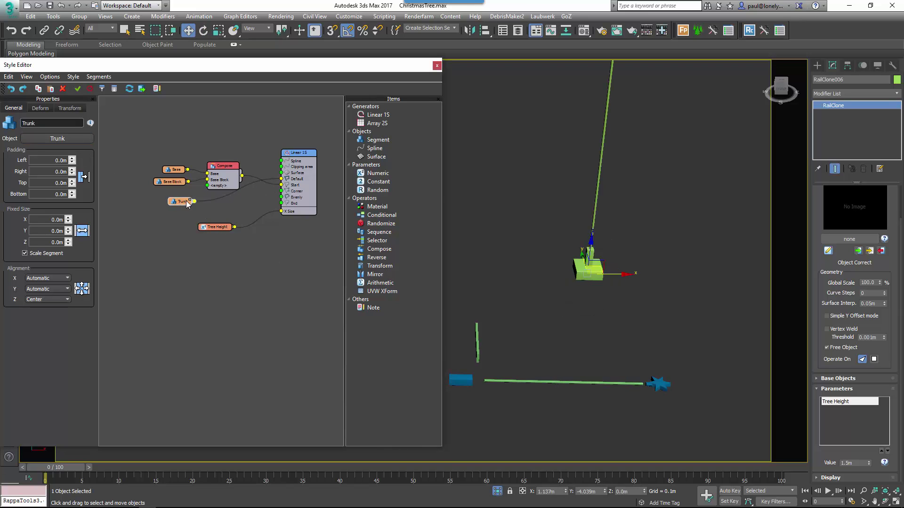
left_click_drag(186, 201, 236, 152)
scroll(557, 264, "down", 3)
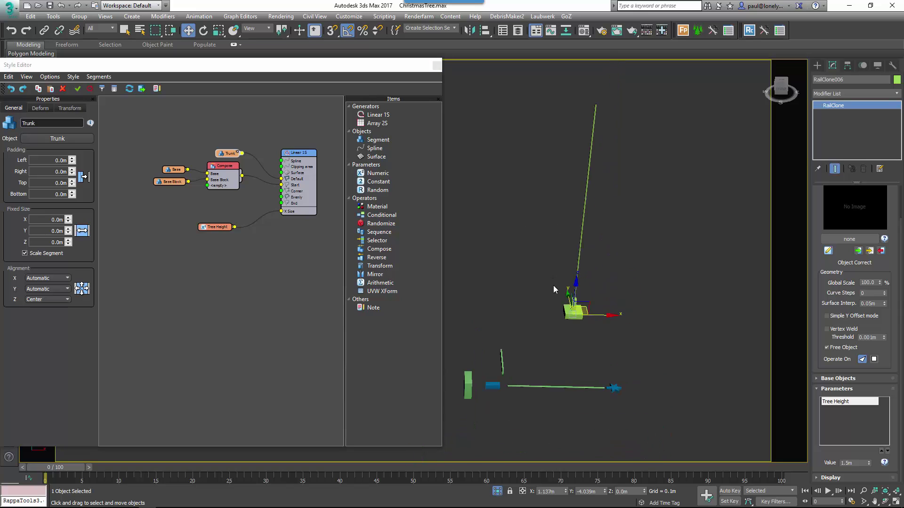
middle_click_drag(555, 288, 579, 295)
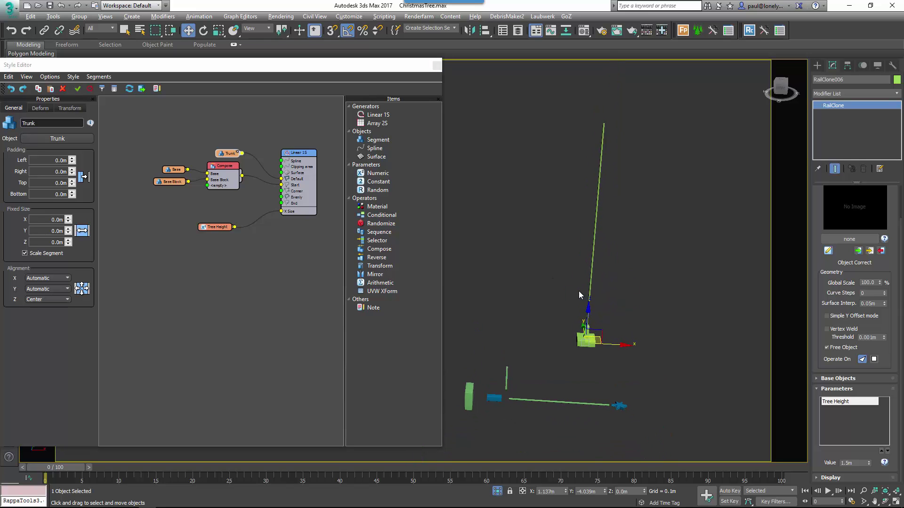
Set the Linear 1S generator's Default rule mode to Scale
left_click(304, 157)
left_click(38, 109)
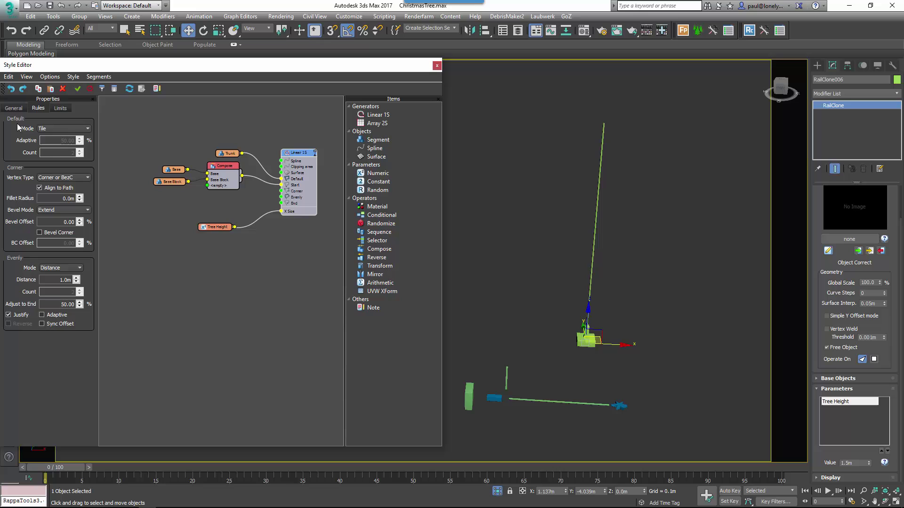
left_click(57, 129)
left_click(61, 142)
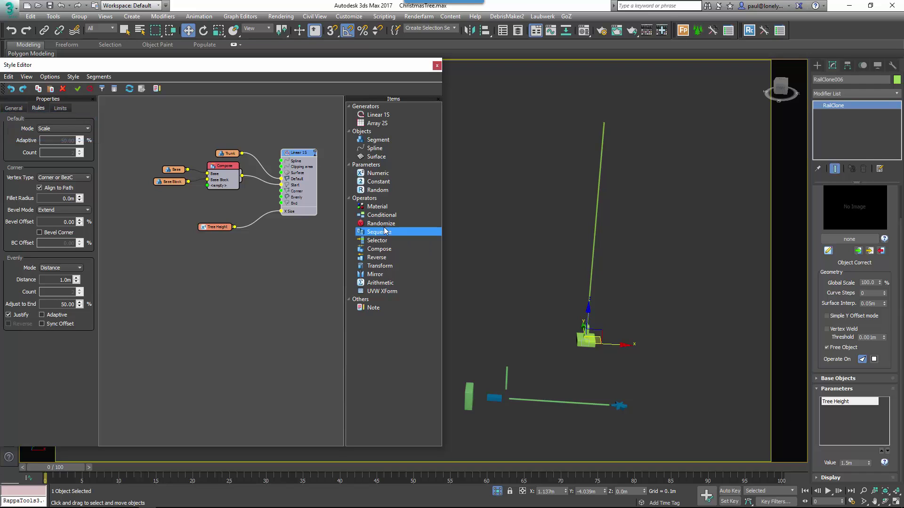
Duplicate the Trunk segment, assign the star object to the copy, and wire it into the generator's End input
left_click(233, 154)
key("ctrl+c")
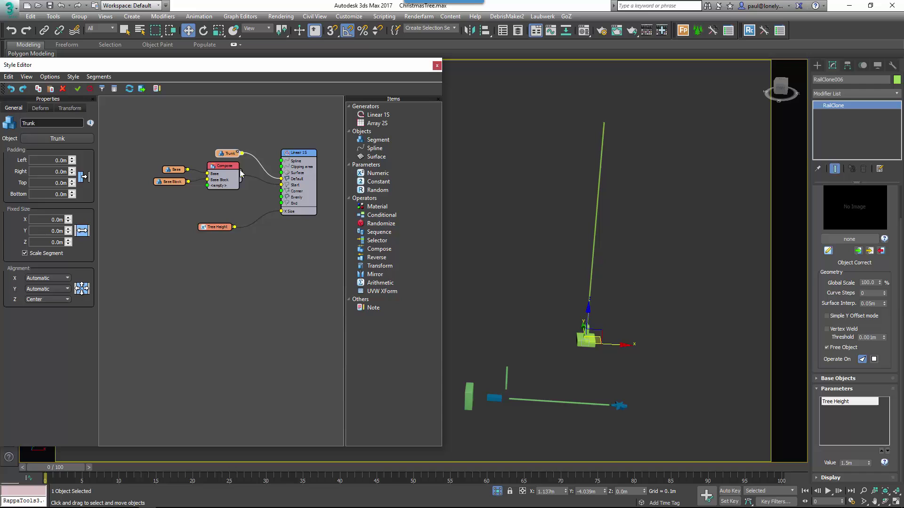
key("ctrl+v")
left_click(57, 138)
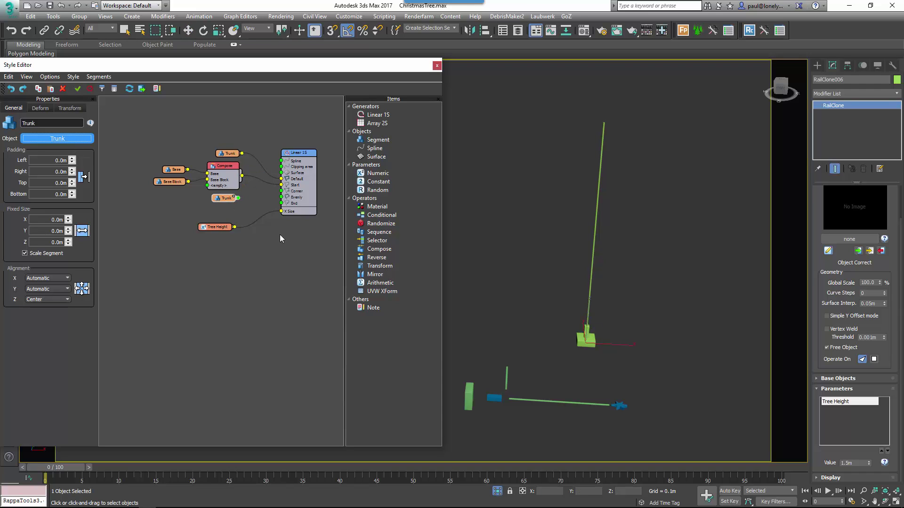
left_click(599, 412)
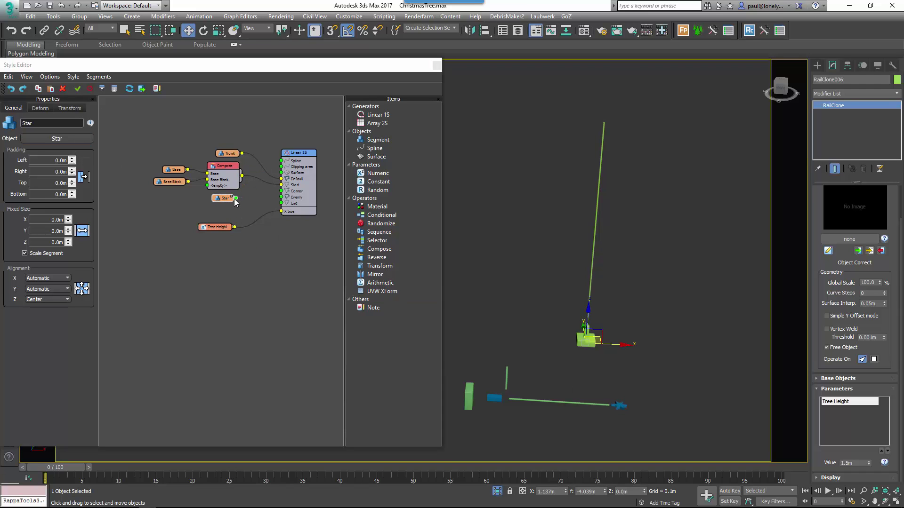
left_click_drag(235, 198, 282, 206)
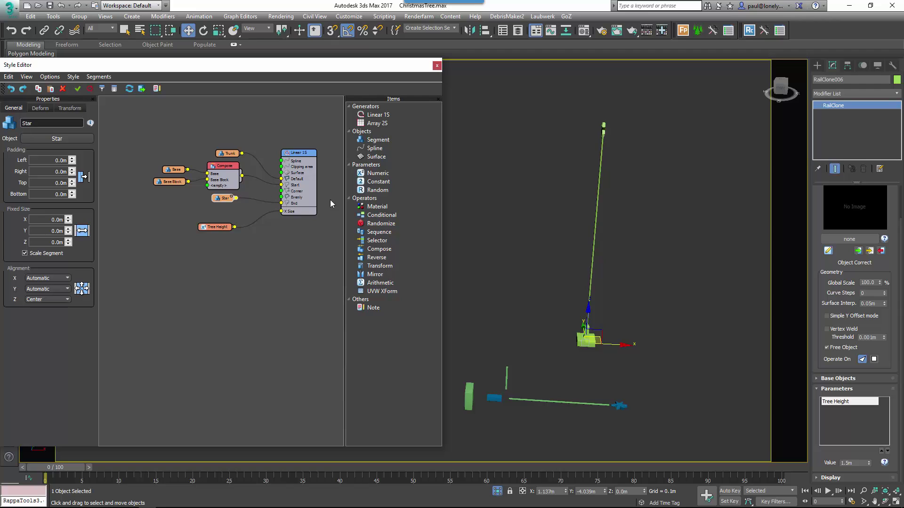
Reduce the Tree Height parameter to 1.29 m and inspect the tree from another angle
middle_click_drag(511, 253, 611, 270, "alt")
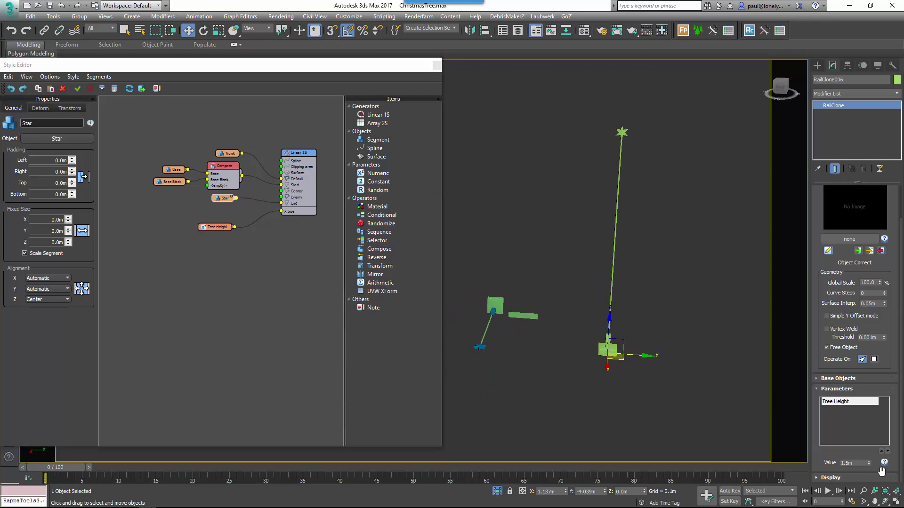
left_click(869, 463)
mouse_move(870, 465)
left_mouse_down()
mouse_move(881, 483)
mouse_move(879, 470)
left_mouse_up()
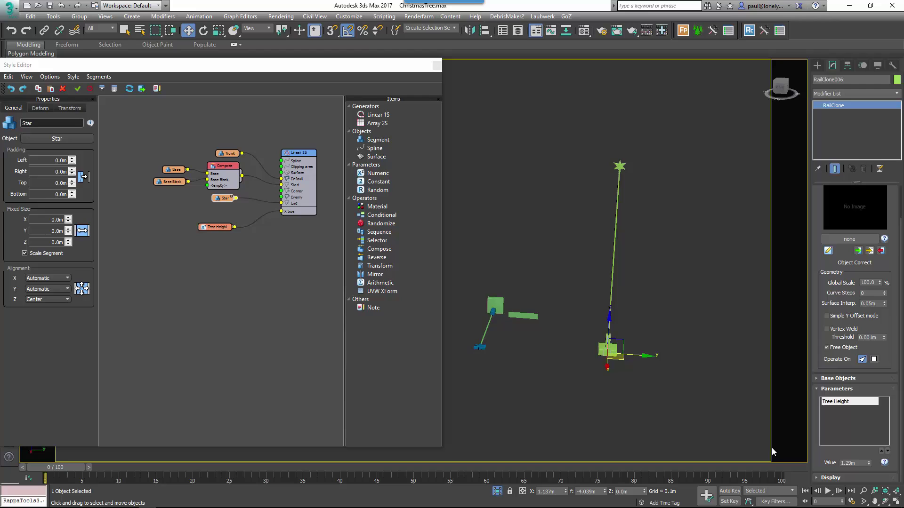
middle_click_drag(672, 365, 720, 360, "alt")
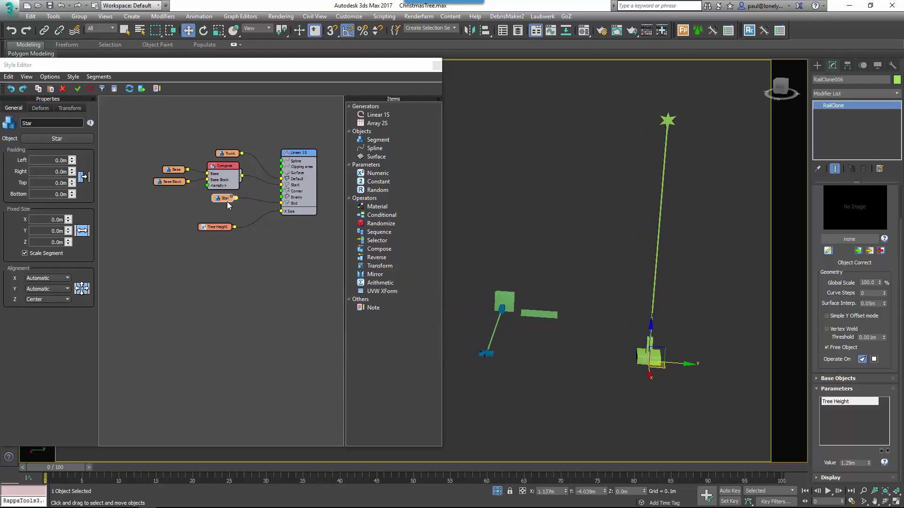
Export the X, Y and Z Fixed Scale parameters of the Base segment as node inputs
left_click_drag(176, 173, 165, 159)
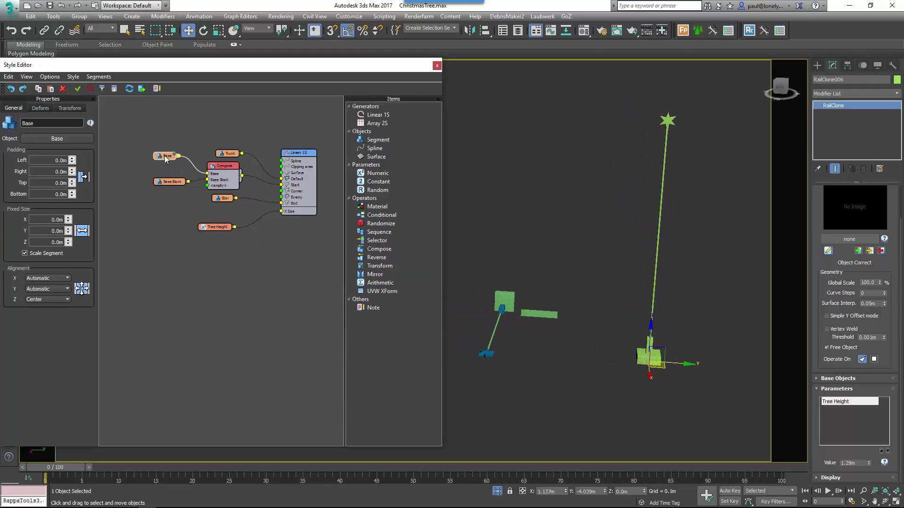
right_click(165, 160)
mouse_move(221, 267)
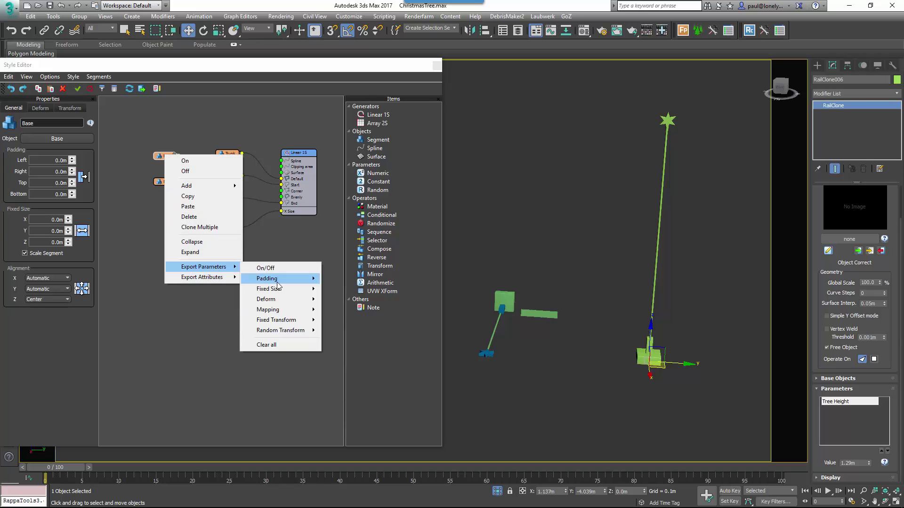
mouse_move(285, 320)
mouse_move(359, 343)
left_click(407, 343)
right_click(165, 159)
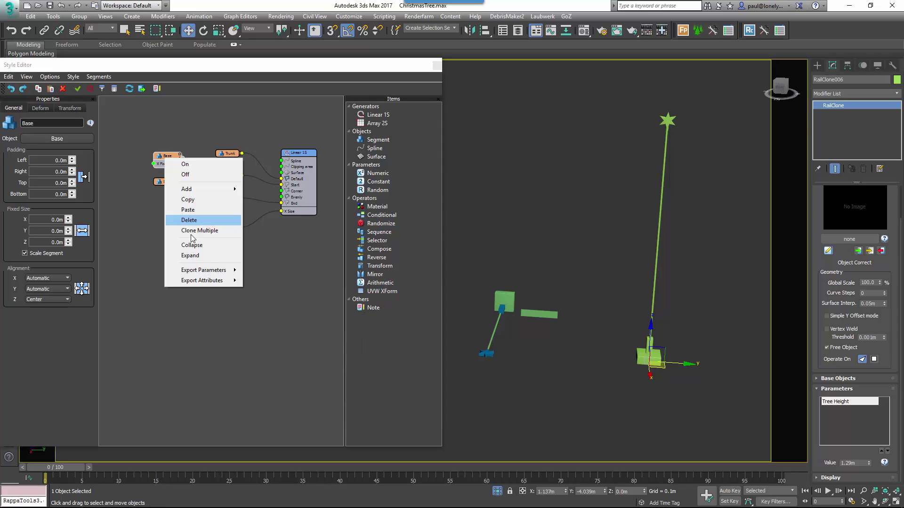
mouse_move(222, 275)
mouse_move(293, 321)
mouse_move(370, 346)
left_click(404, 359)
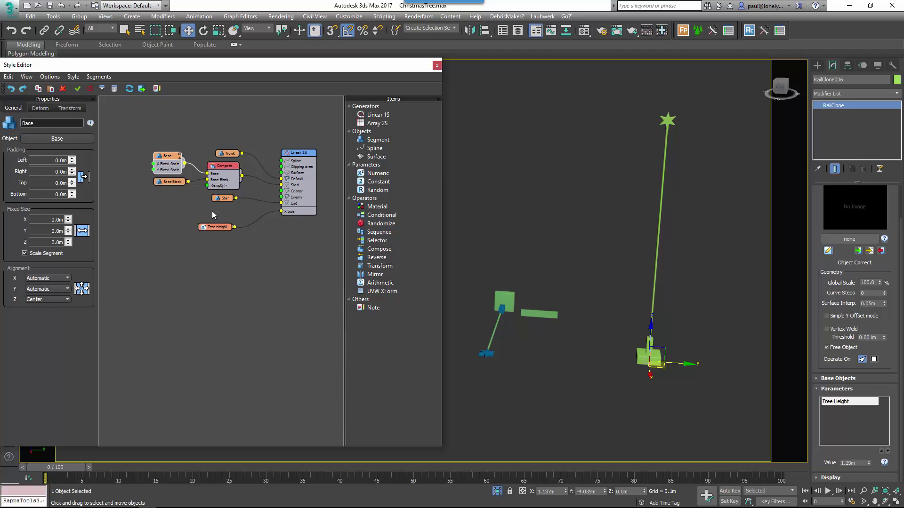
right_click(168, 153)
mouse_move(230, 262)
mouse_move(293, 314)
mouse_move(360, 334)
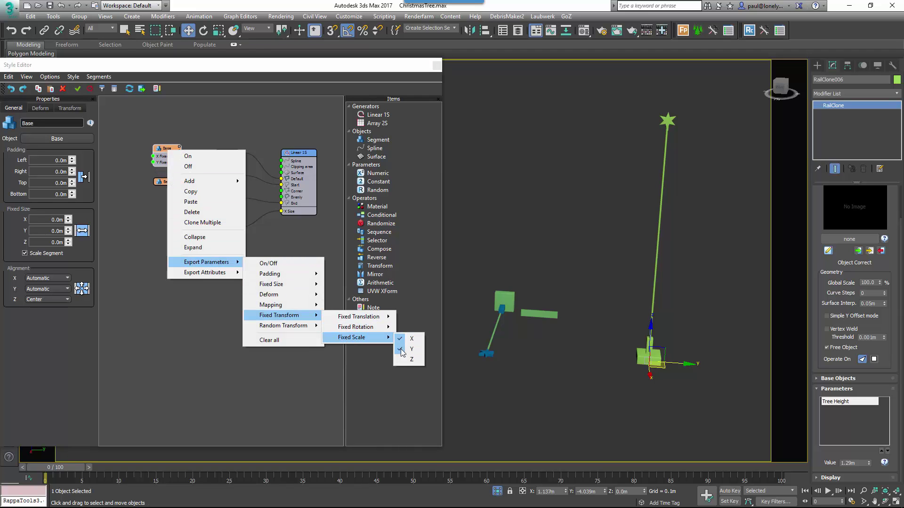
left_click(405, 363)
Add a Numeric parameter of type Percentage and wire it into the Base segment's Y and Z Fixed Scale inputs
middle_click_drag(161, 194, 174, 210)
left_click_drag(378, 173, 130, 185)
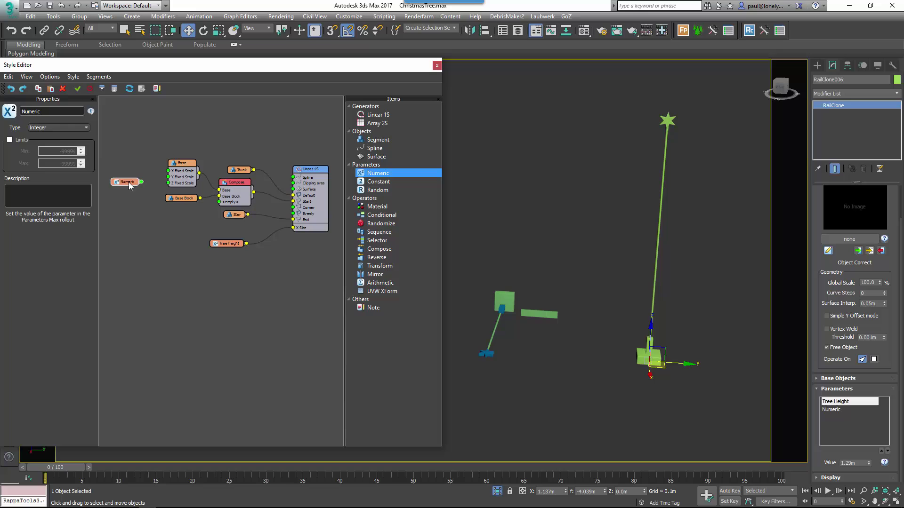
left_click(57, 128)
left_click(55, 148)
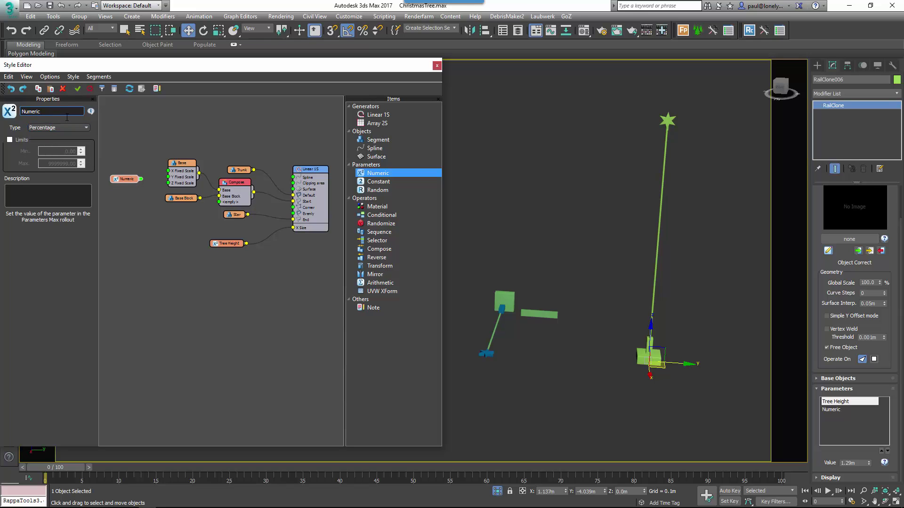
mouse_move(166, 176)
left_mouse_down()
mouse_move(145, 183)
mouse_move(169, 183)
left_mouse_up()
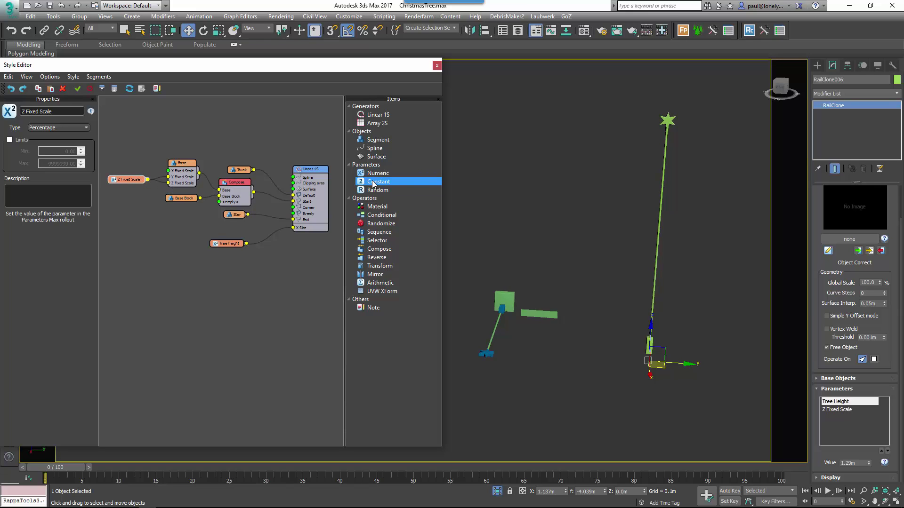
Add a second Numeric parameter of type Percentage and wire it into the Base segment's X Fixed Scale input
left_click_drag(377, 173, 120, 164)
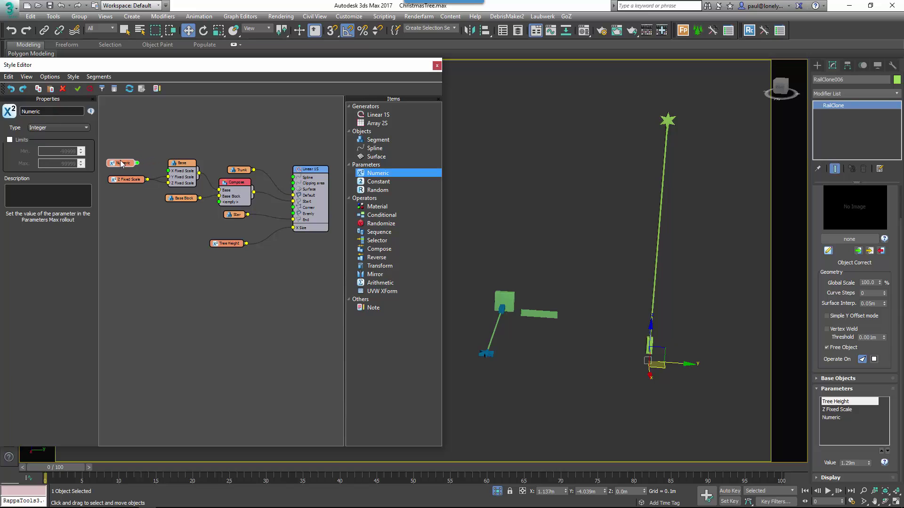
left_click(58, 128)
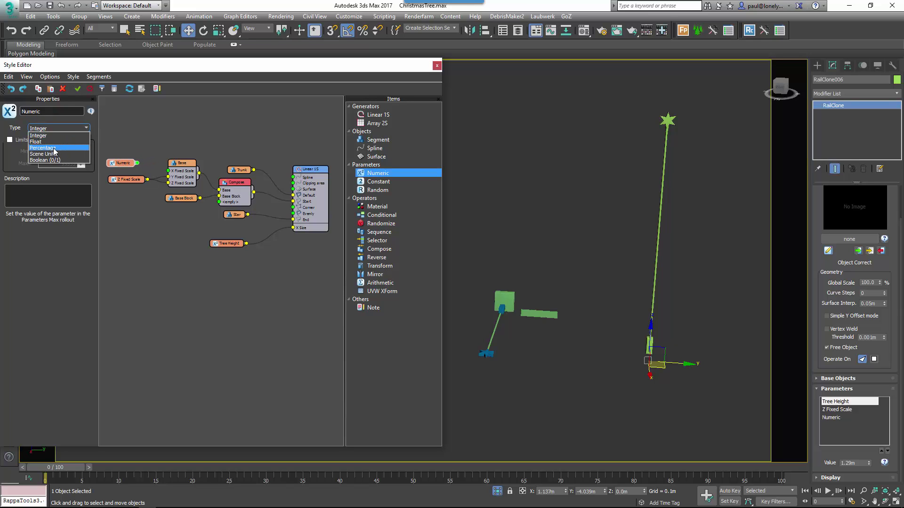
left_click(54, 148)
left_click_drag(137, 163, 168, 171)
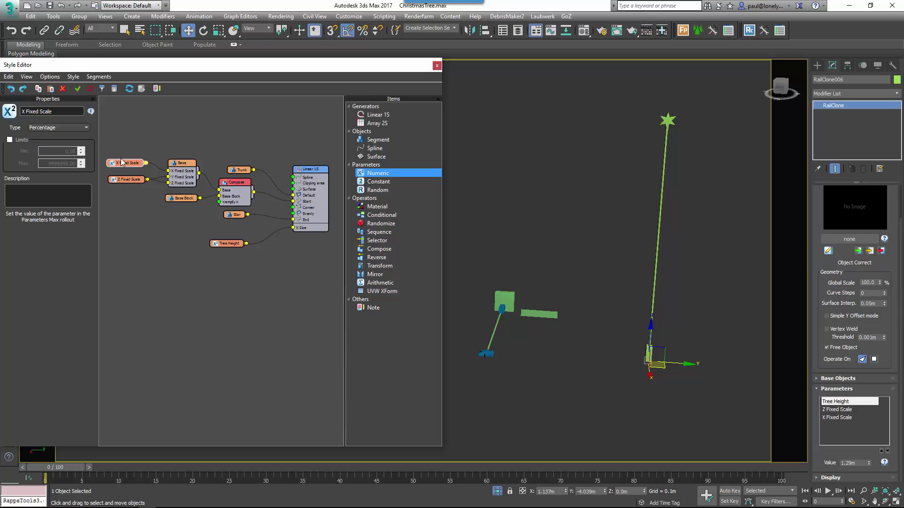
Name the X scale parameter Base size and the Y/Z one Base height, and set Base height to 188.097%
type("B")
left_click_drag(53, 111, 4, 112)
type("ase size")
left_click(123, 180)
type("Basew height")
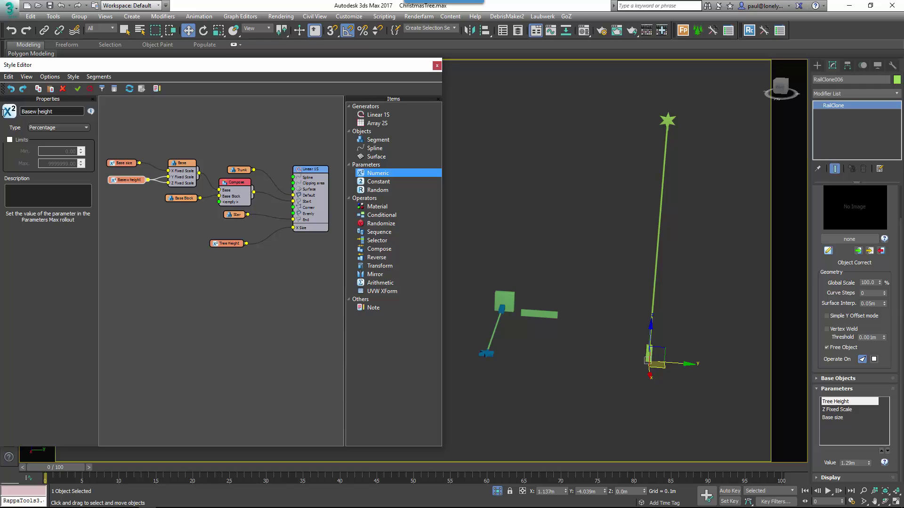
key("BackSpace")
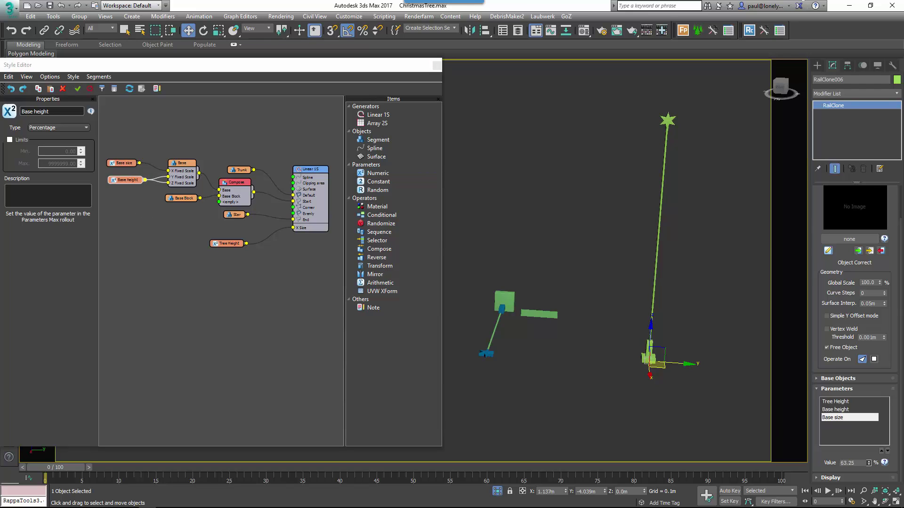
left_click(850, 410)
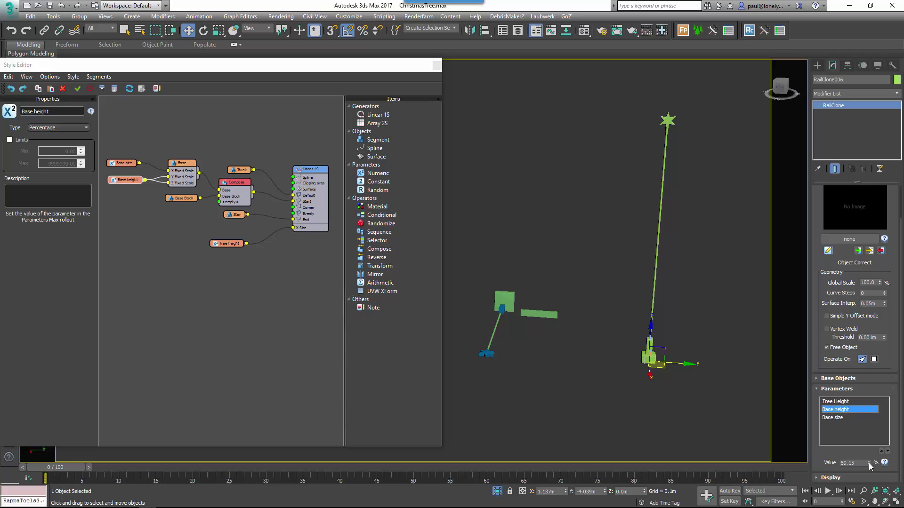
left_click_drag(869, 467, 862, 358)
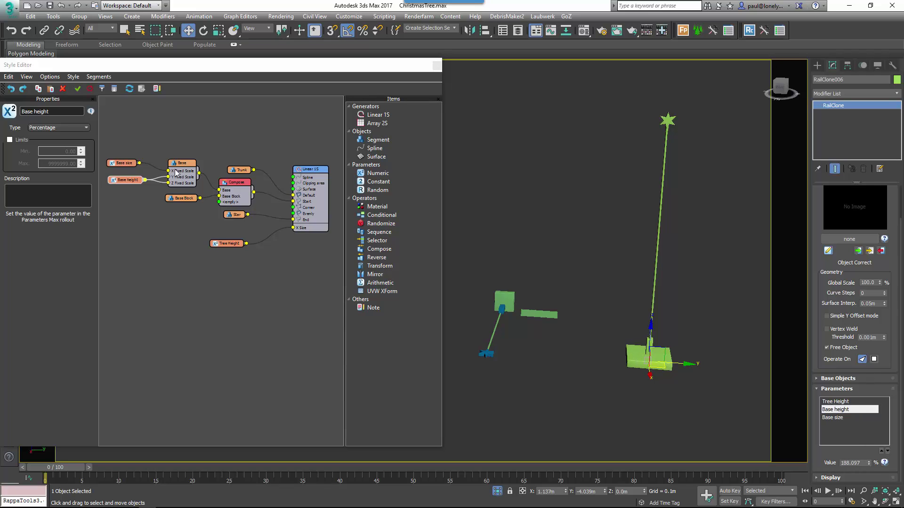
Export the Star segment's X, Y and Z Fixed Scale parameters as node inputs
right_click(238, 216)
mouse_move(283, 329)
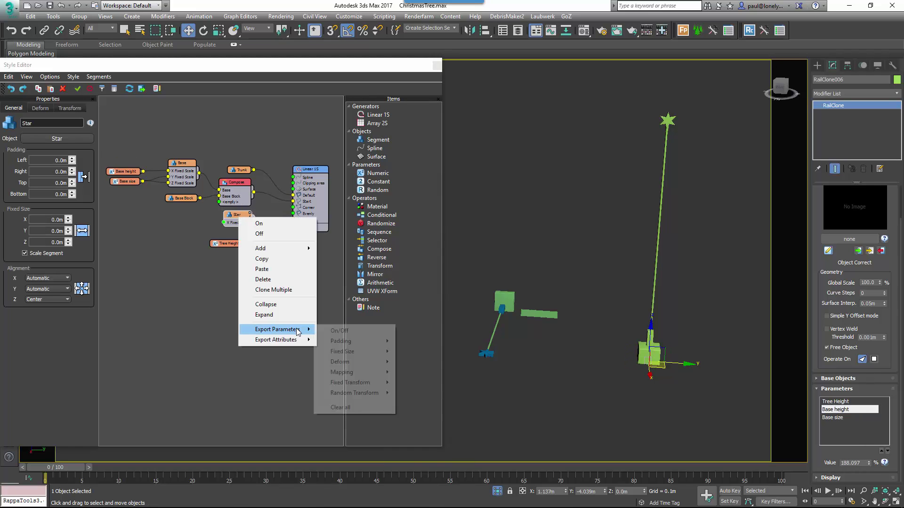
mouse_move(379, 393)
mouse_move(452, 405)
left_click(485, 416)
right_click(239, 218)
mouse_move(305, 331)
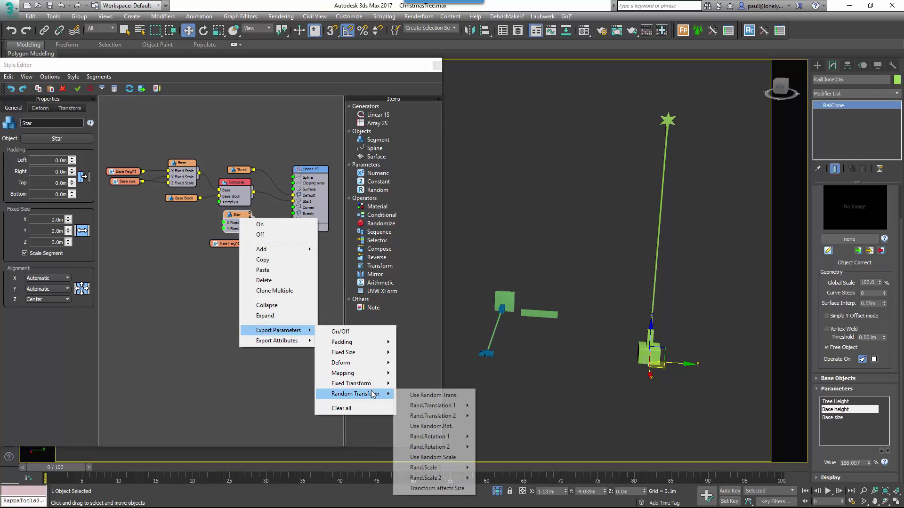
mouse_move(380, 384)
mouse_move(455, 408)
left_click(484, 427)
Add a Percentage Numeric parameter named Star Scale and wire it into all three Fixed Scale inputs of the Star segment
left_click_drag(228, 242, 237, 247)
left_click_drag(378, 173, 223, 223)
left_click_drag(216, 230, 174, 230)
left_click_drag(183, 230, 224, 235)
left_click(58, 128)
left_click(56, 148)
left_click_drag(56, 111, 2, 121)
type("Star scale")
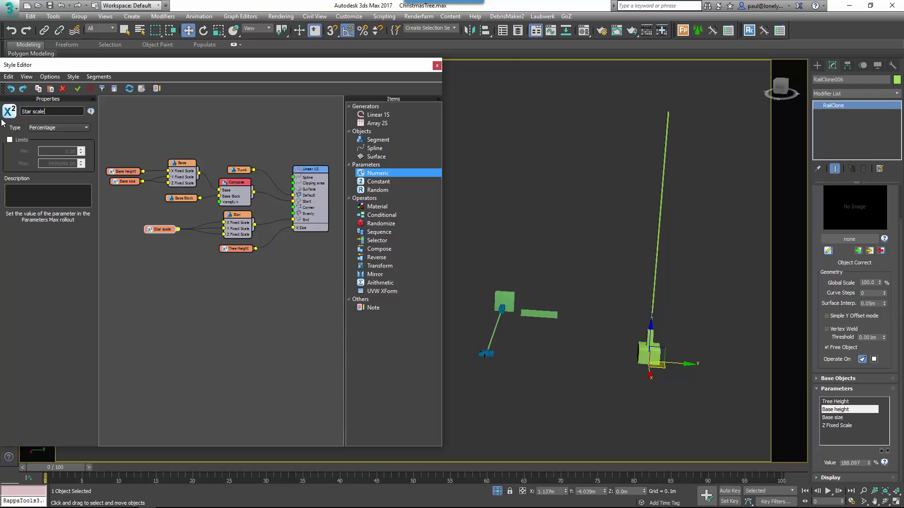
Adjust the Tree Height and base parameters to test the tree, and set Star Scale to 118.72%
left_click(857, 402)
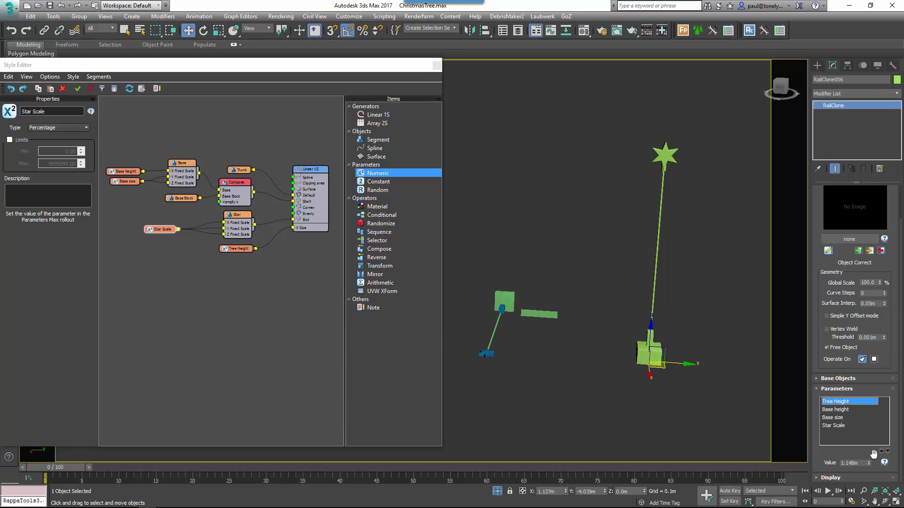
mouse_move(869, 464)
left_mouse_down()
mouse_move(867, 438)
mouse_move(870, 481)
mouse_move(865, 454)
left_mouse_up()
left_click(843, 411)
key("Down")
left_click(866, 426)
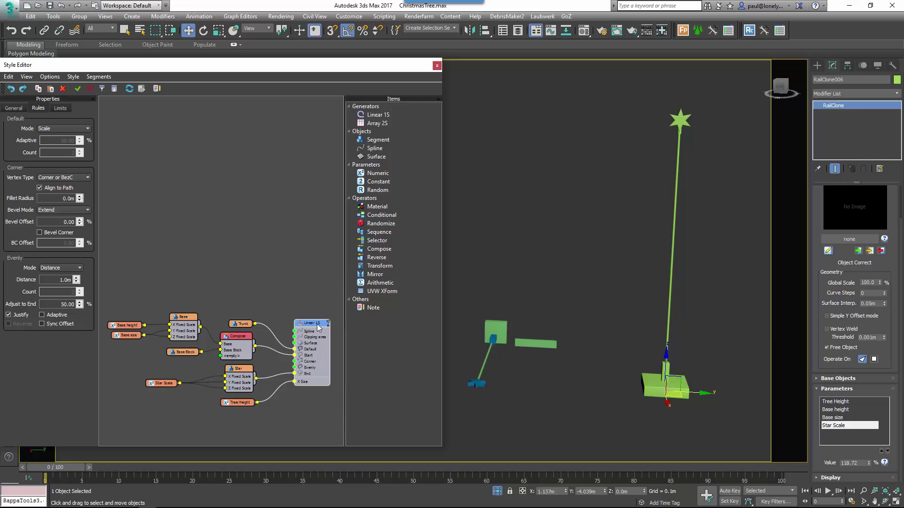
Duplicate the Linear 1S generator above the original and place the shared Tree Height node between the two generators
key("ctrl+c")
key("ctrl+v")
left_click_drag(326, 328, 244, 243)
left_click_drag(306, 197, 315, 186)
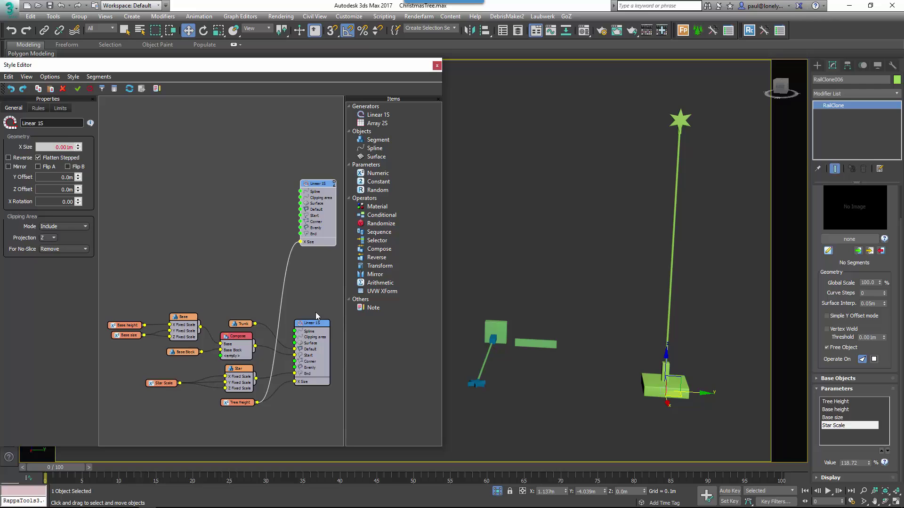
left_click_drag(238, 406, 243, 292)
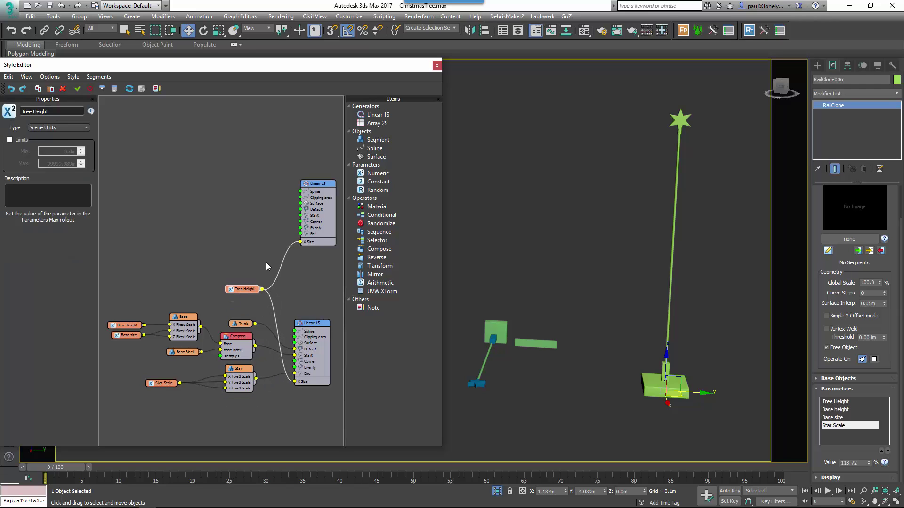
Set the Default rule mode of the upper Linear 1S generator to Adaptive
left_click(318, 193)
left_click(39, 107)
left_click(64, 129)
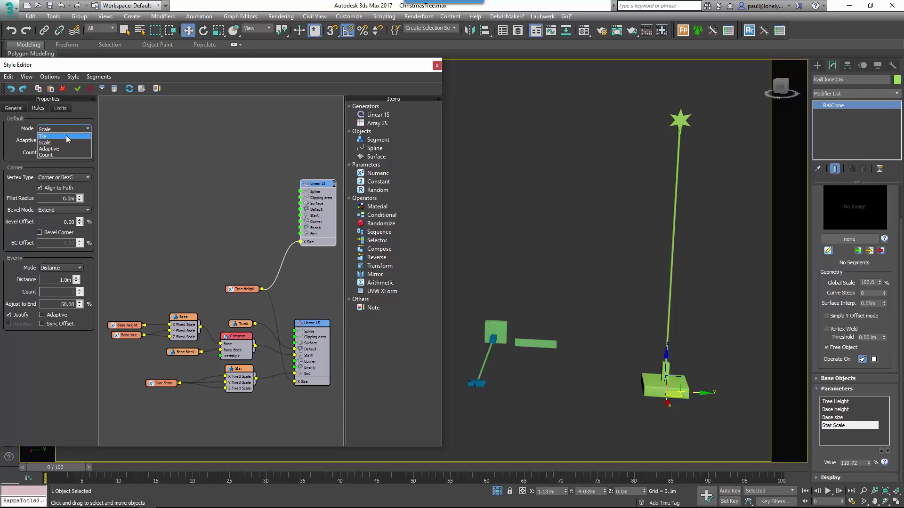
left_click(68, 148)
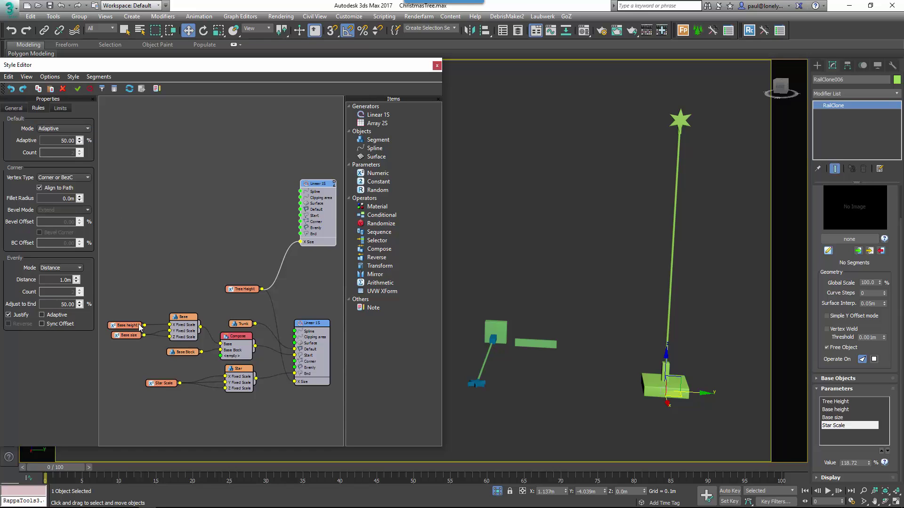
Duplicate the Trunk segment, assign the Block Branch object to the copy, and wire it into the upper generator's Default input
left_click(242, 330)
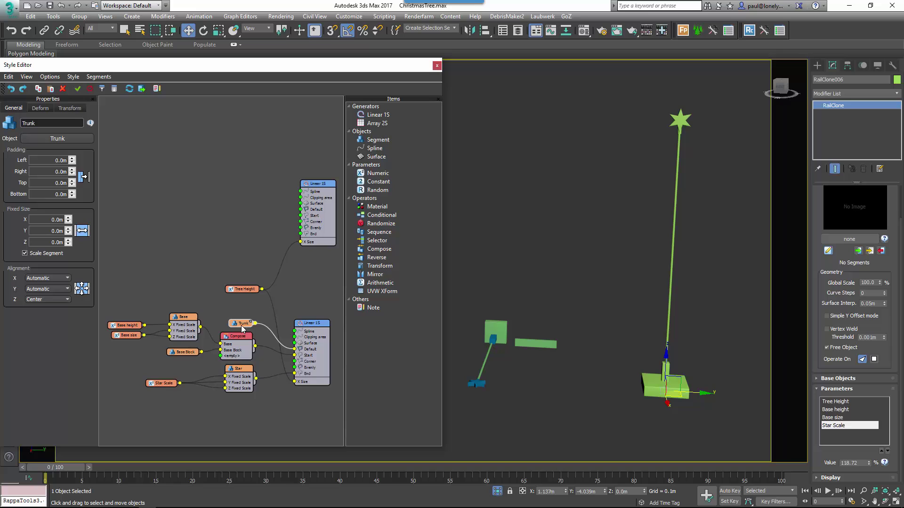
left_click_drag(242, 330, 188, 191, "shift")
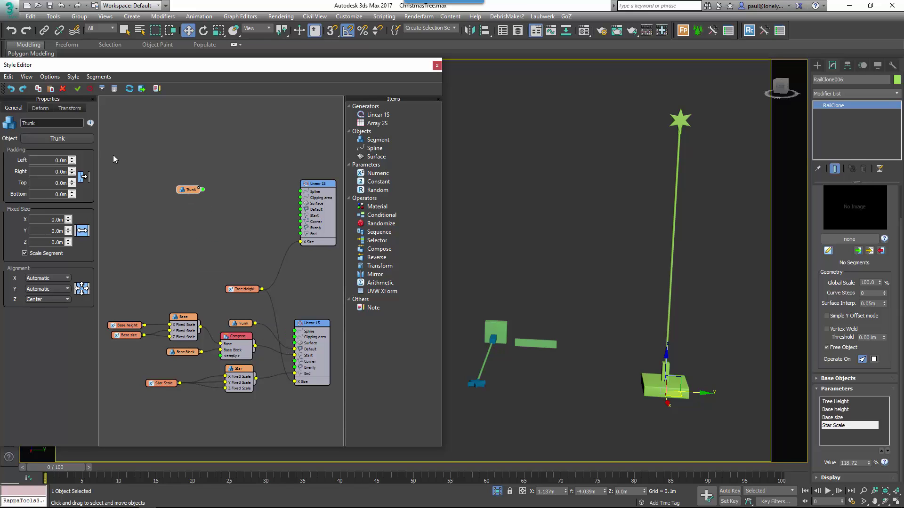
left_click(76, 140)
left_click(532, 347)
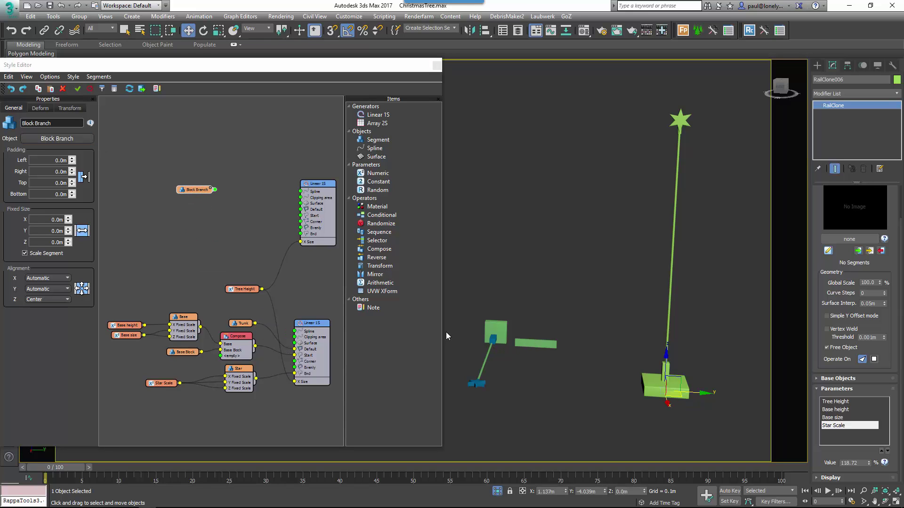
left_click_drag(215, 189, 301, 210)
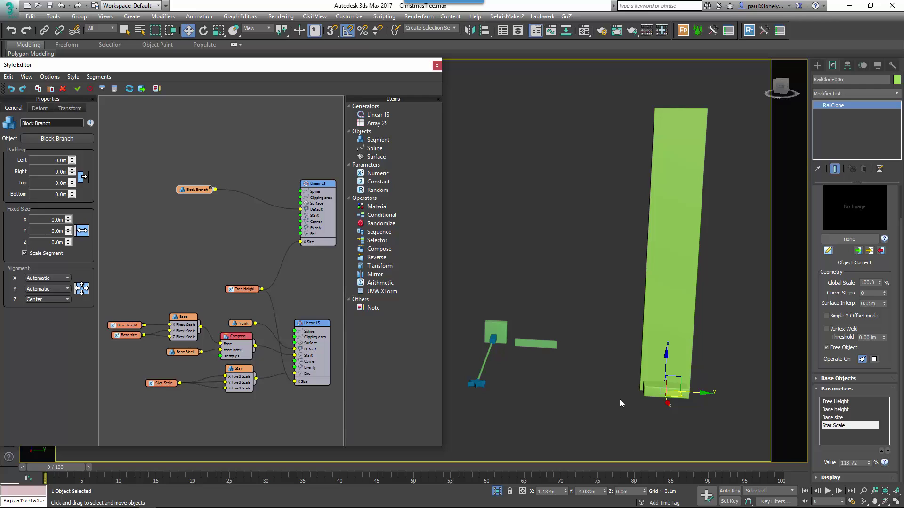
Export the upper Linear 1S generator's Padding Start and Padding End limits as node inputs
middle_click_drag(619, 400, 646, 383, "alt")
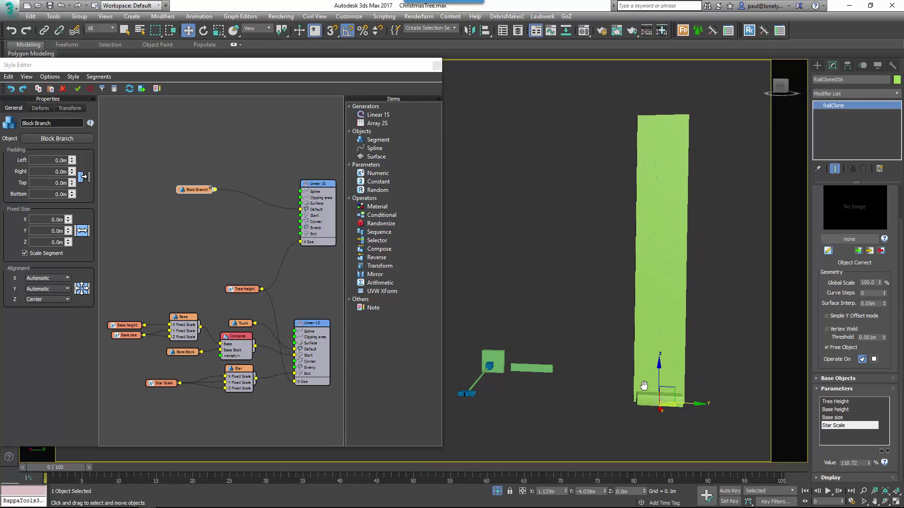
key("F3")
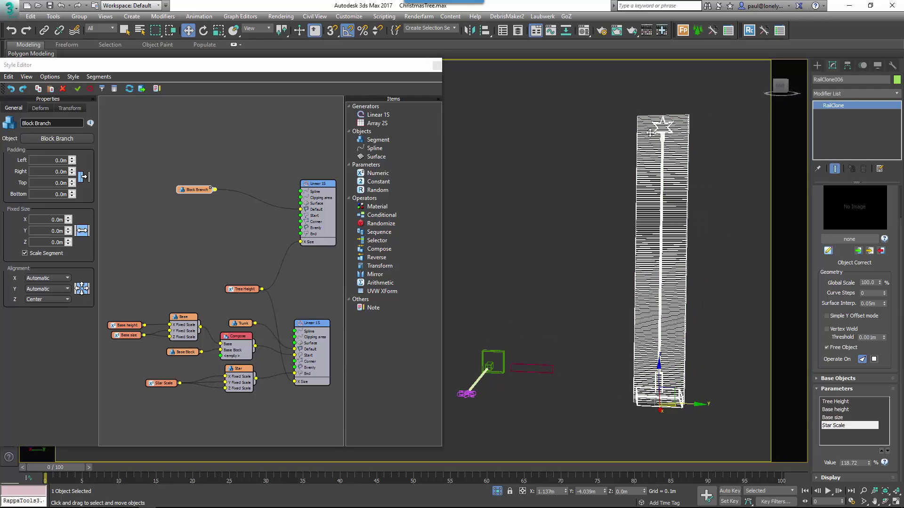
key("F3")
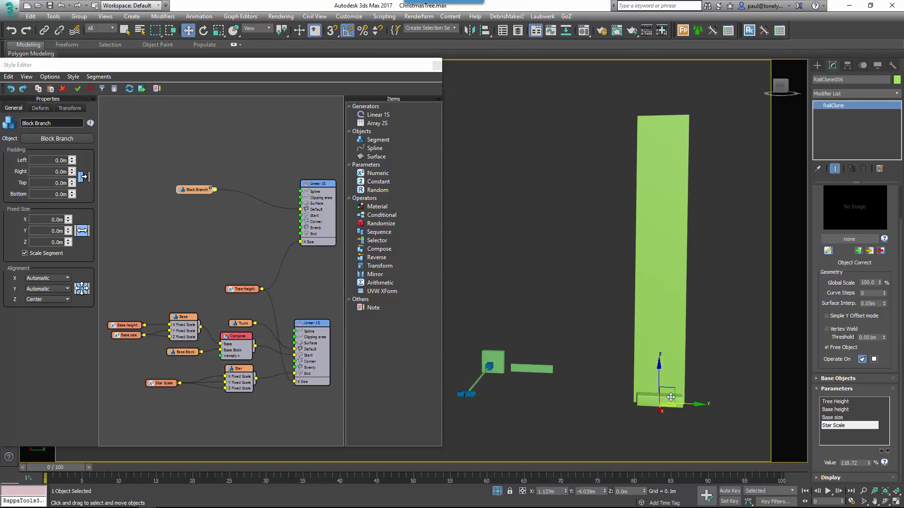
left_click(315, 183)
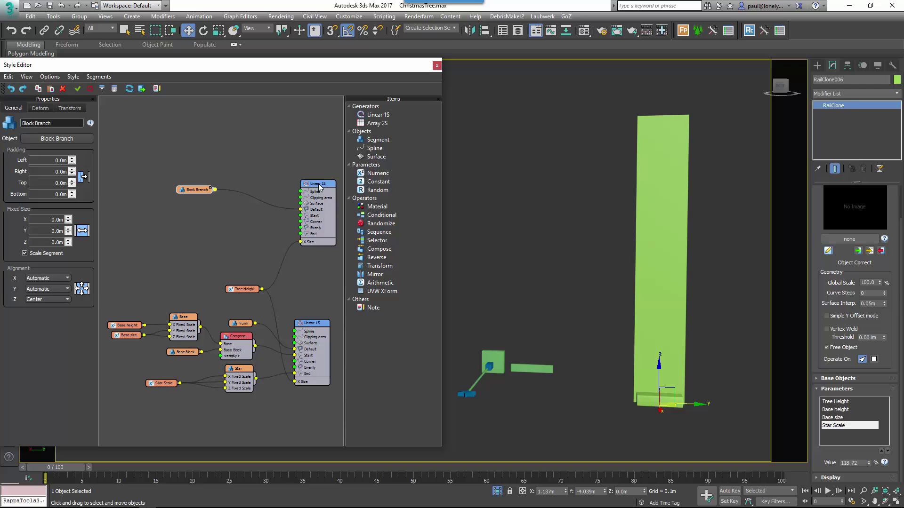
left_click(60, 109)
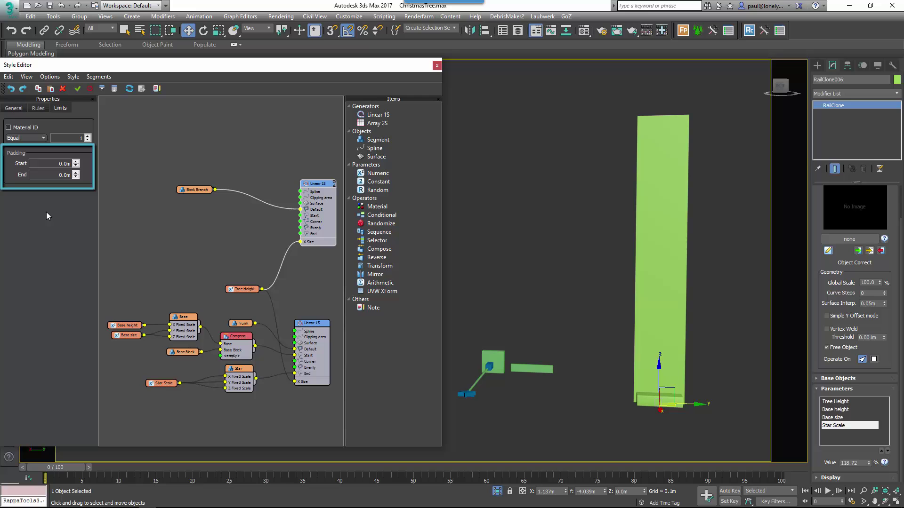
right_click(320, 186)
mouse_move(365, 288)
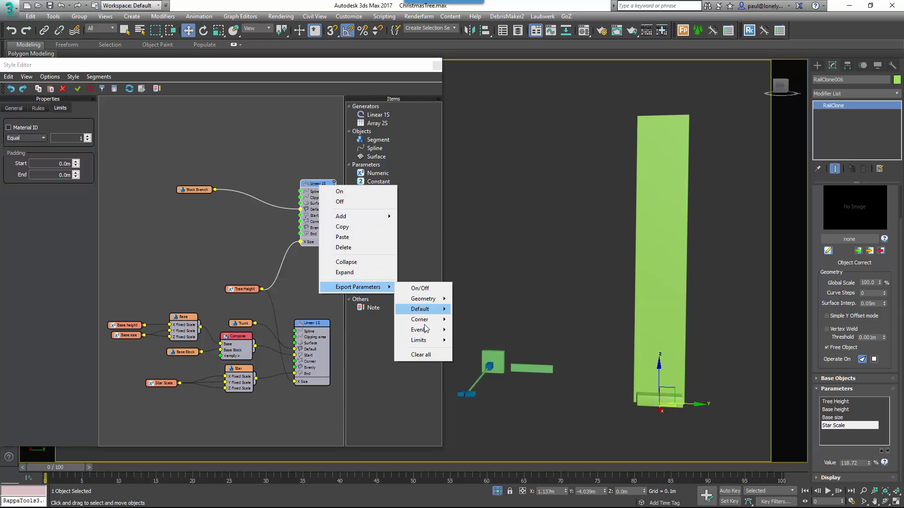
mouse_move(420, 340)
left_click(480, 362)
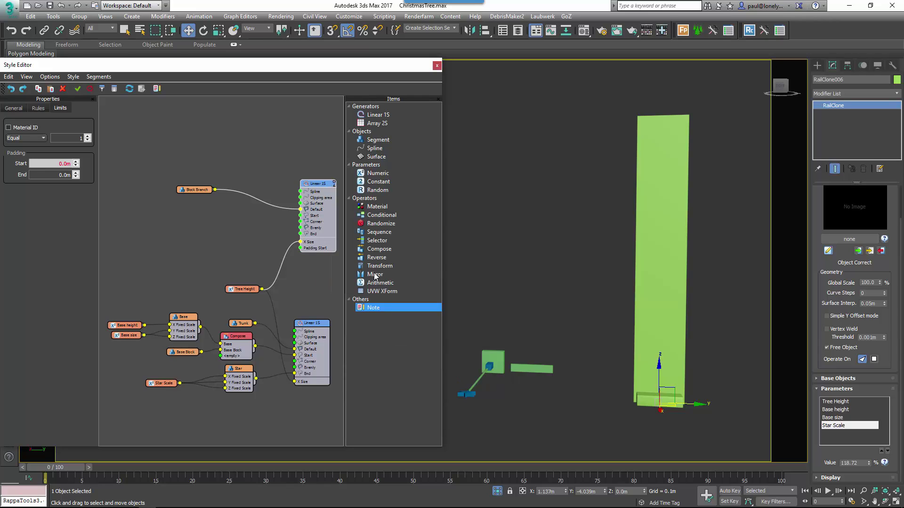
right_click(327, 241)
mouse_move(389, 343)
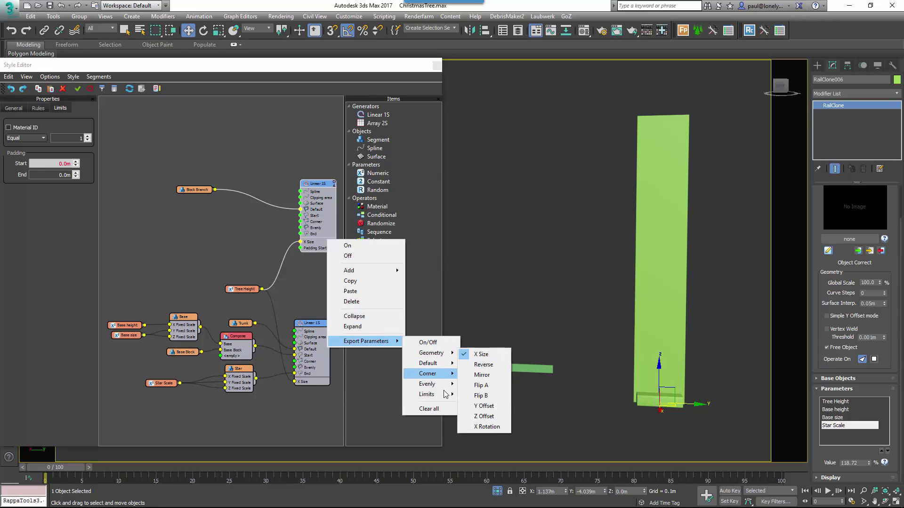
mouse_move(447, 395)
left_click(493, 429)
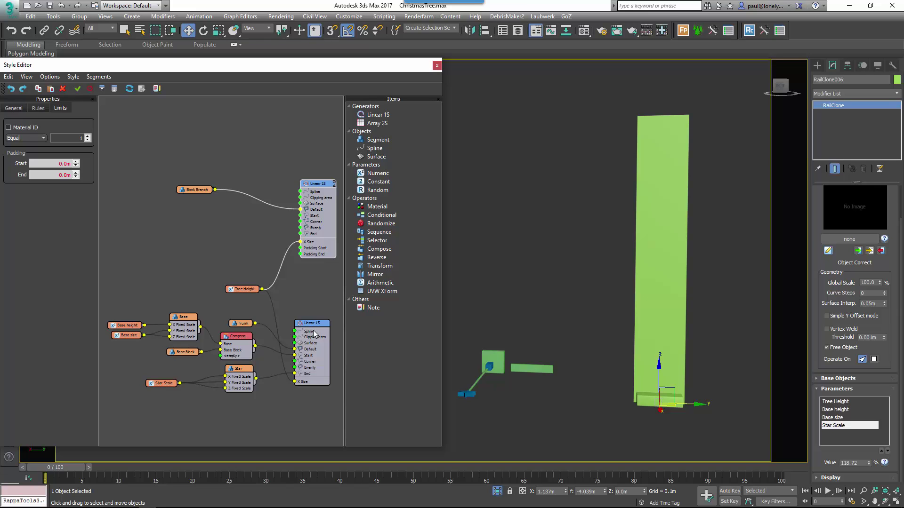
Export the X Size attributes of the Compose and Star nodes and wire them into the upper generator's Padding Start and Padding End respectively
left_click_drag(188, 321, 187, 318)
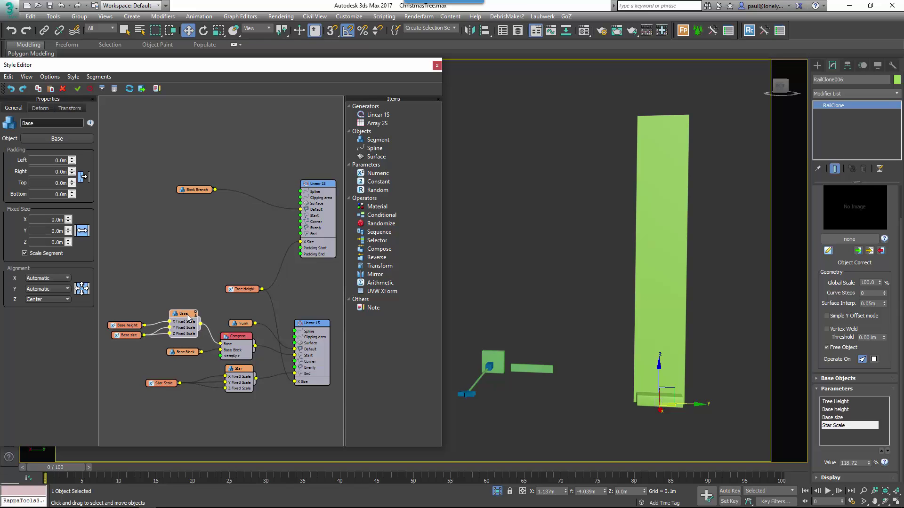
right_click(241, 339)
mouse_move(283, 447)
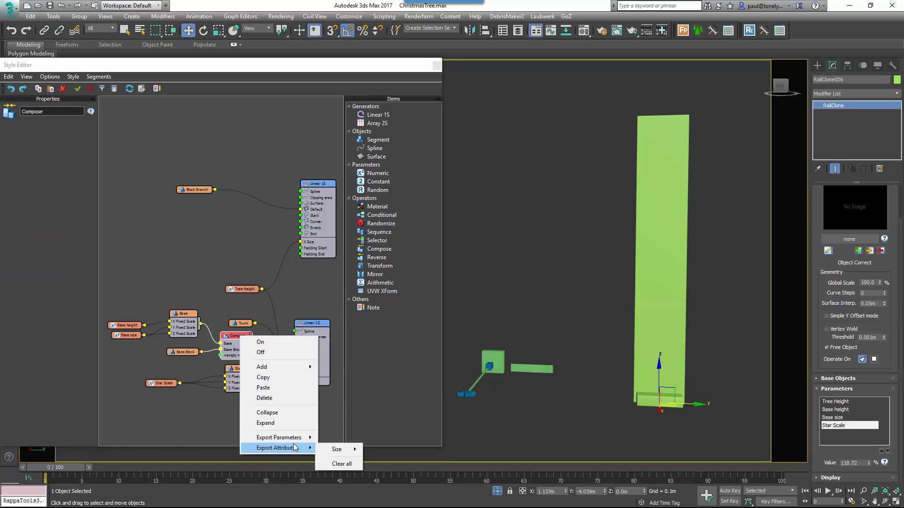
left_click(374, 449)
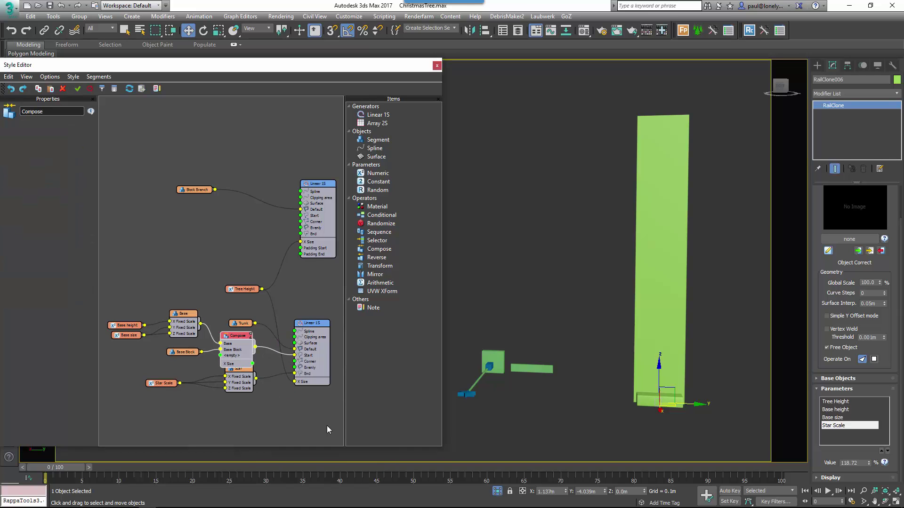
left_click(238, 378)
left_click_drag(238, 379, 239, 380)
right_click(239, 379)
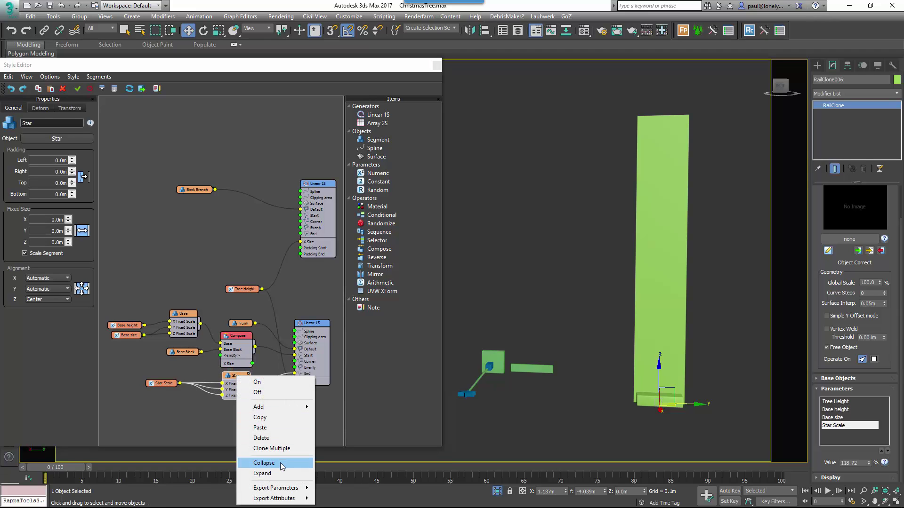
mouse_move(291, 499)
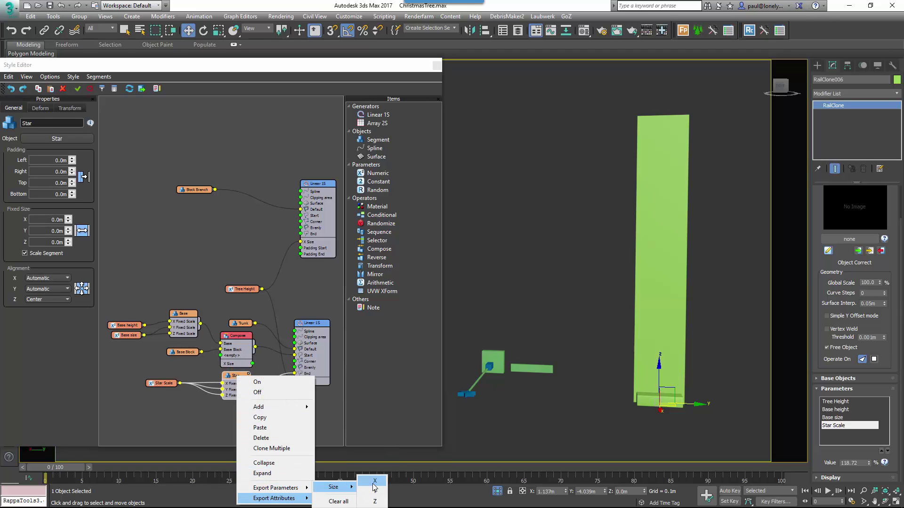
left_click(372, 484)
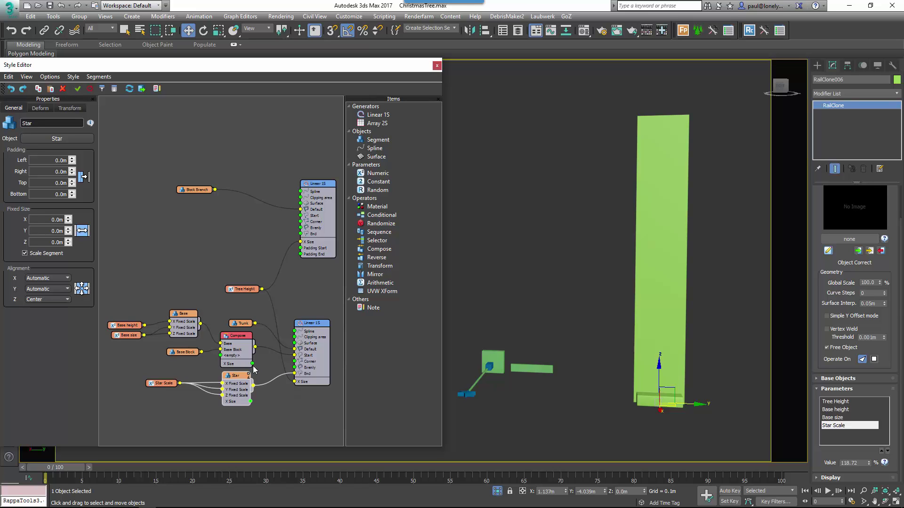
left_click_drag(253, 364, 299, 248)
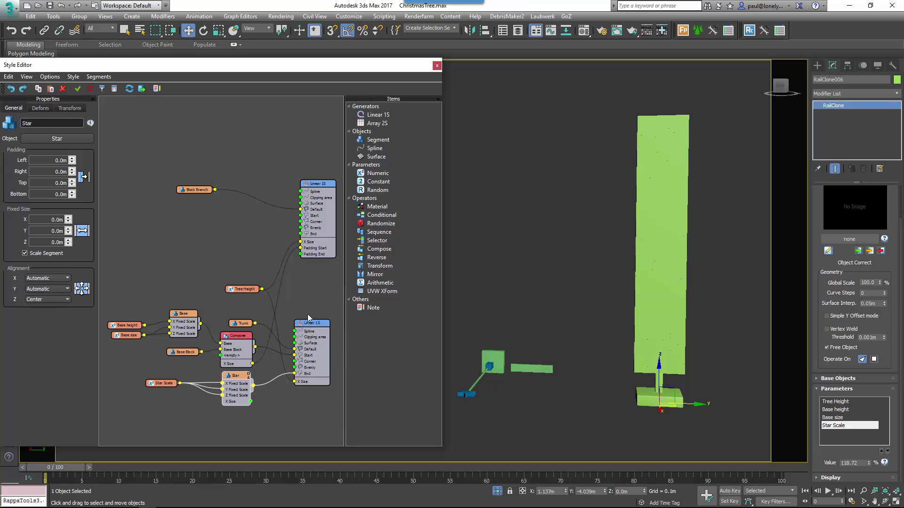
left_click_drag(292, 287, 300, 255)
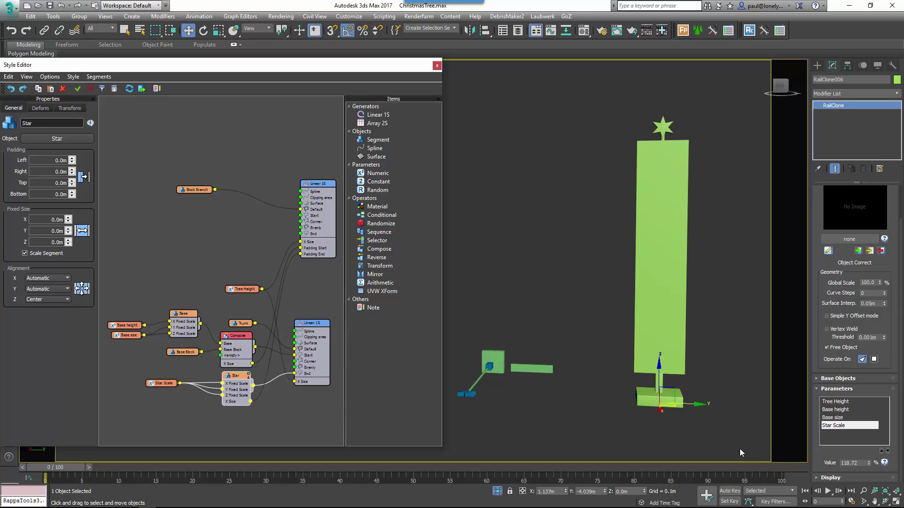
Set the Tree Height parameter to 1.402 m to test the branch padding
left_click(843, 402)
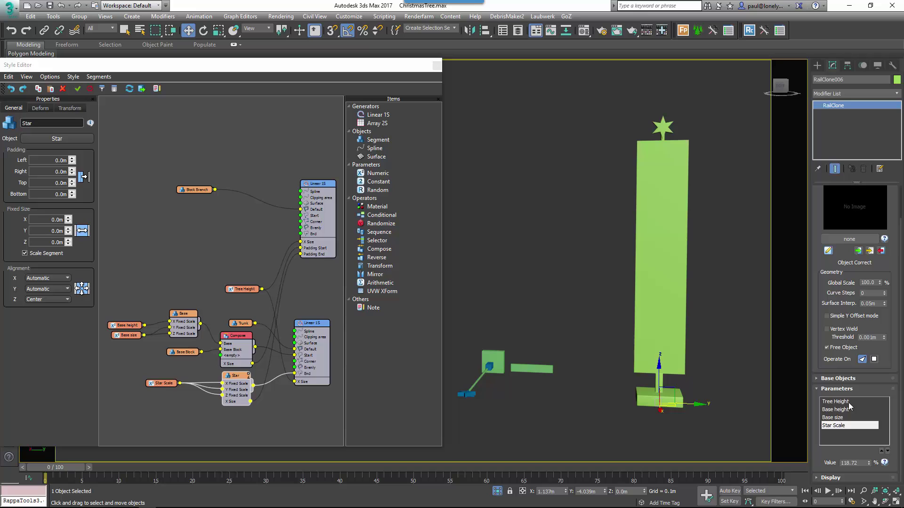
mouse_move(871, 464)
left_mouse_down()
mouse_move(875, 473)
mouse_move(876, 456)
mouse_move(878, 473)
mouse_move(873, 454)
left_mouse_up()
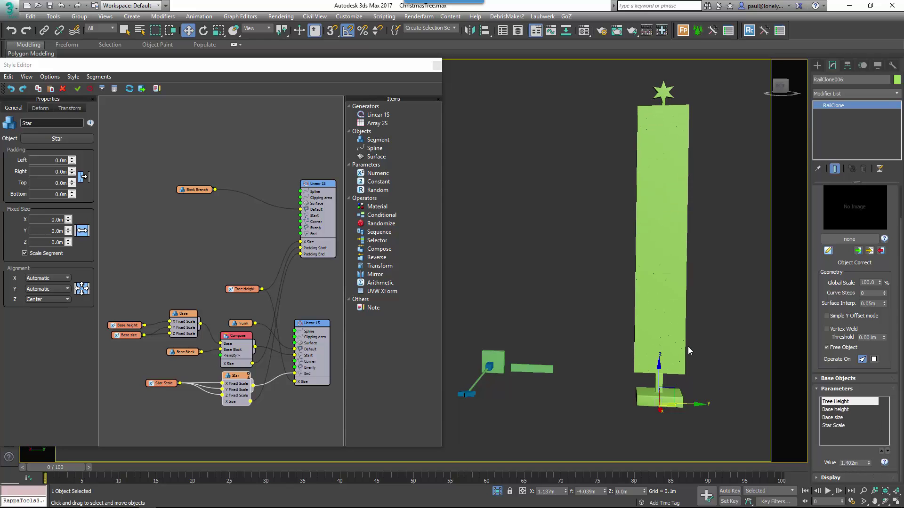
middle_click_drag(688, 347, 689, 361)
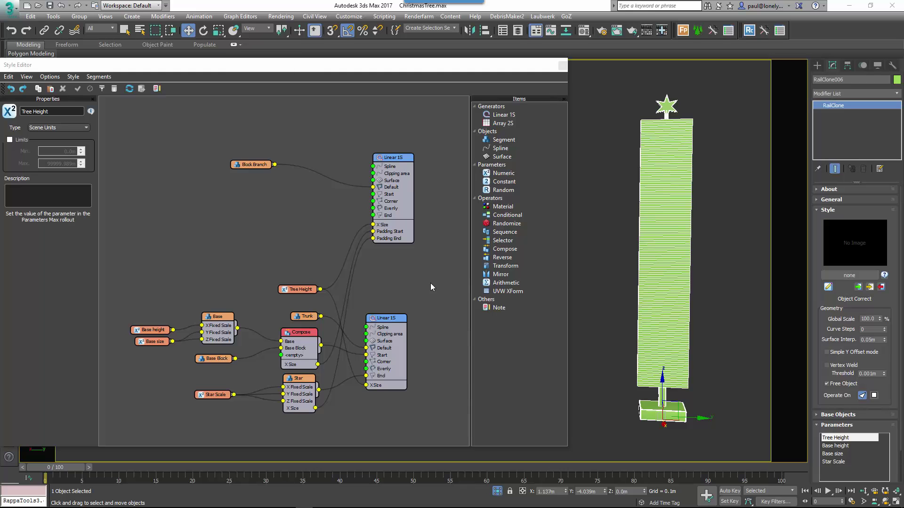
Insert a Transform operator between the Block Branch segment and the upper generator's Default input, and space the nodes out
left_click(516, 267)
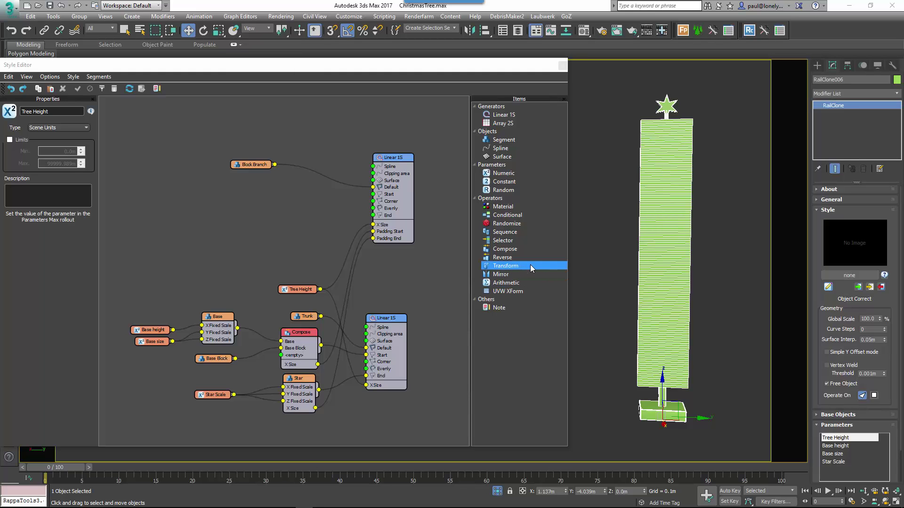
left_click_drag(531, 264, 307, 208)
left_click_drag(322, 202, 315, 175)
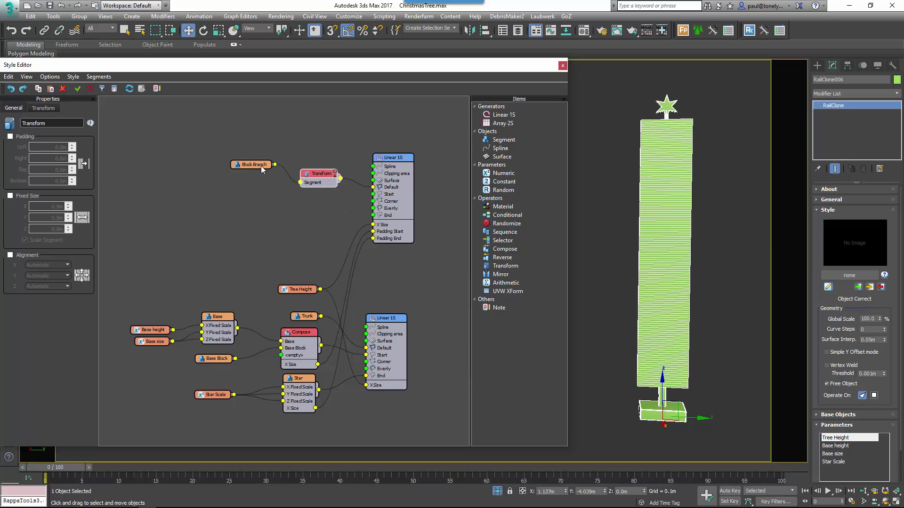
left_click_drag(262, 169, 220, 173)
left_click_drag(319, 178, 312, 170)
Export the Transform operator's Y Fixed Rotation parameter as a node input
right_click(311, 170)
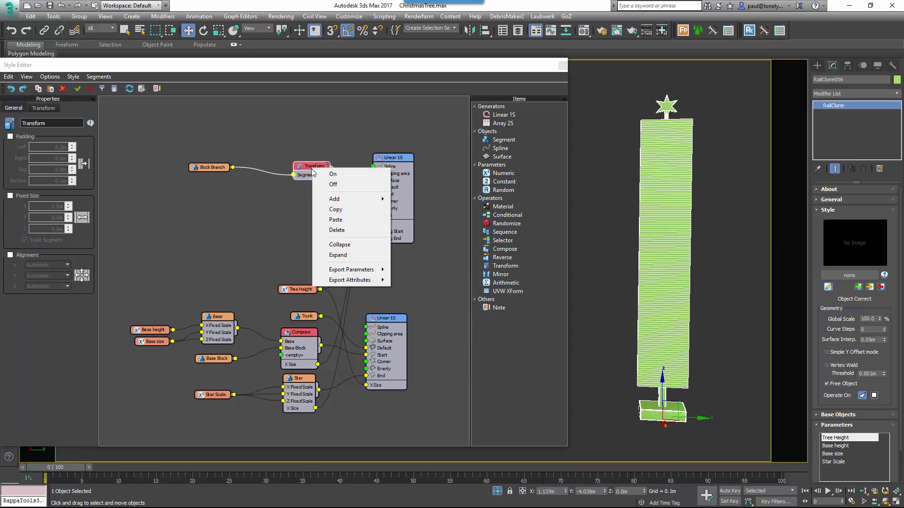
mouse_move(372, 270)
mouse_move(441, 318)
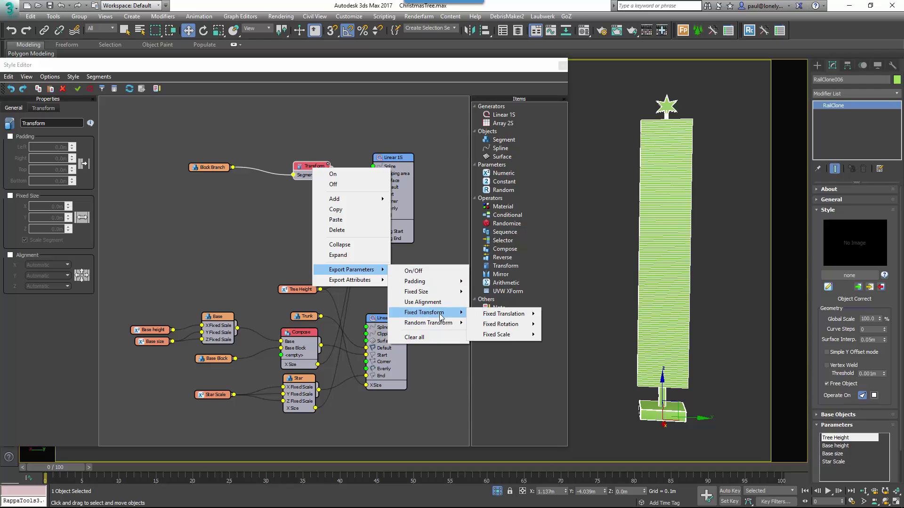
mouse_move(504, 325)
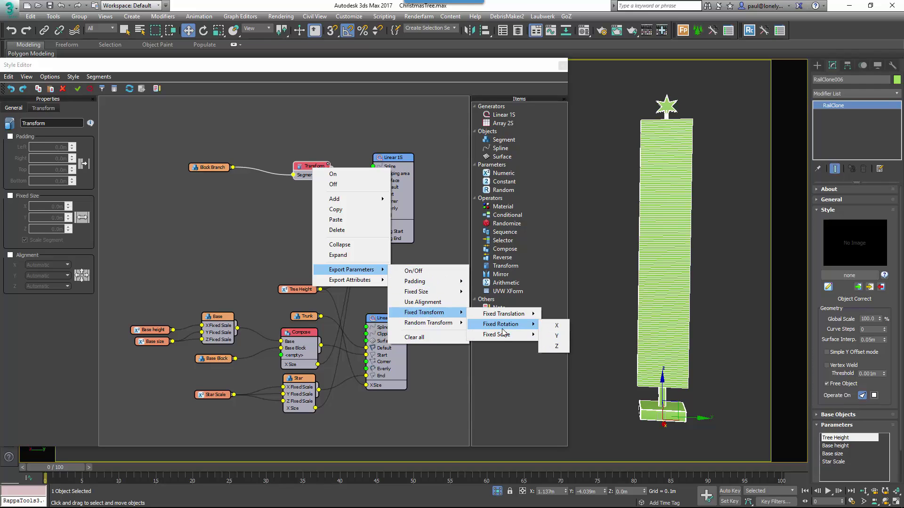
left_click(557, 335)
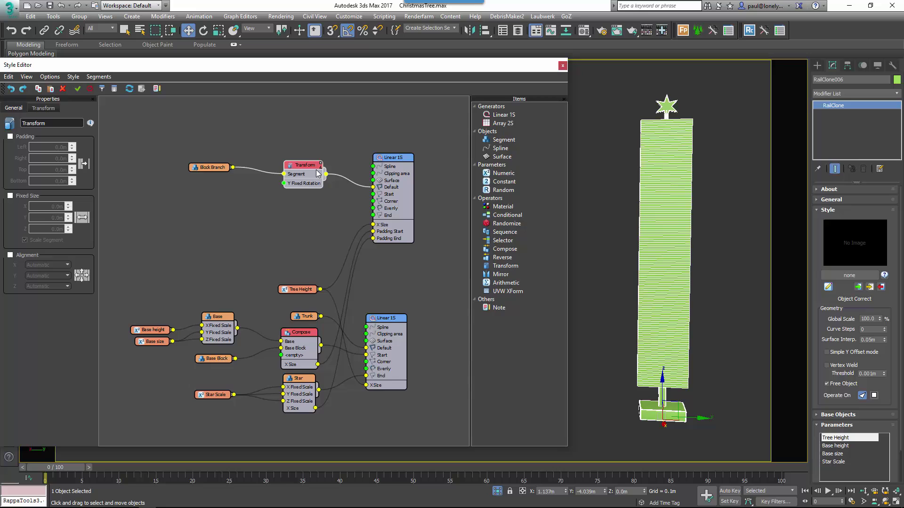
Add a Numeric parameter named Angle with its type set to Float, and place it below the Block Branch node
left_click_drag(503, 173, 230, 188)
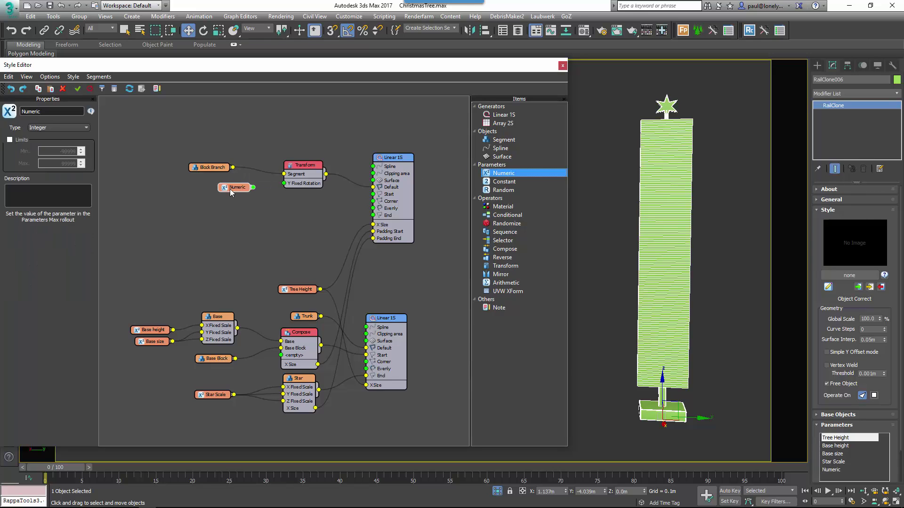
left_click_drag(51, 112, 1, 113)
type("Angle")
left_click(46, 128)
left_click(49, 138)
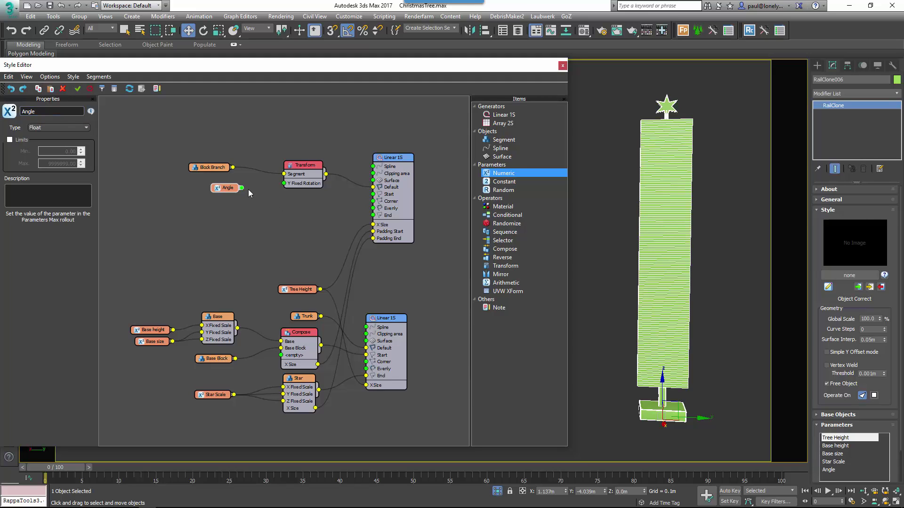
left_click_drag(243, 188, 191, 190)
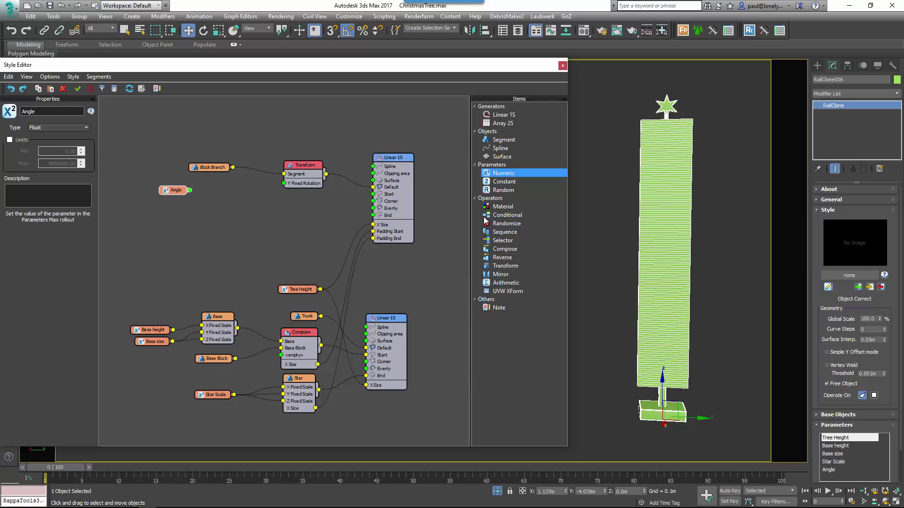
Insert an Arithmetic operator between the Angle parameter and the Transform's Y Fixed Rotation input, and set its operation to Expression
left_click_drag(514, 285, 283, 183)
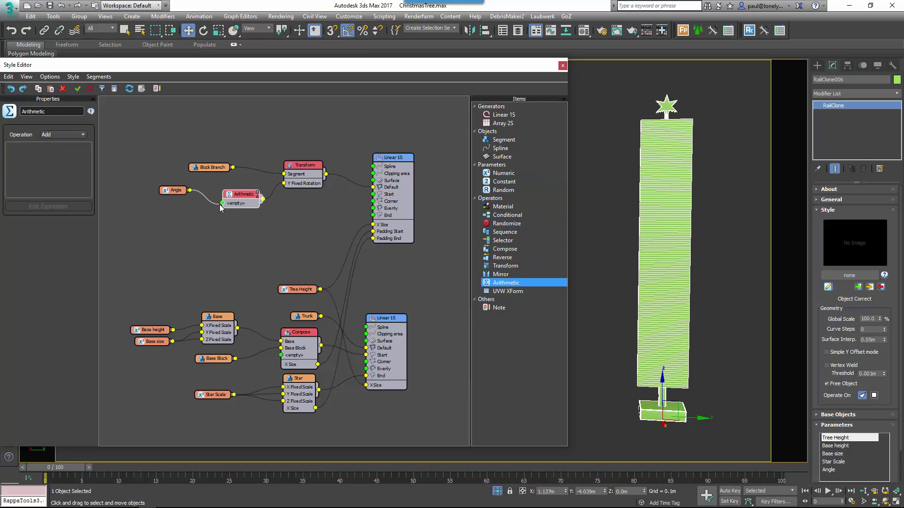
left_click_drag(220, 205, 248, 195)
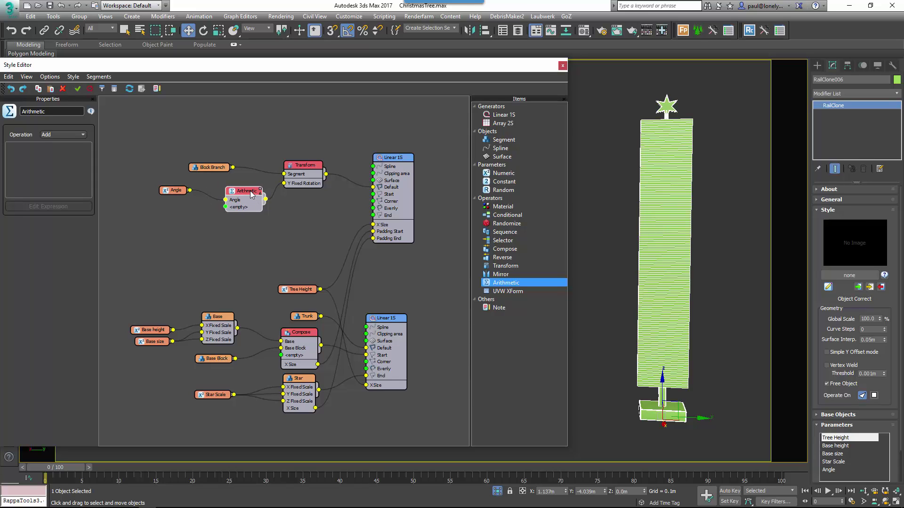
left_click_drag(250, 192, 245, 196)
left_click_drag(254, 194, 251, 190)
left_click(69, 136)
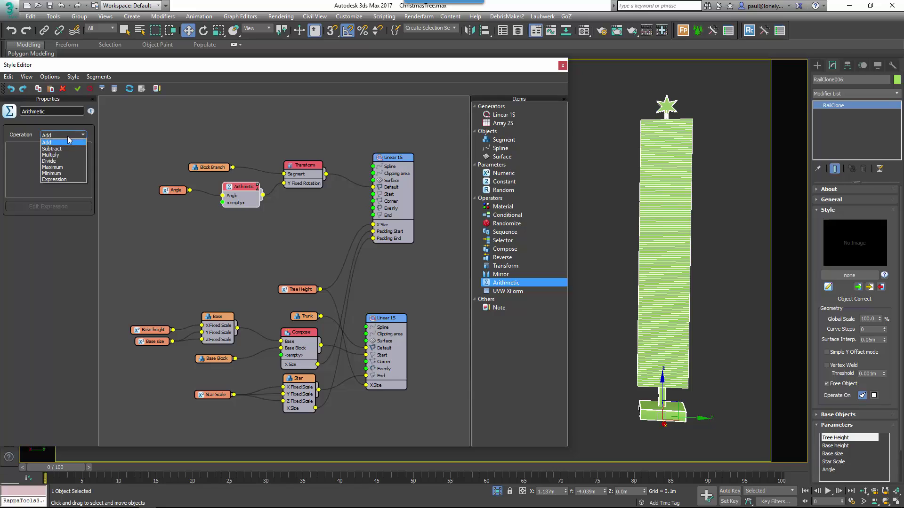
left_click(60, 180)
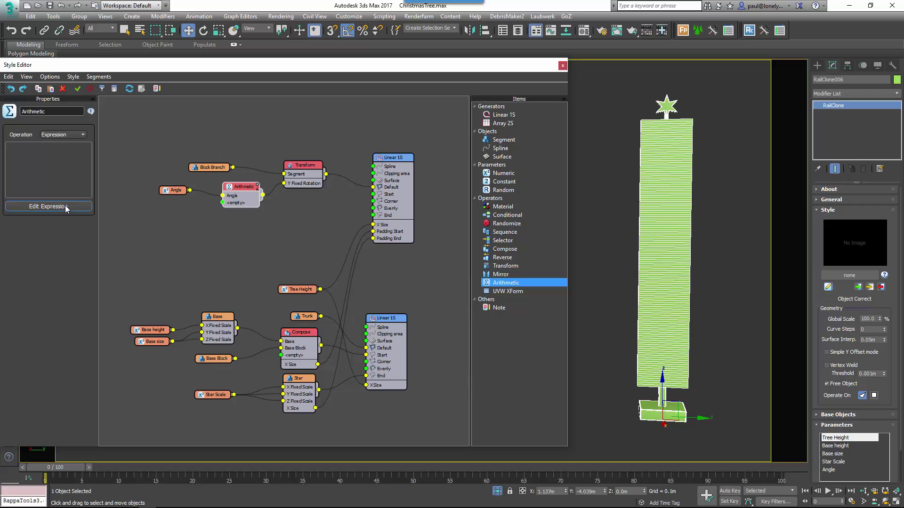
Open the Arithmetic operator's expression for editing and insert the SegmentXCounter variable
left_click(71, 208)
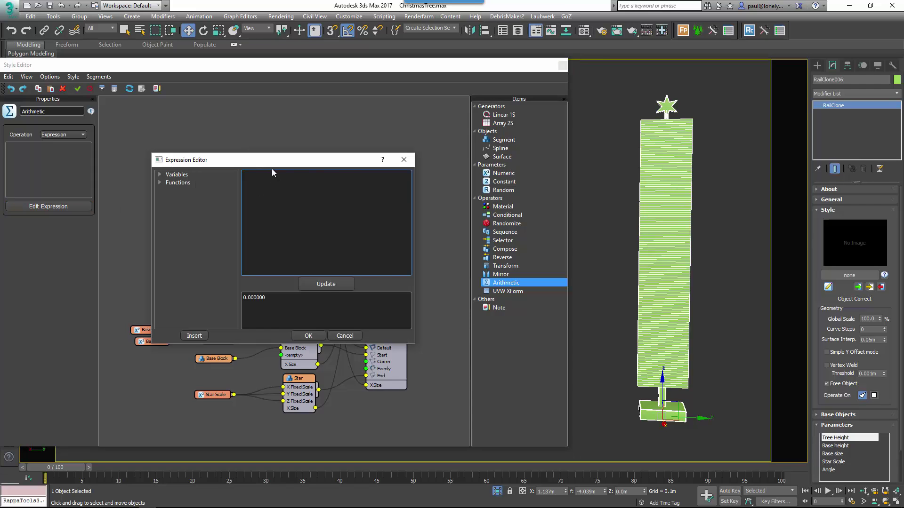
left_click_drag(274, 163, 278, 246)
left_click(322, 281)
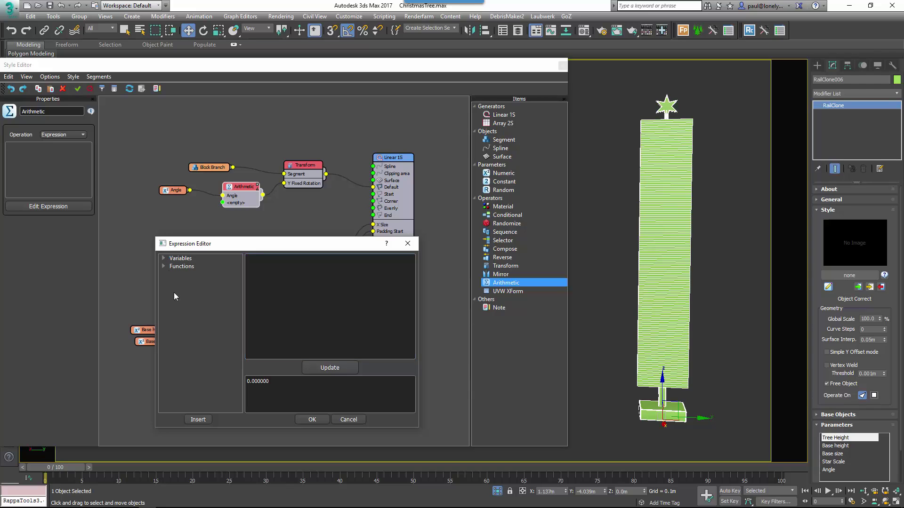
left_click(163, 259)
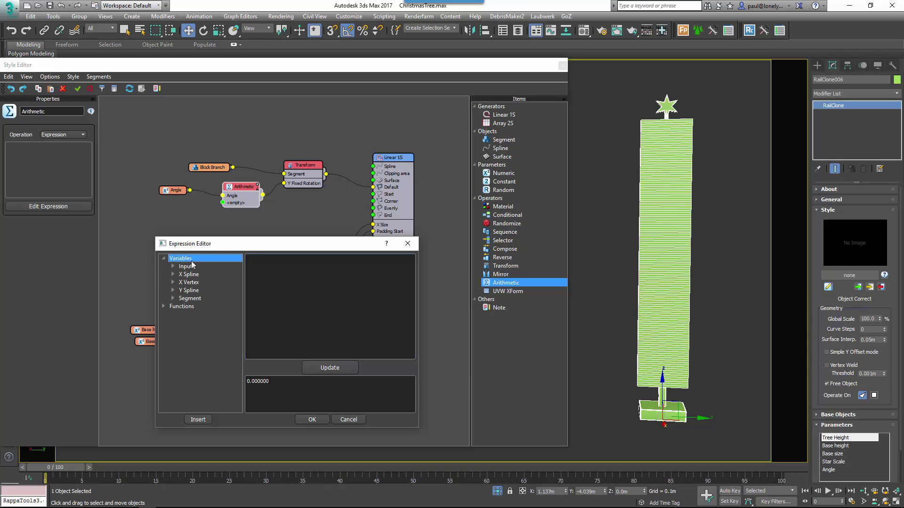
left_click(163, 307)
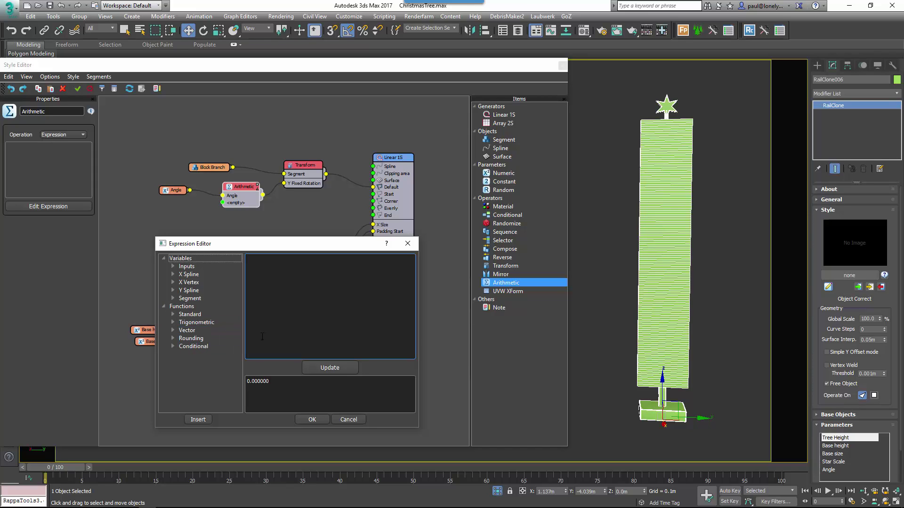
left_click(267, 307)
type("y")
left_click(173, 299)
left_click(228, 307)
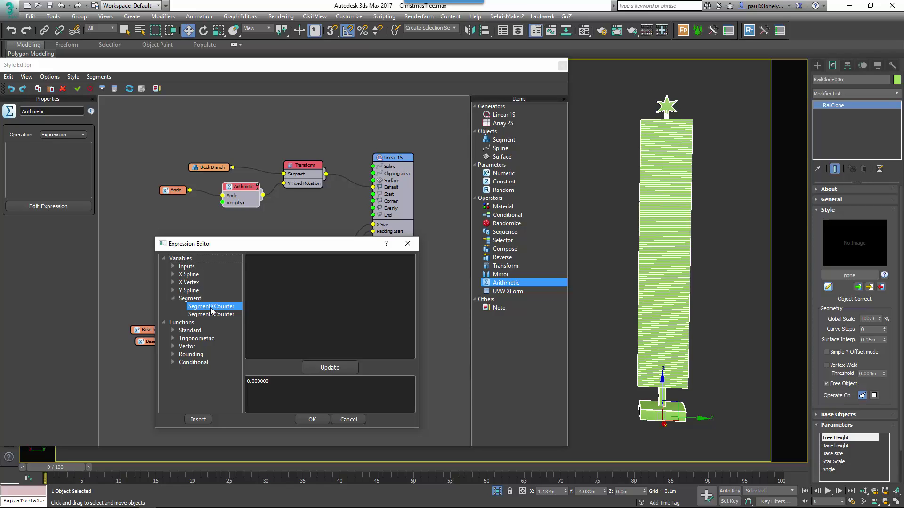
double_click(212, 307)
left_click(272, 288)
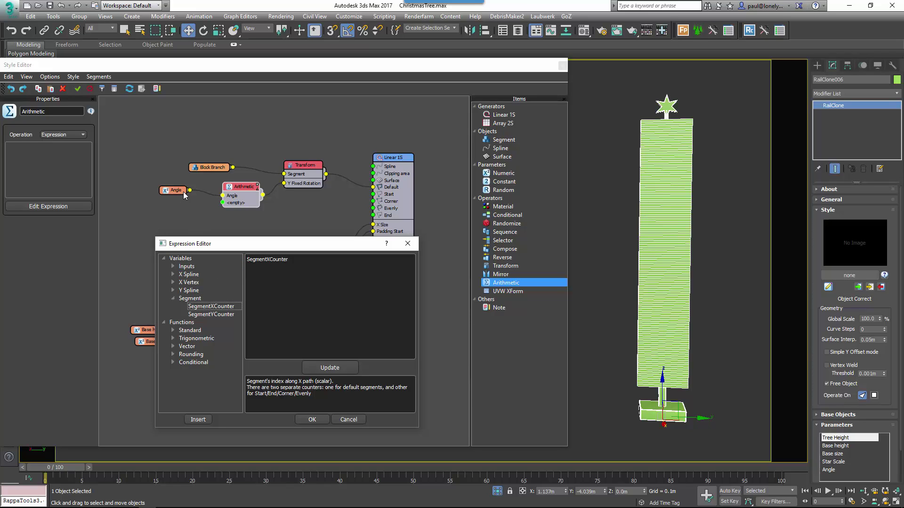
Complete the rotation expression as SegmentXCounter*Input1 and apply it, moving the Angle node farther from the Arithmetic node
left_click_drag(179, 190, 165, 193)
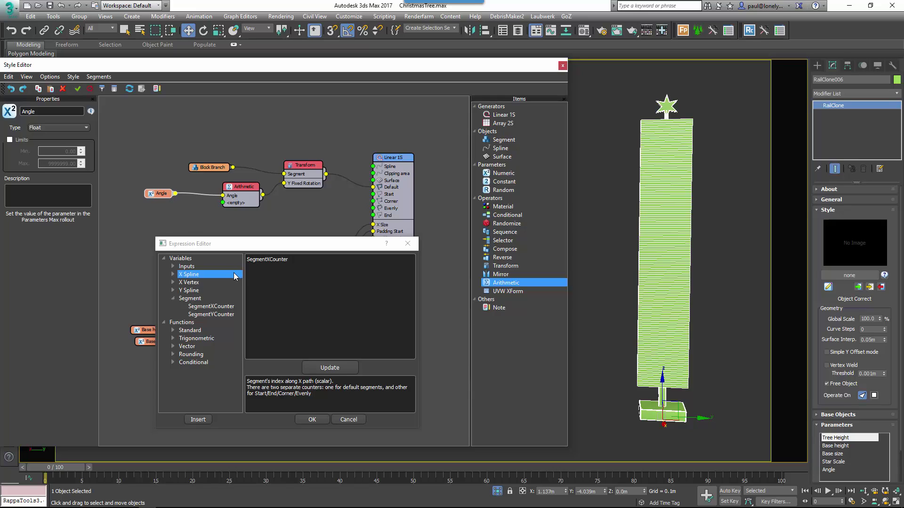
left_click(295, 265)
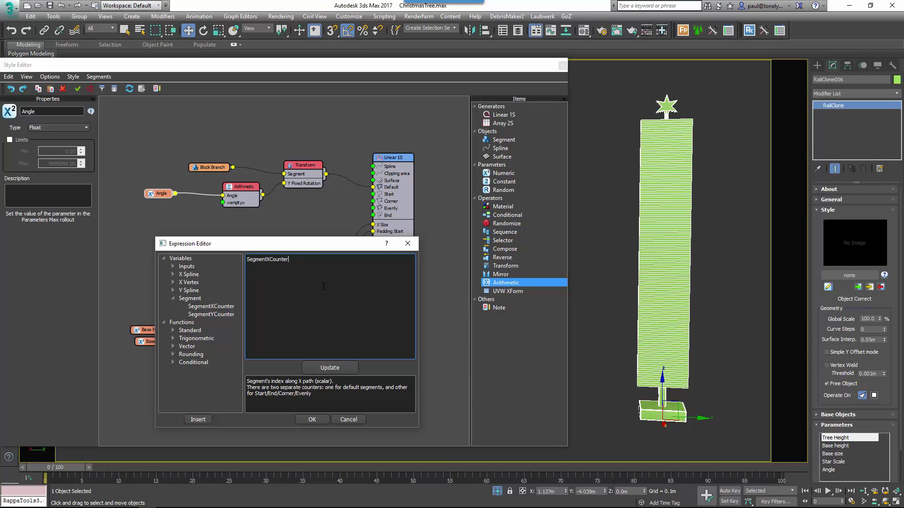
type("npu")
key("BackSpace")
key("BackSpace")
key("BackSpace")
type("*Input1")
left_click(330, 368)
left_click(313, 417)
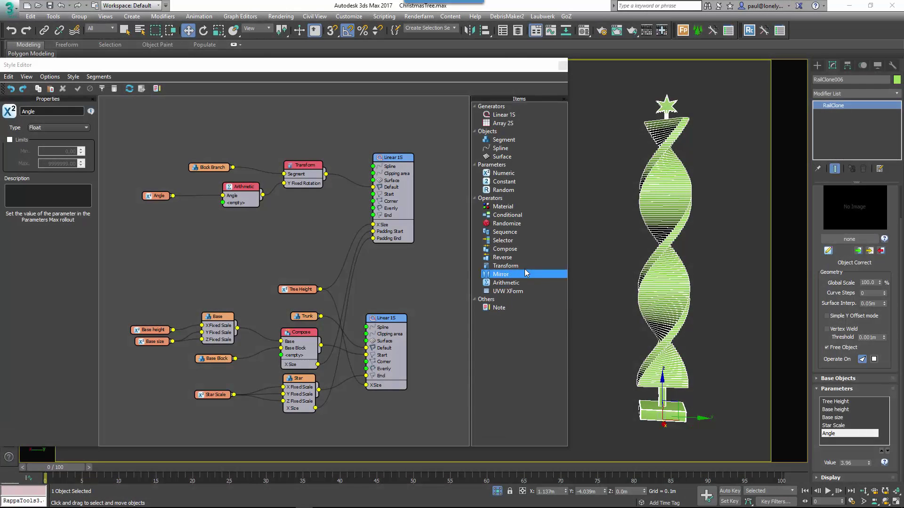
Insert a second Transform operator between the Block Branch segment and the existing Transform, and space the nodes out
left_click_drag(504, 266, 283, 175)
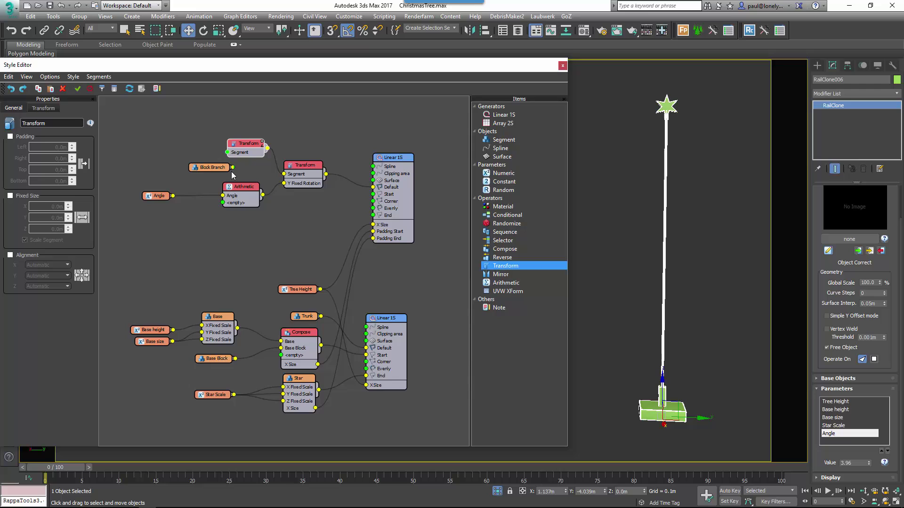
left_click_drag(233, 167, 227, 152)
left_click_drag(198, 165, 174, 155)
left_click_drag(254, 147, 241, 145)
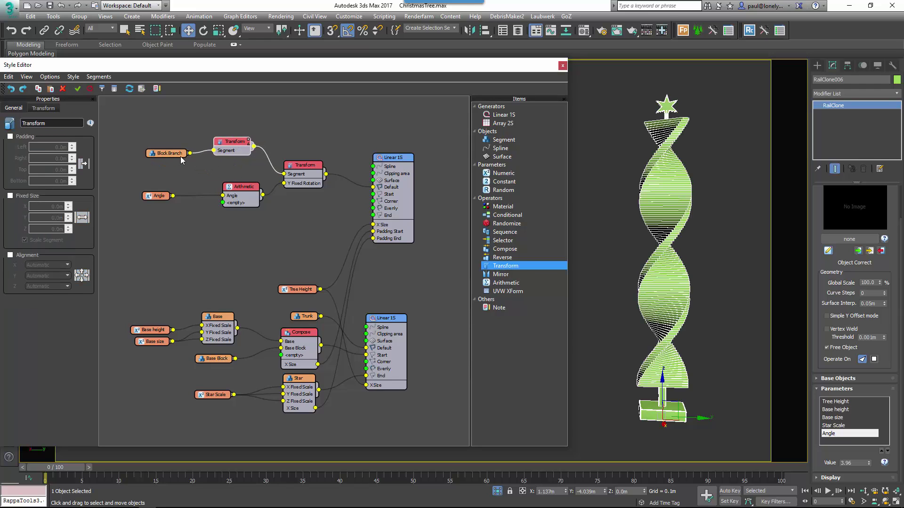
left_click_drag(180, 156, 168, 148)
left_click_drag(227, 144, 228, 142)
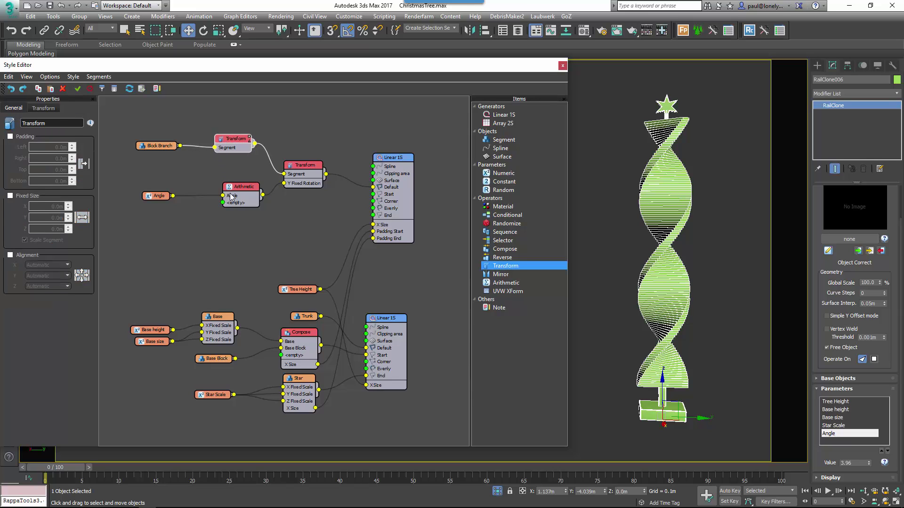
Export the new Transform operator's Y Fixed Scale parameter as a node input
right_click(237, 137)
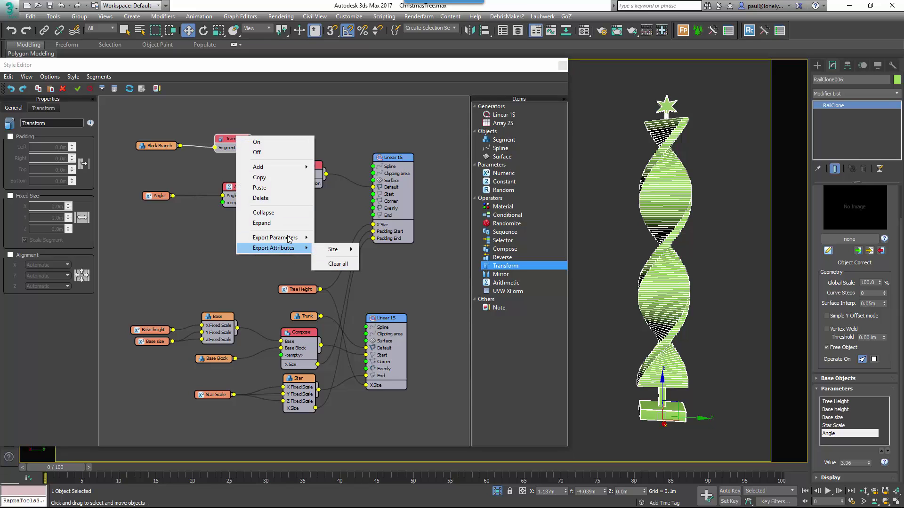
mouse_move(289, 239)
mouse_move(357, 283)
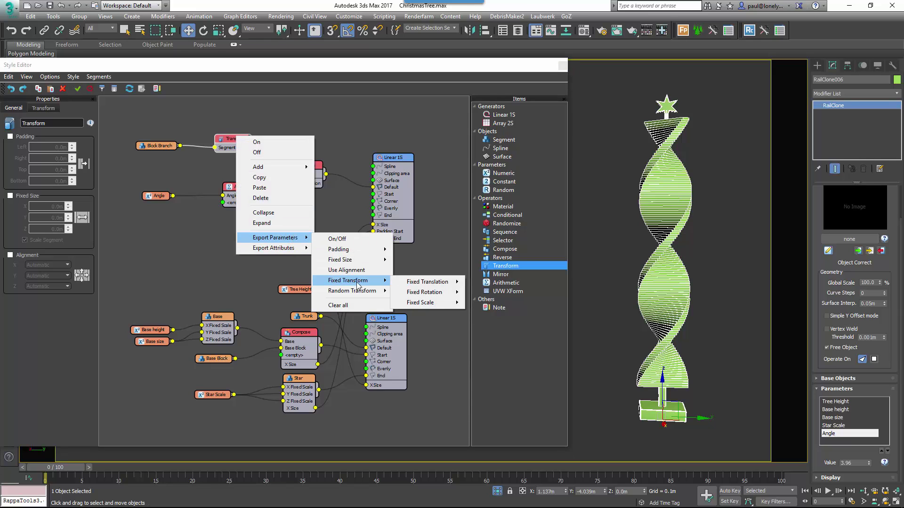
mouse_move(420, 305)
left_click(480, 314)
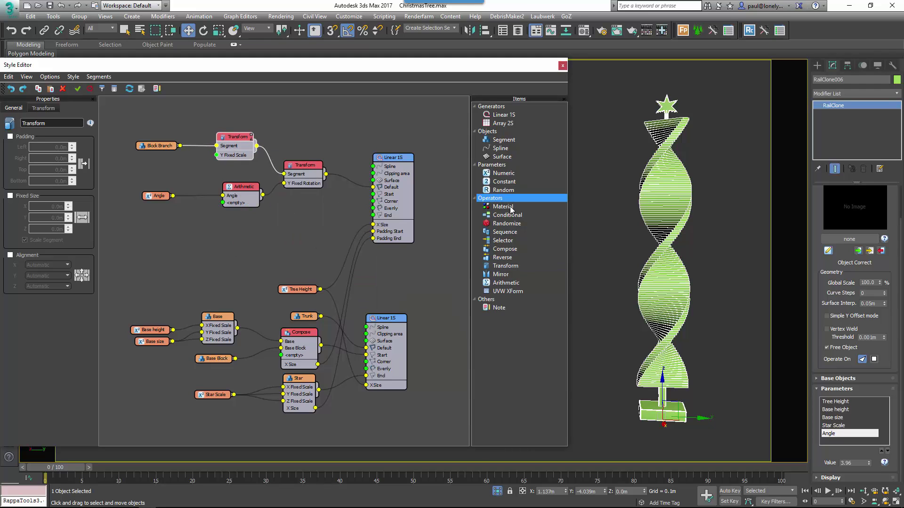
Wire a new Arithmetic operator into the Y Fixed Scale input and set its operation to Expression
left_click_drag(506, 282, 218, 156)
left_click(179, 165)
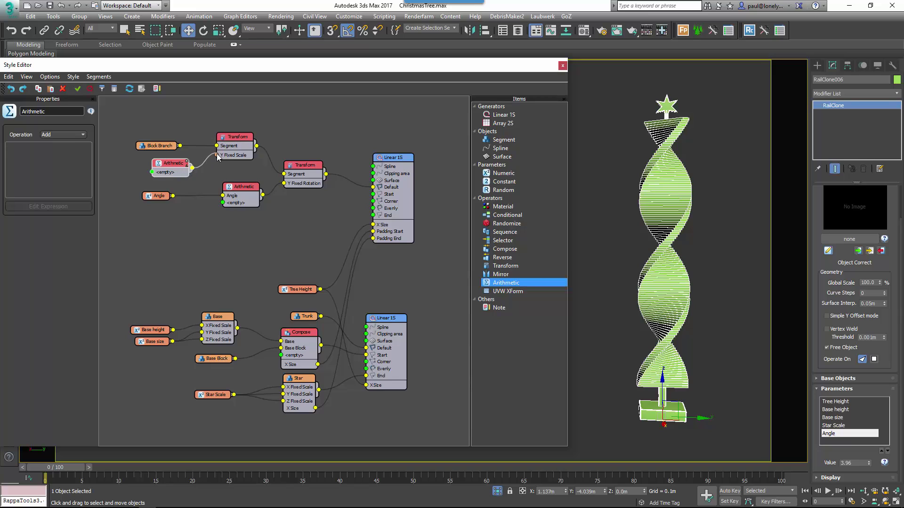
left_click(48, 135)
left_click(62, 180)
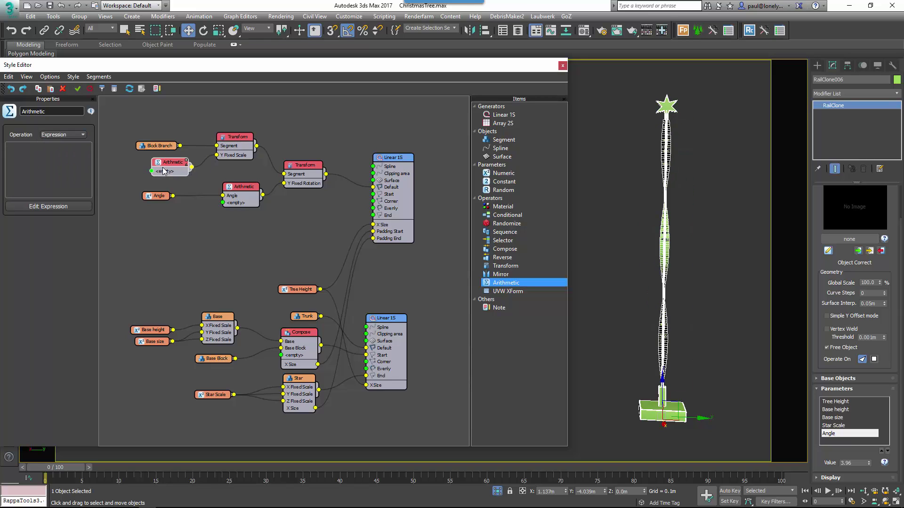
Add a Numeric parameter named Scale at Top with type Percentage, wired to the new Arithmetic operator's first input
left_click_drag(504, 173, 126, 171)
middle_click_drag(126, 172, 163, 174)
left_click_drag(173, 174, 188, 175)
left_click_drag(163, 174, 148, 169)
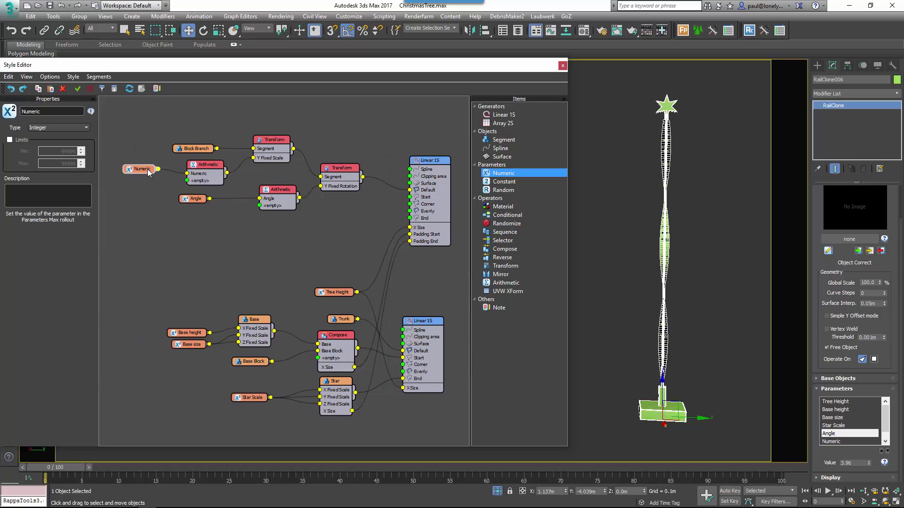
double_click(56, 111)
type("Scale at Top")
left_click(51, 127)
left_click(52, 147)
Duplicate the parameter as Scale at Bottom, wire it to the Arithmetic operator's second input, and space the nodes out
mouse_move(133, 171)
left_mouse_down()
mouse_move(122, 168)
mouse_move(122, 179)
left_mouse_up()
left_click_drag(41, 112, 63, 118)
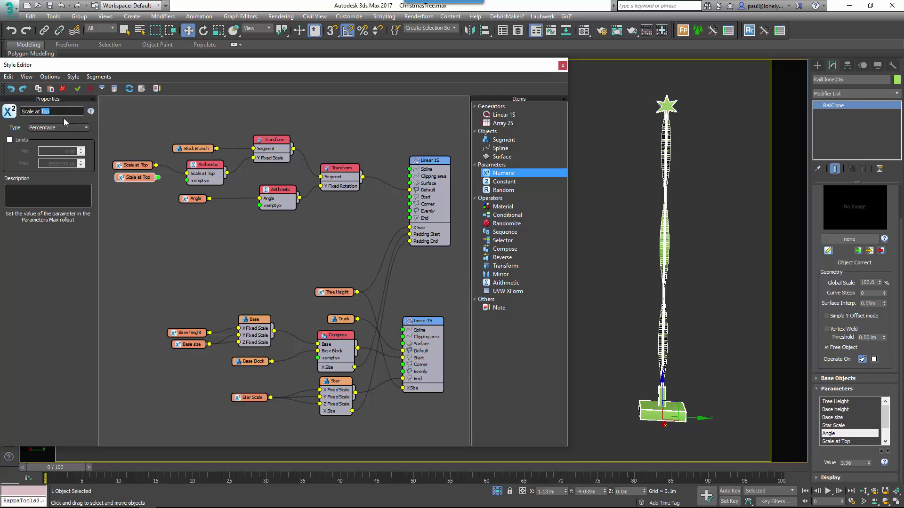
type("Bottom")
left_click_drag(166, 178, 187, 180)
left_click_drag(127, 179, 122, 185)
left_click_drag(182, 201, 196, 205)
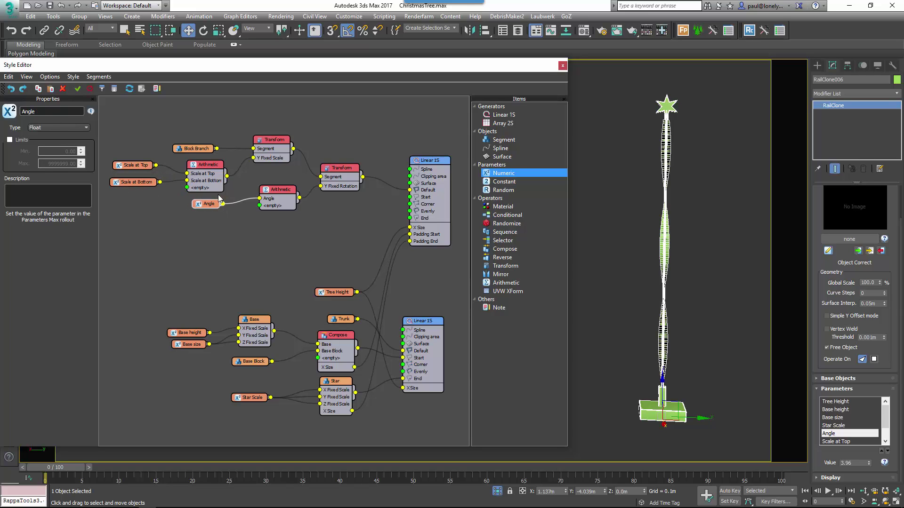
Enter the expression ((Input1-Input2)*XSplinePosition)+Input2 in the scale Arithmetic operator and update it
left_click(208, 165)
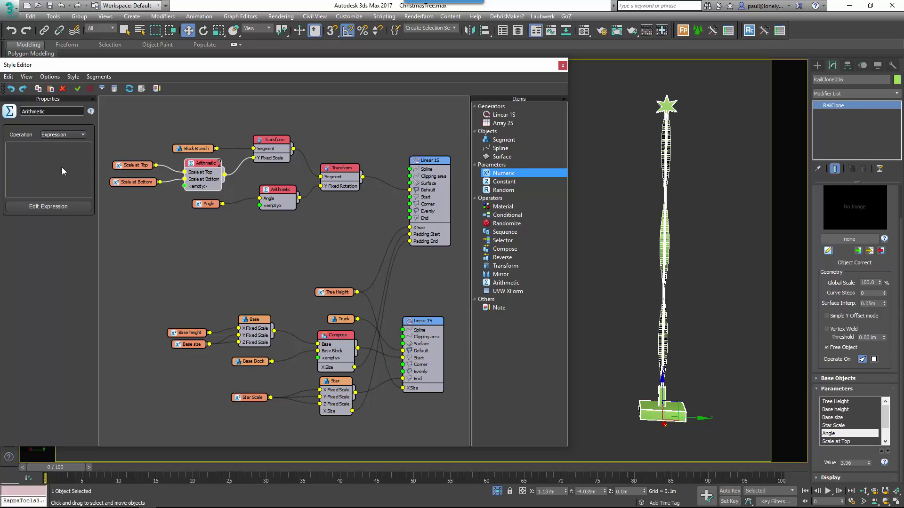
left_click(48, 206)
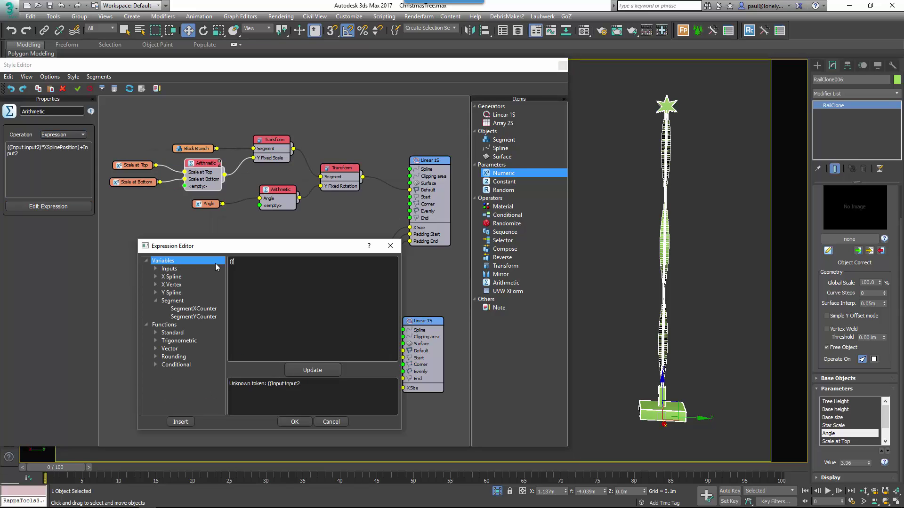
type("Input1-Input2")
type(")*XSplinePosition)+Input2")
left_click(306, 371)
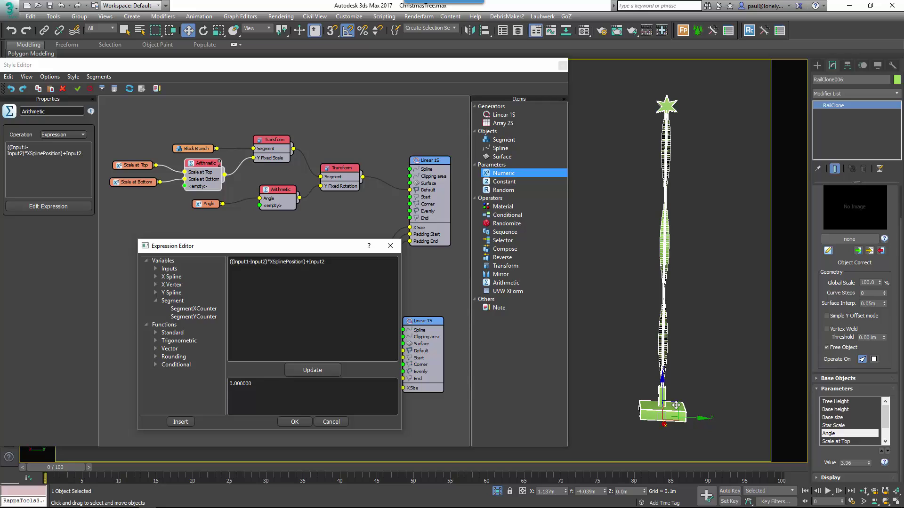
Set the Scale at Bottom parameter to 100% and adjust the Scale at Top value to taper the branches
scroll(853, 426, "down", 1)
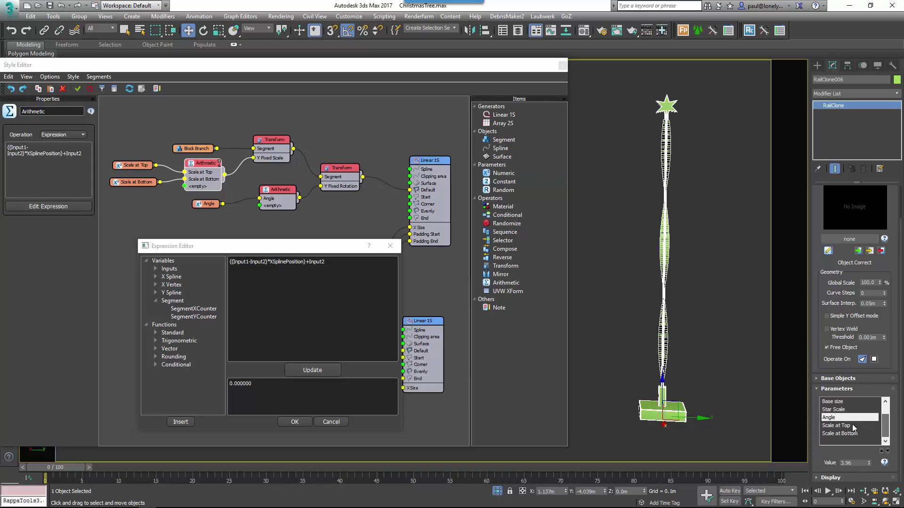
left_click(843, 426)
type("10")
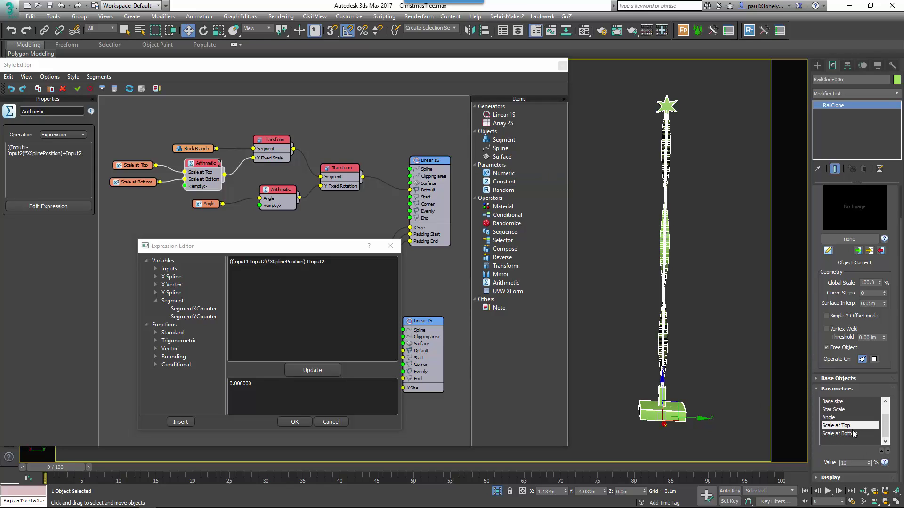
left_click(852, 432)
left_click_drag(857, 463, 854, 423)
type("100")
key("Return")
left_click(850, 426)
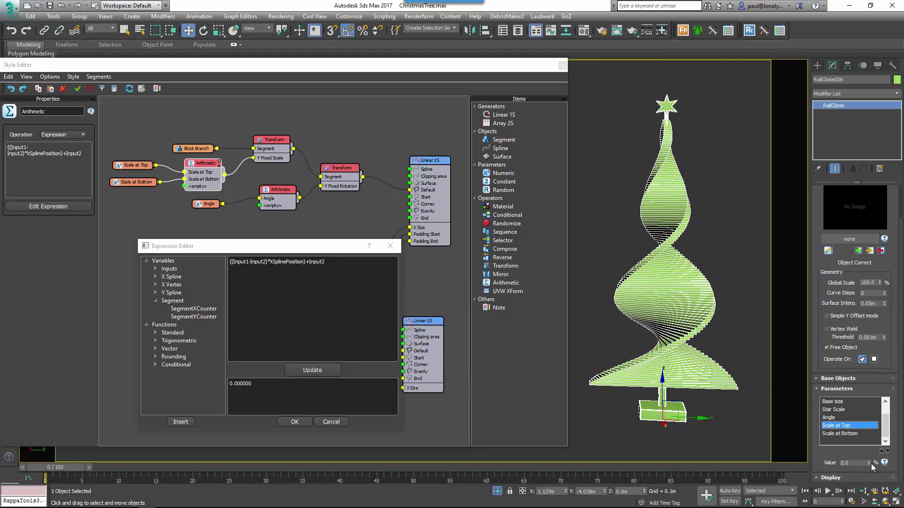
left_click_drag(869, 463, 668, 463)
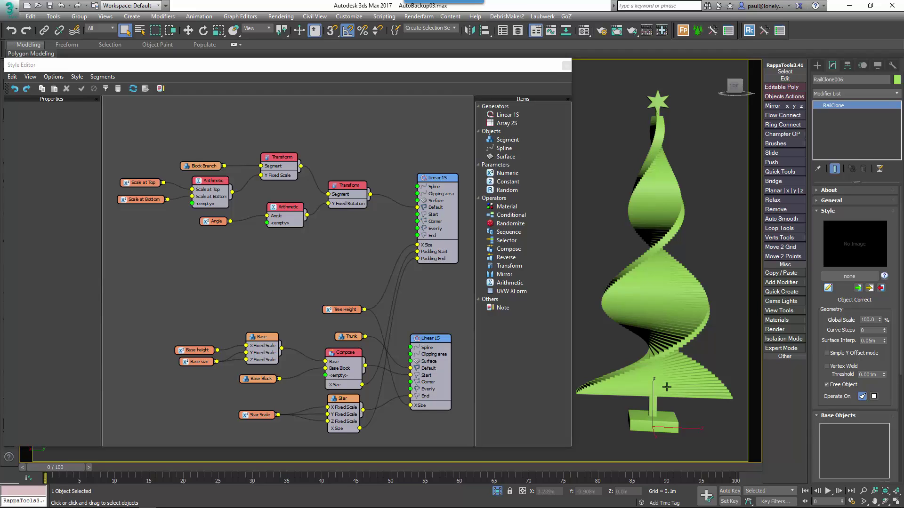
Add a Selector operator in the empty area below the Transform nodes, with its selection mode set to Index
left_click(544, 241)
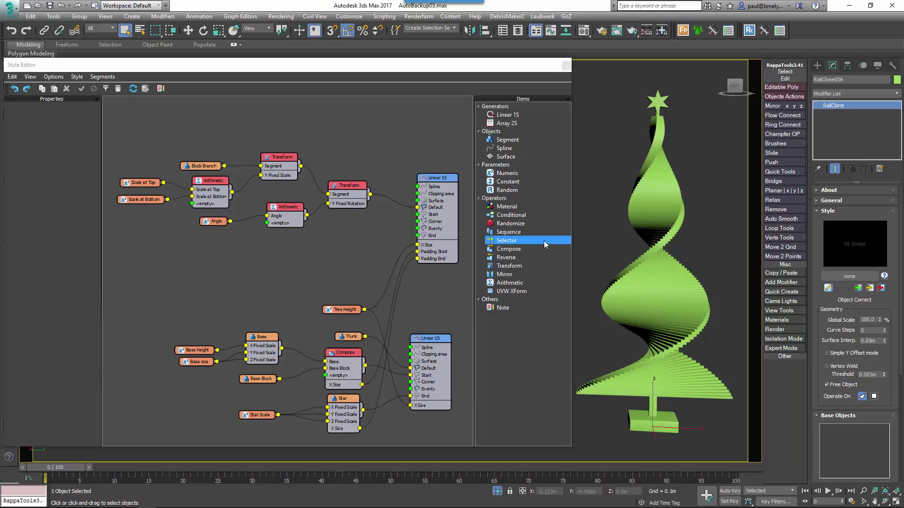
left_click_drag(544, 241, 332, 254)
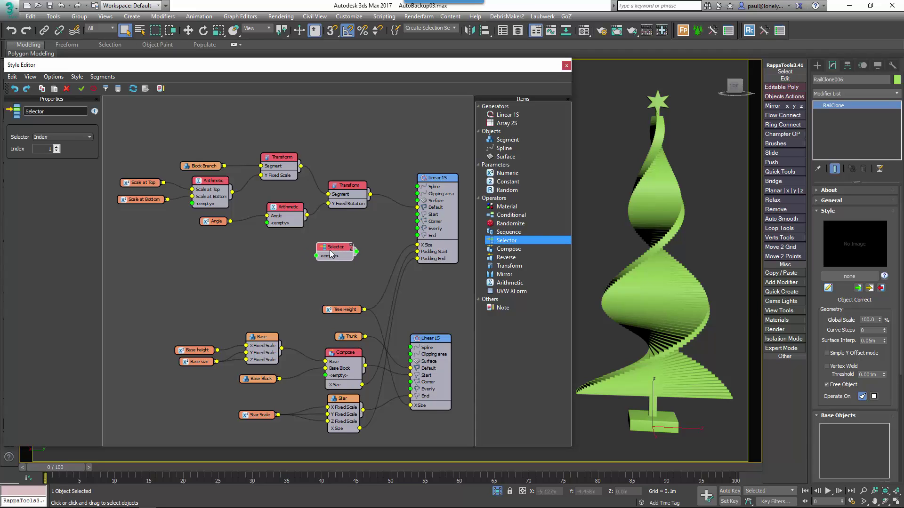
left_click(61, 137)
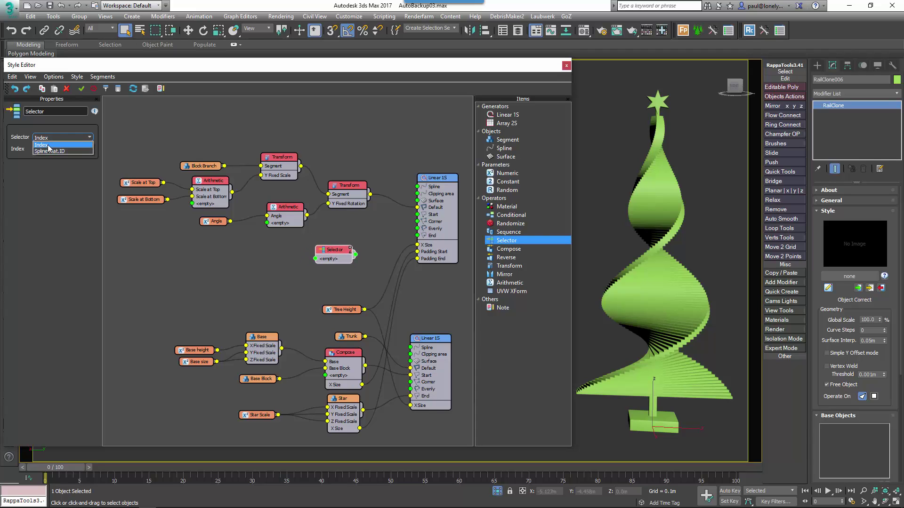
left_click(50, 143)
left_click(56, 146)
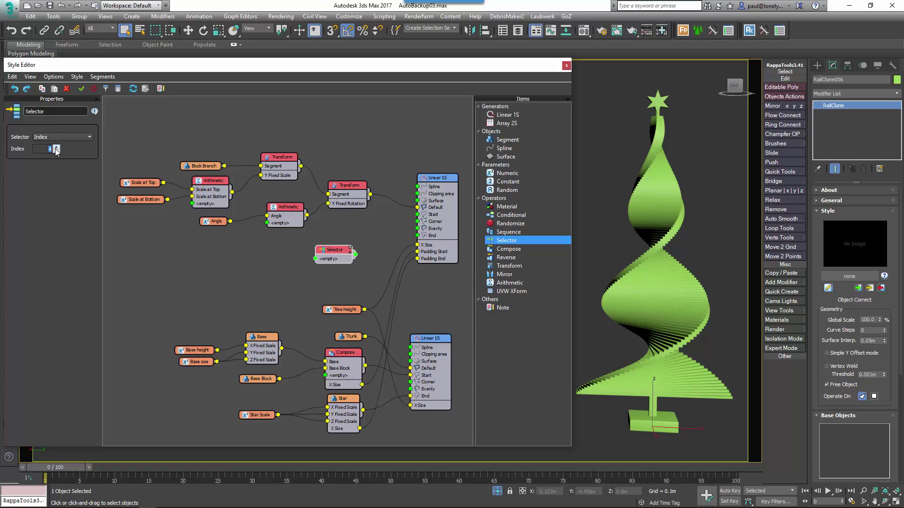
Set the Selector operator's index to 1 and shift its node slightly up beneath the Transform nodes
left_click(56, 150)
left_click_drag(323, 253, 332, 248)
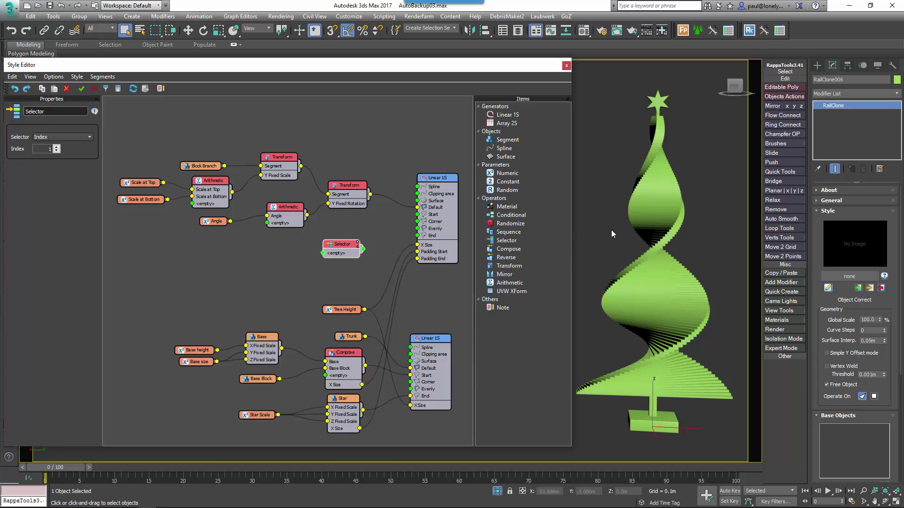
Inspect the Block Branch source object's pivot position in the viewport, then return to the tree's style graph
left_click(566, 65)
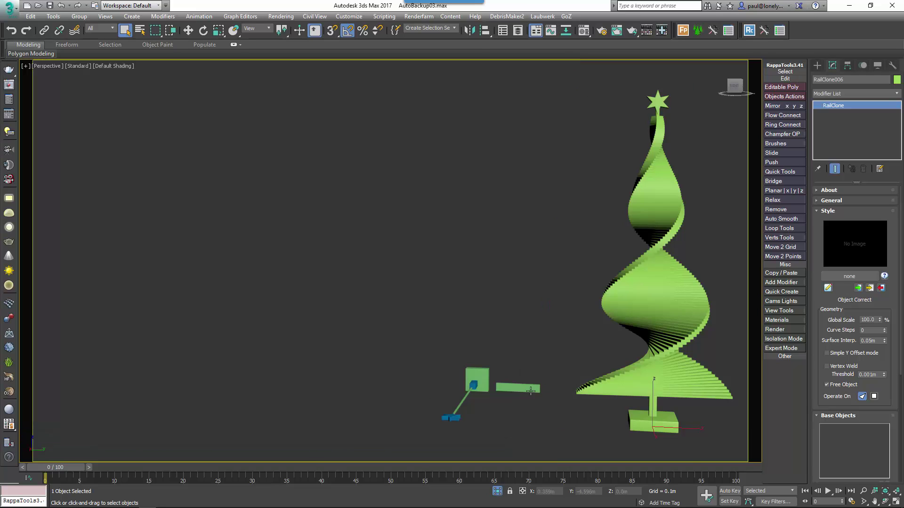
scroll(421, 388, "up", 8)
left_click(422, 388)
scroll(422, 388, "up", 3)
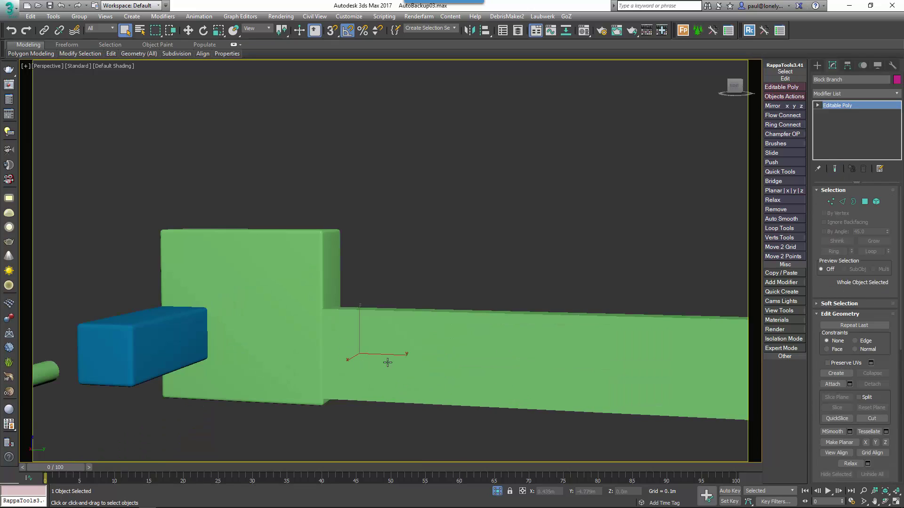
scroll(369, 353, "down", 6)
scroll(389, 357, "down", 4)
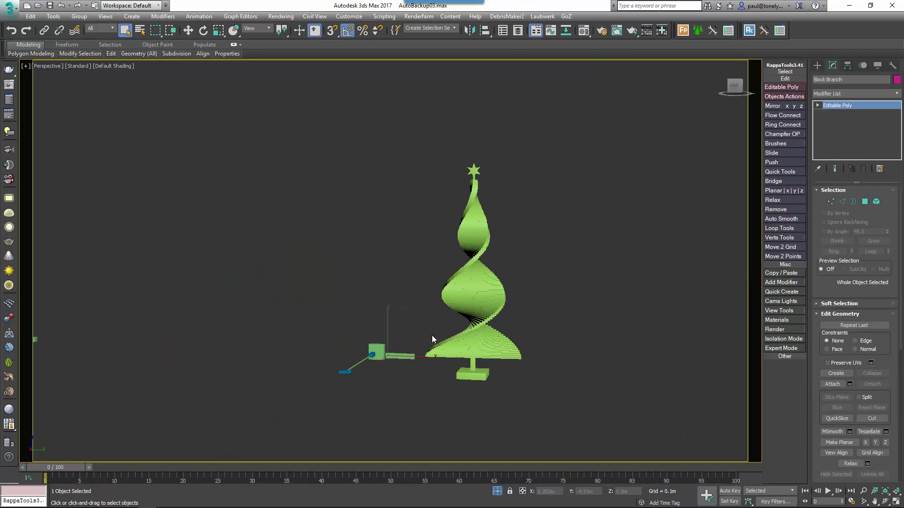
scroll(432, 335, "up", 2)
left_click(485, 292)
left_click(828, 289)
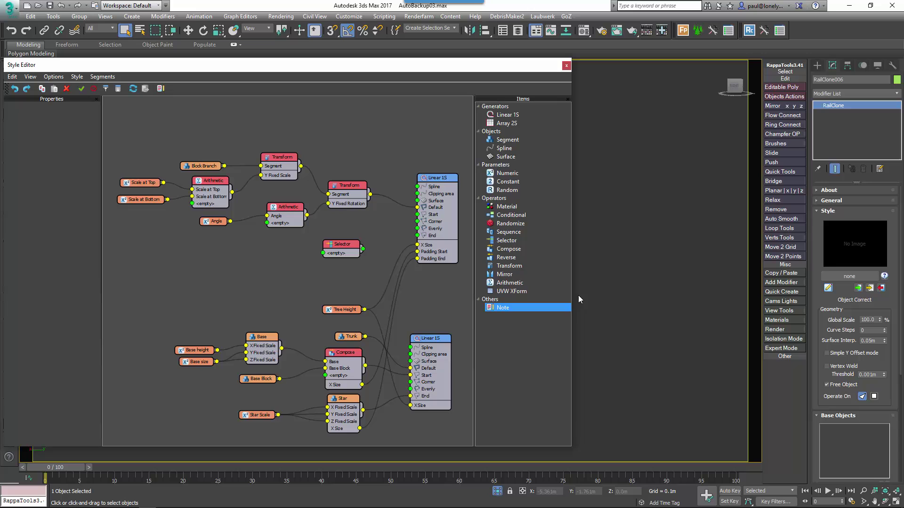
middle_click_drag(569, 311, 734, 307)
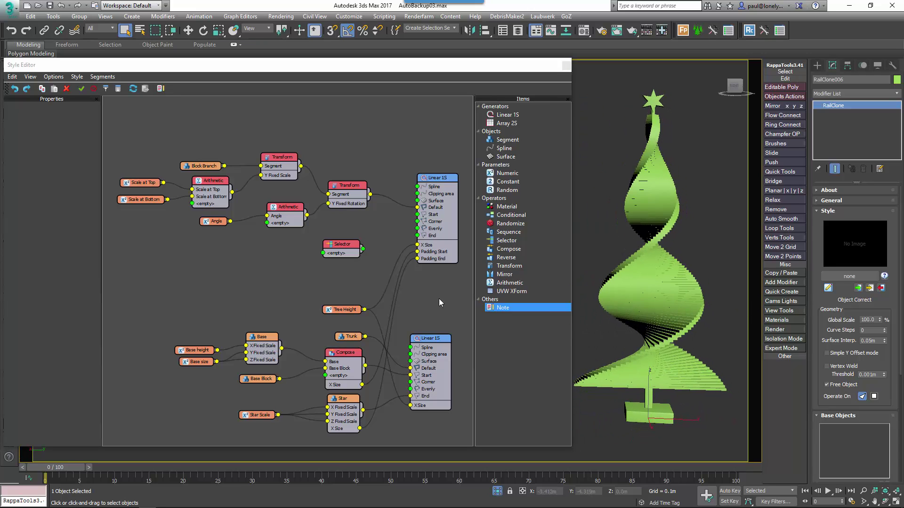
Make room in the branch node chain and insert the Selector between the rotation Transform and the upper Linear 1S generator's Default input
left_click_drag(355, 234, 143, 159)
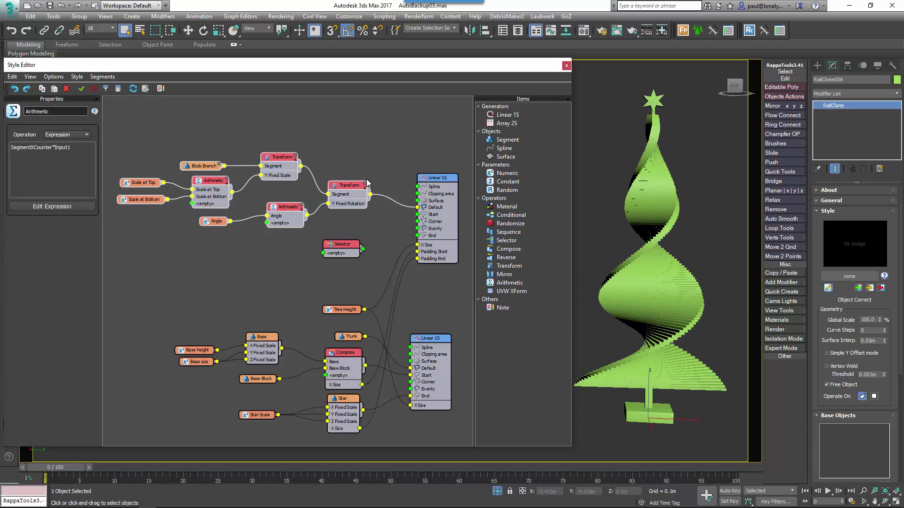
left_click(350, 184)
left_click_drag(353, 221, 127, 170)
left_click_drag(348, 193, 273, 194)
left_click_drag(339, 244, 350, 212)
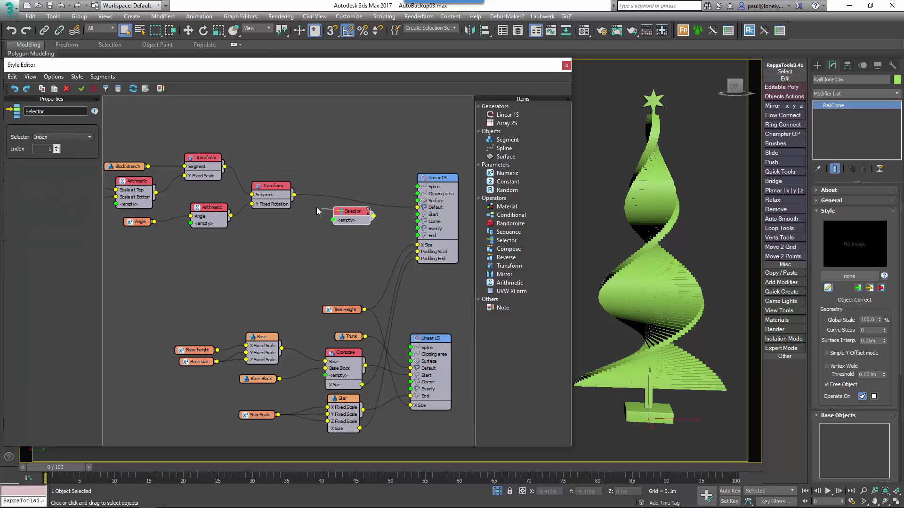
left_click_drag(293, 193, 294, 194)
left_click_drag(293, 194, 354, 212)
Add a Transform operator feeding the Selector's second input, with Alignment enabled and both Y and Z set to Pivot
left_click_drag(508, 266, 302, 235)
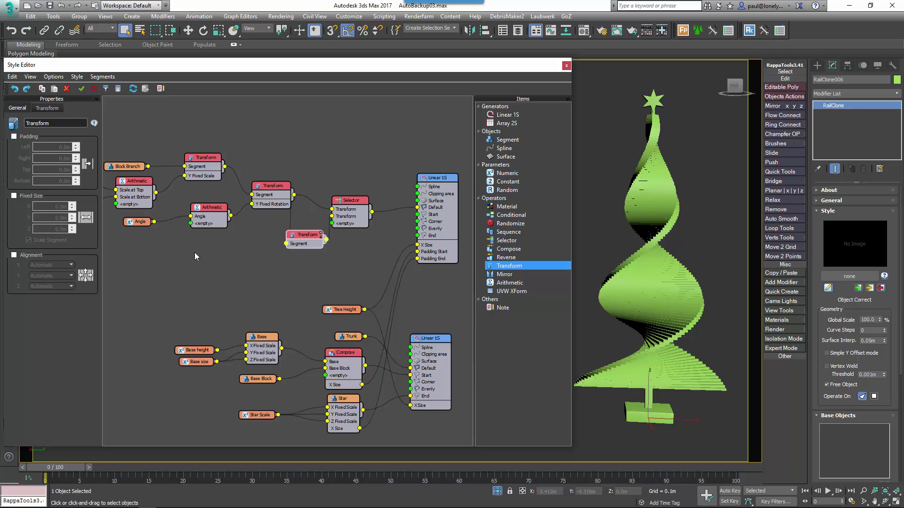
left_click(40, 257)
left_click(43, 275)
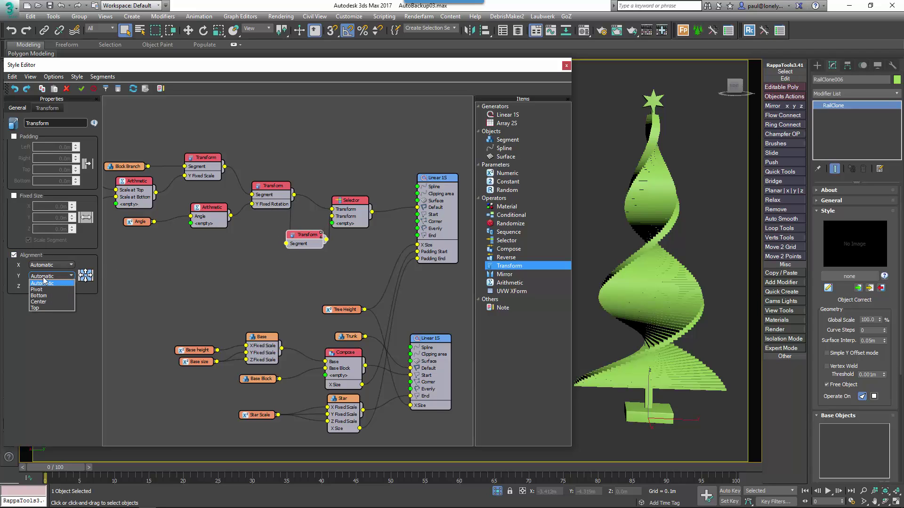
left_click(45, 289)
left_click(43, 287)
left_click(43, 298)
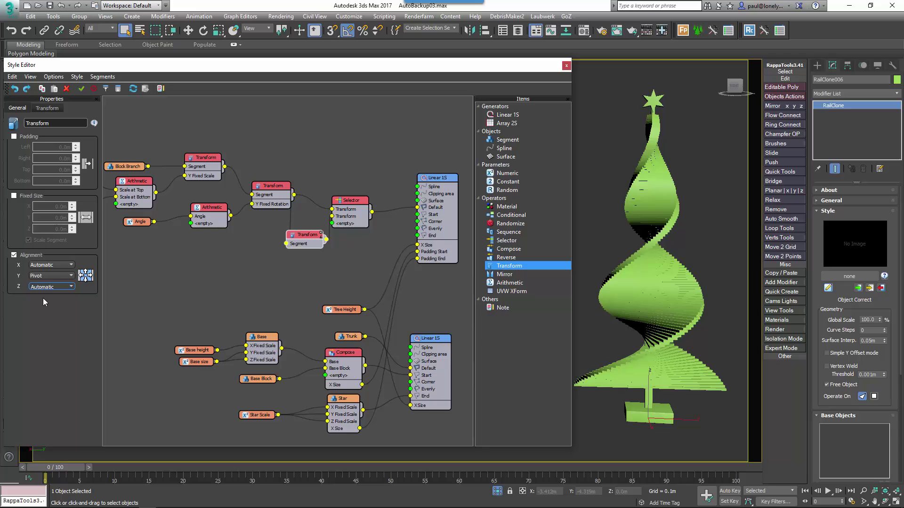
Spread out the Selector and the new alignment Transform so that their connections are easy to read
left_click_drag(338, 206, 355, 205)
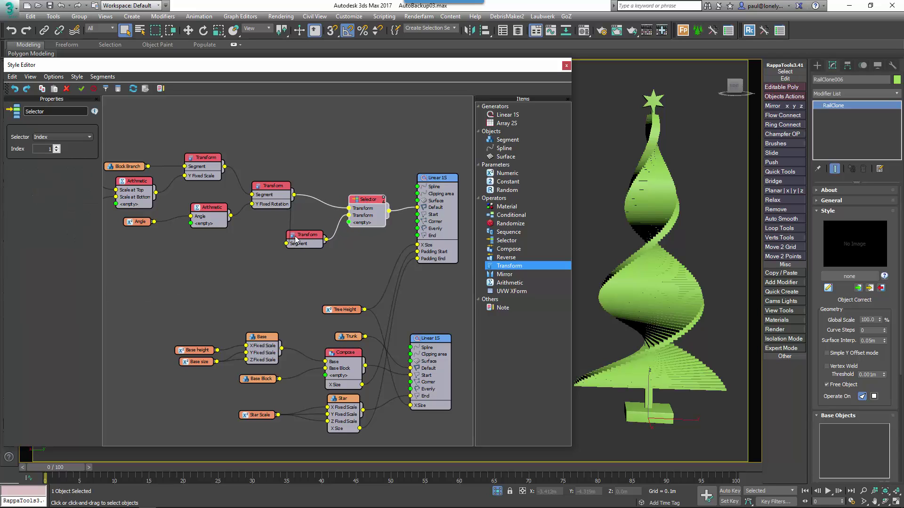
left_click_drag(295, 237, 305, 225)
middle_click_drag(250, 239, 256, 237)
scroll(281, 234, "down", 1)
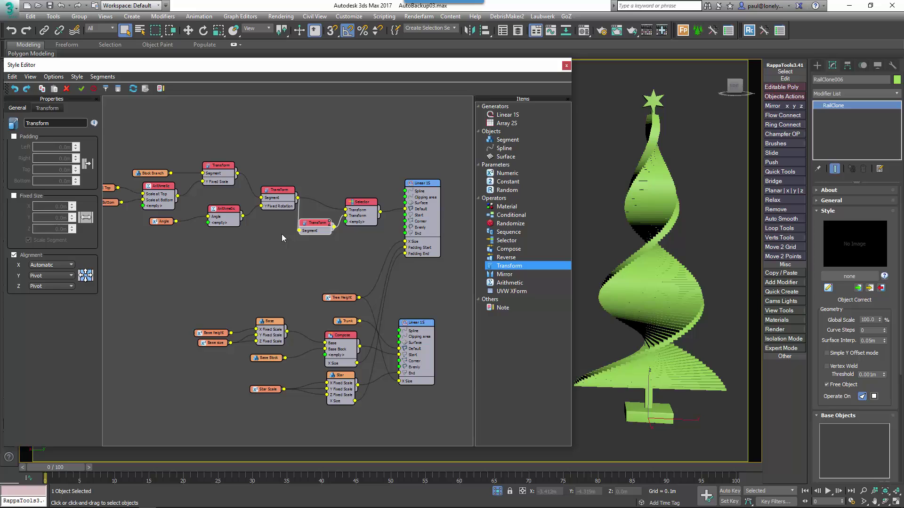
Expose the Selector's Index as an input and wire a new Numeric parameter to it
left_click_drag(361, 205, 368, 205)
right_click(368, 205)
mouse_move(404, 315)
left_click(466, 315)
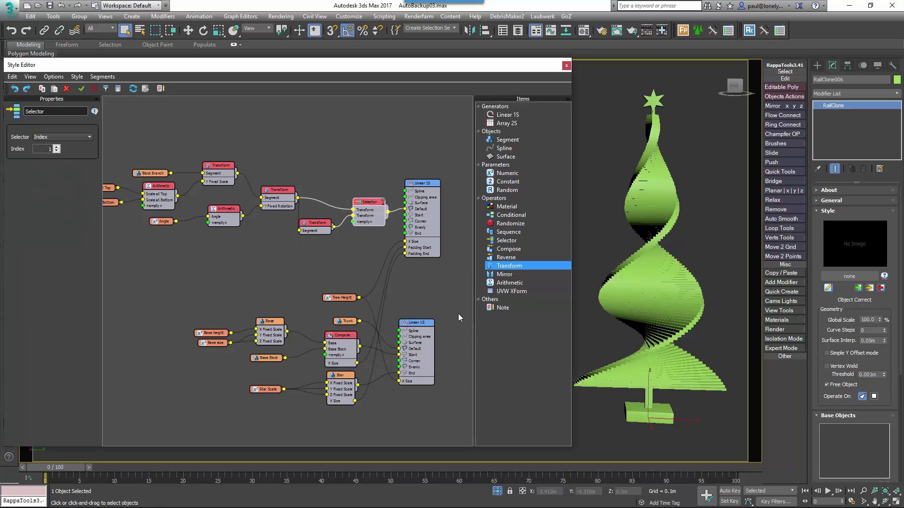
left_click_drag(512, 174, 352, 231)
left_click_drag(229, 253, 301, 250)
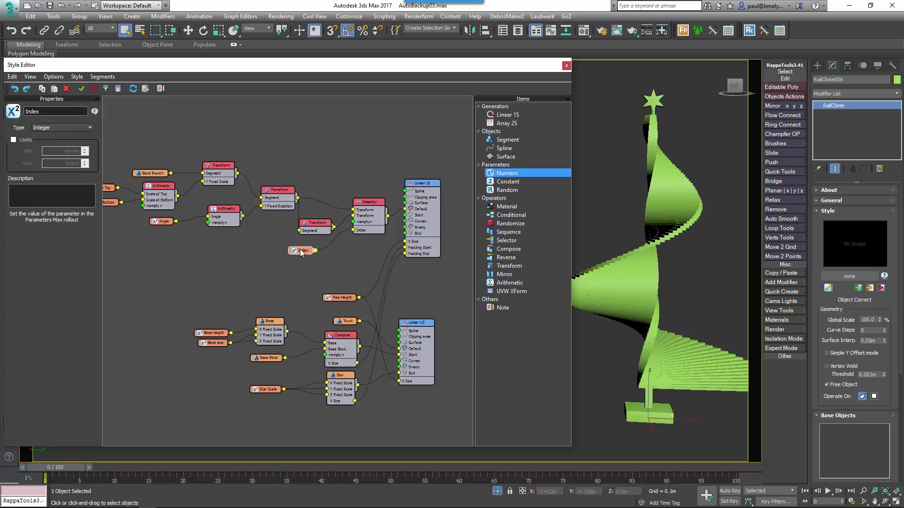
Set the index parameter's type to Boolean (0/1) and rename it Centered?
left_click(67, 126)
left_click(47, 147)
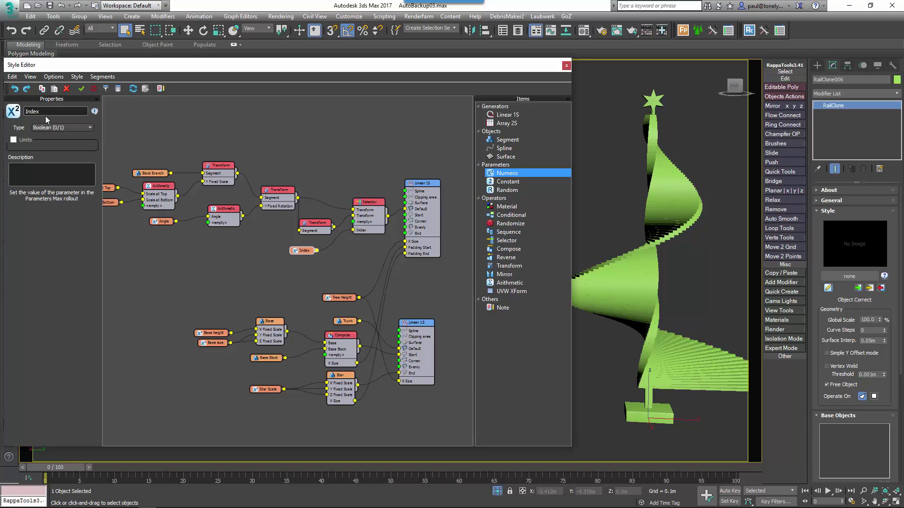
left_click_drag(46, 113, 13, 117)
type("Centered?")
left_click(381, 278)
Toggle the Centered? parameter in the tree's modifier settings to test both branch alignments, and leave it enabled
left_click_drag(832, 403, 840, 219)
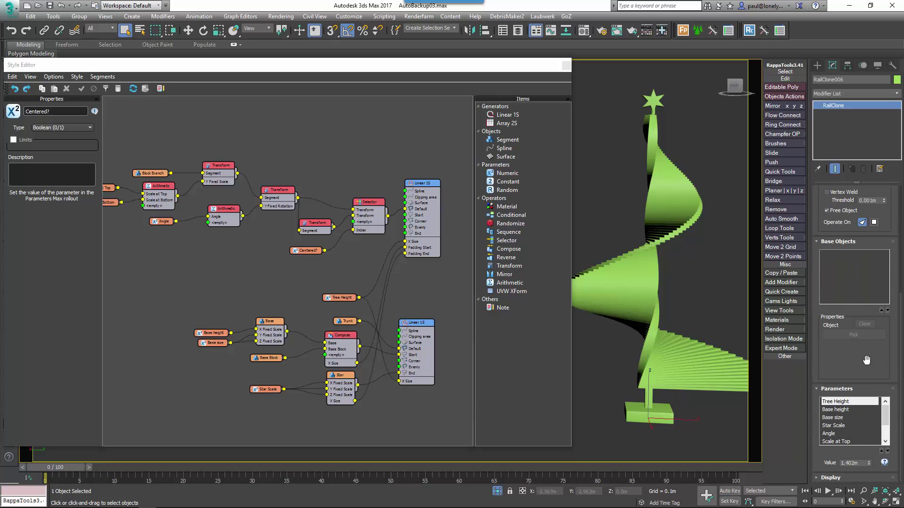
left_click(835, 245)
left_click_drag(886, 412, 886, 429)
left_click(857, 434)
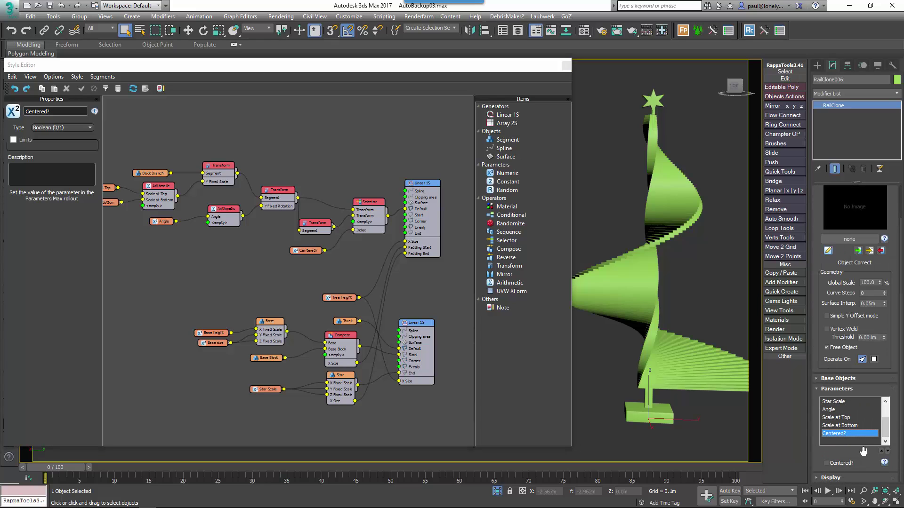
left_click(844, 464)
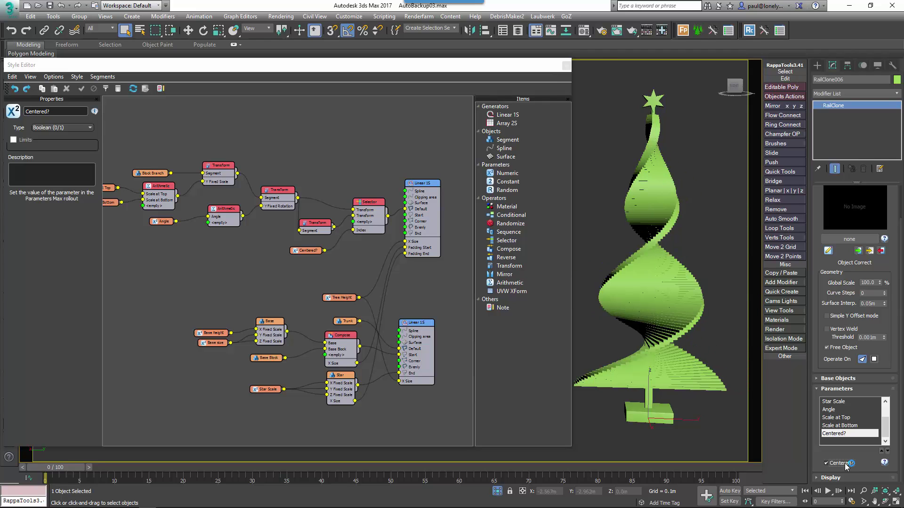
left_click(845, 464)
middle_click_drag(684, 370, 677, 375, "alt")
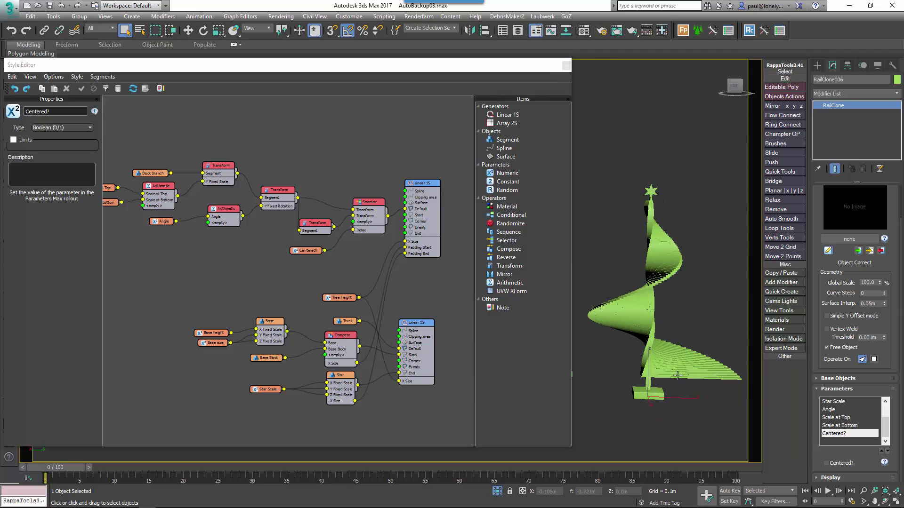
left_click(846, 464)
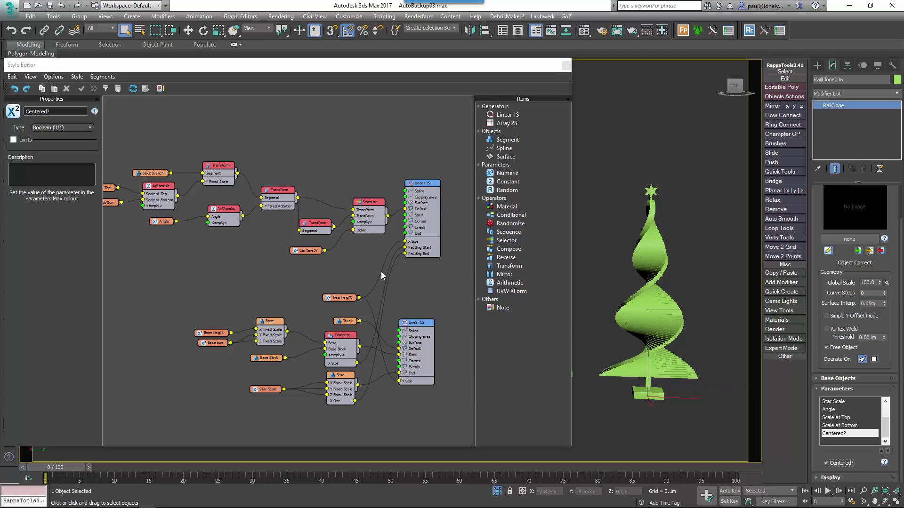
Insert an Arithmetic operator between the existing scale Arithmetic node and the first Transform's Y Fixed Scale input
middle_click_drag(273, 255, 329, 254)
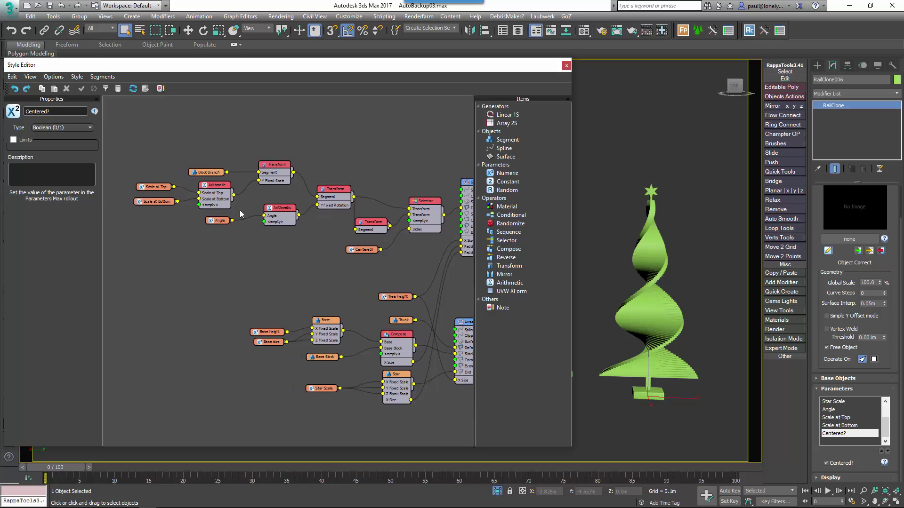
left_click_drag(240, 210, 156, 188)
left_click_drag(212, 187, 189, 149)
left_click_drag(510, 282, 258, 182)
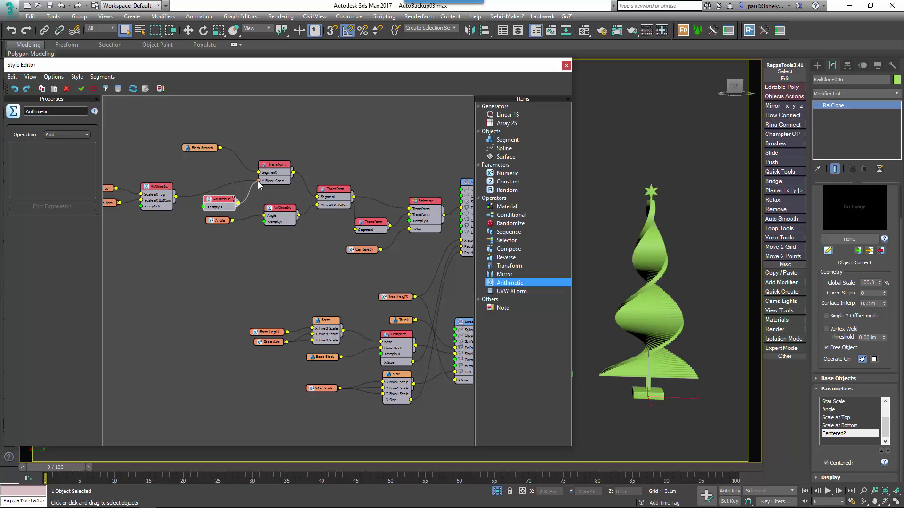
left_click_drag(235, 206, 231, 197)
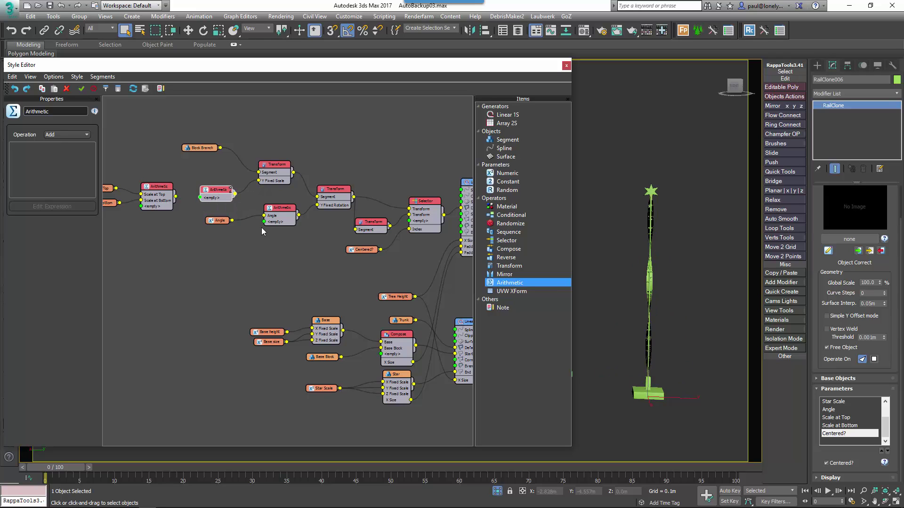
left_click_drag(176, 196, 200, 197)
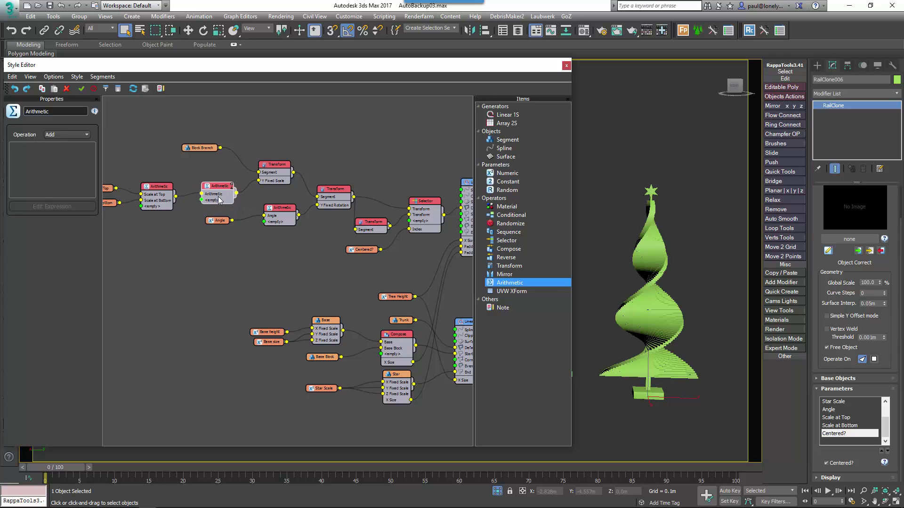
Wire the Centered? parameter to the new Arithmetic operator's second input and move the parameter node below the scale nodes
middle_click_drag(219, 196, 227, 190)
left_click_drag(388, 256, 211, 193)
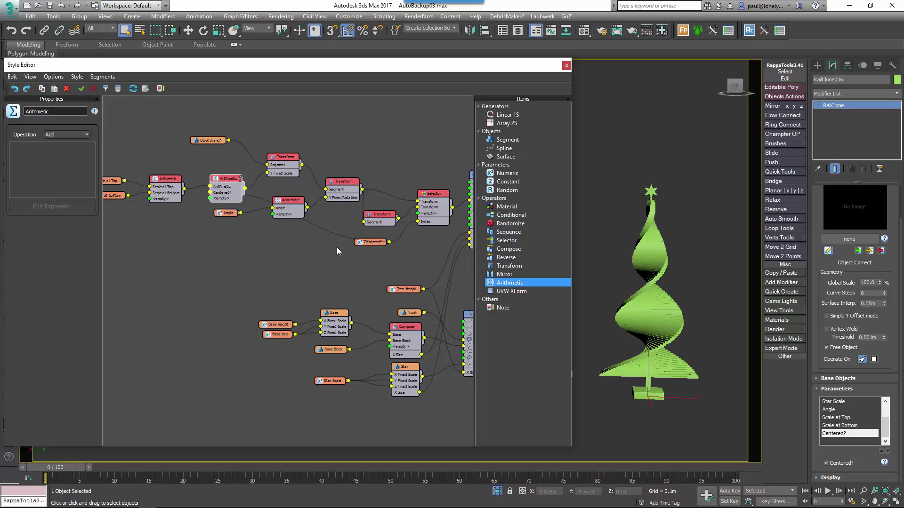
left_click_drag(367, 240, 134, 247)
left_click_drag(219, 181, 221, 178)
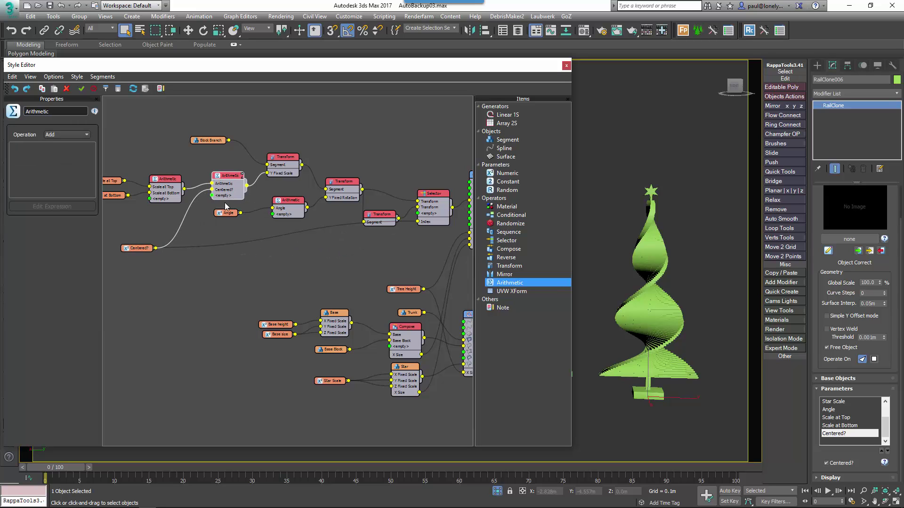
Switch the new Arithmetic operator to Expression mode and enter if(Input2=0,Input1/2,Input1)
left_click(70, 135)
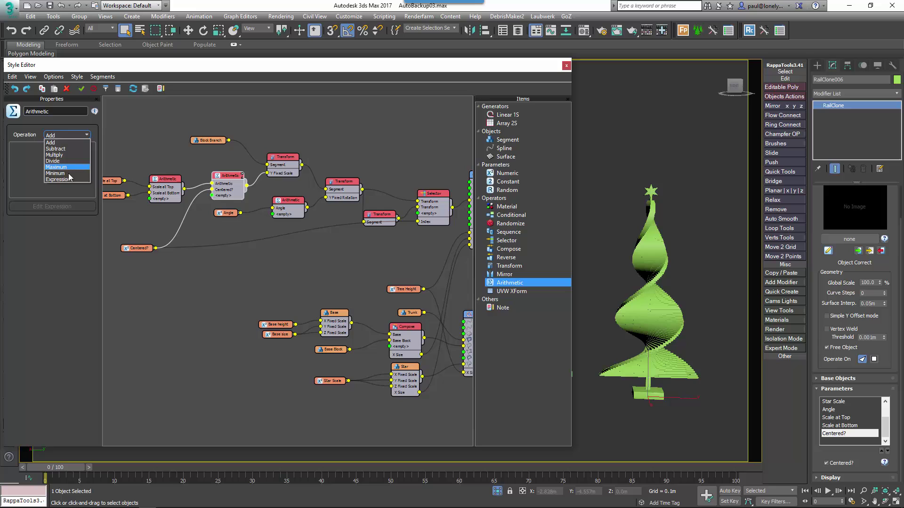
left_click(66, 179)
left_click(55, 207)
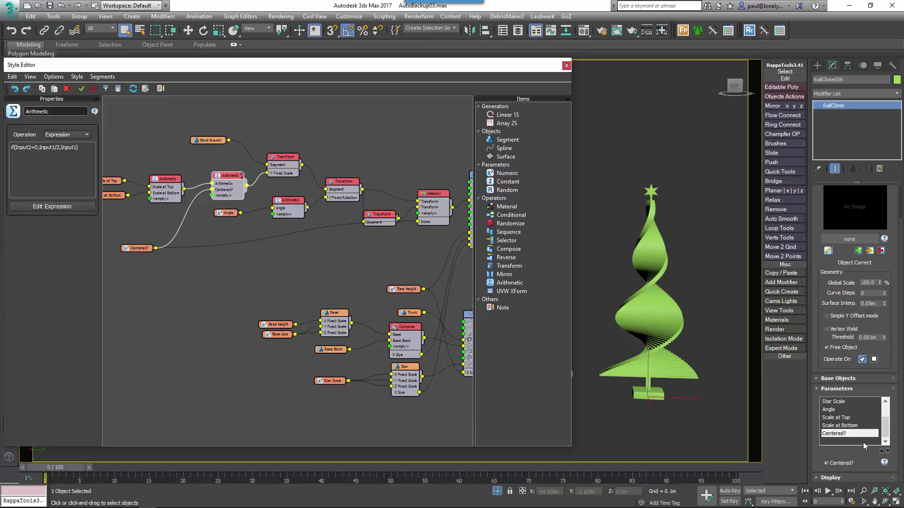
Toggle the Centered? parameter off and on to compare the branch widths produced by the expression
left_click(840, 464)
left_click(840, 464)
left_click(840, 464)
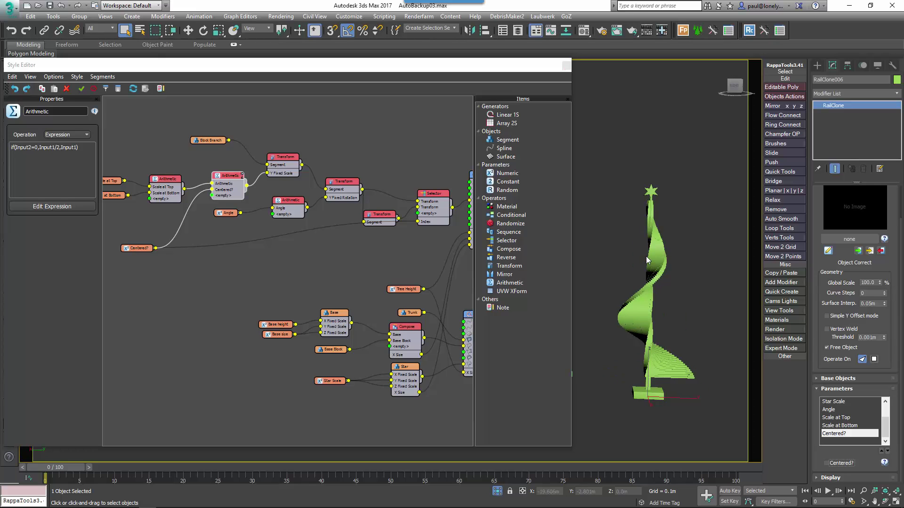
left_click(838, 463)
left_click(837, 465)
Assign the green and blue multi-colour material from the Material Editor to the tree
scroll(383, 228, "down", 1)
middle_click_drag(383, 228, 280, 230)
scroll(337, 209, "up", 2)
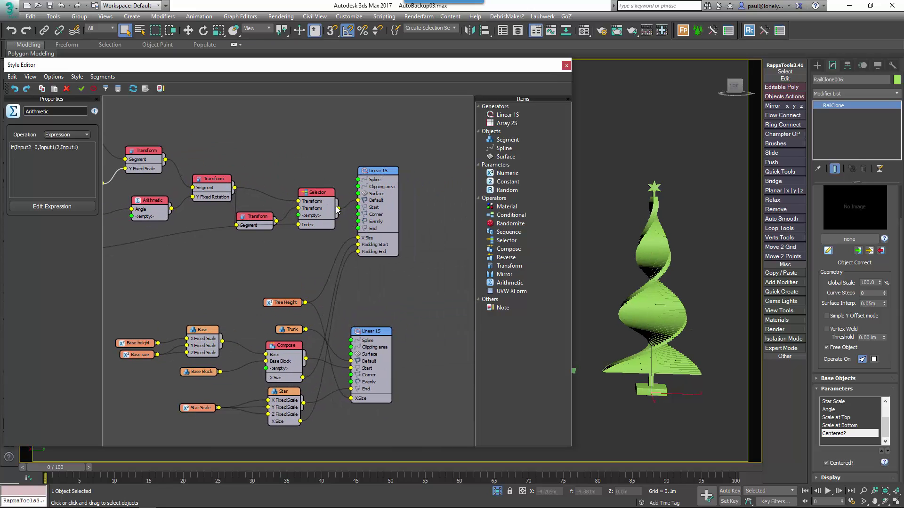
key("m")
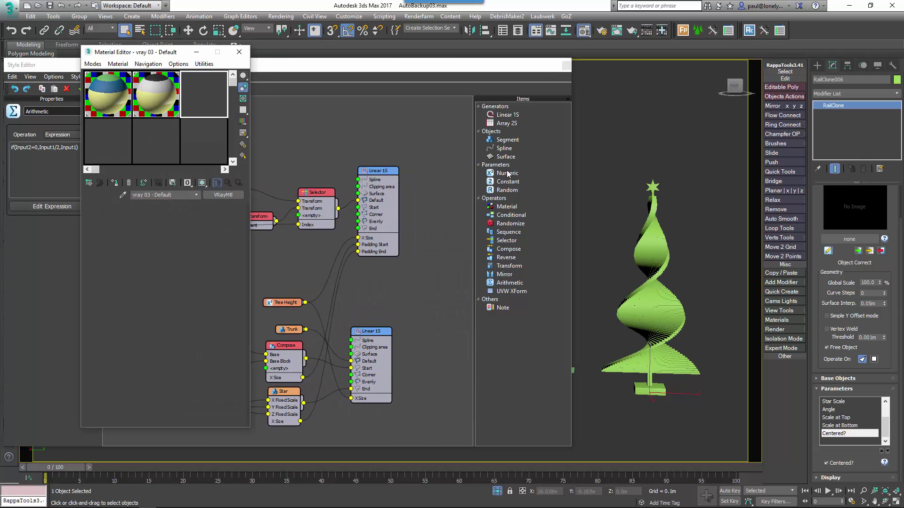
left_click(239, 51)
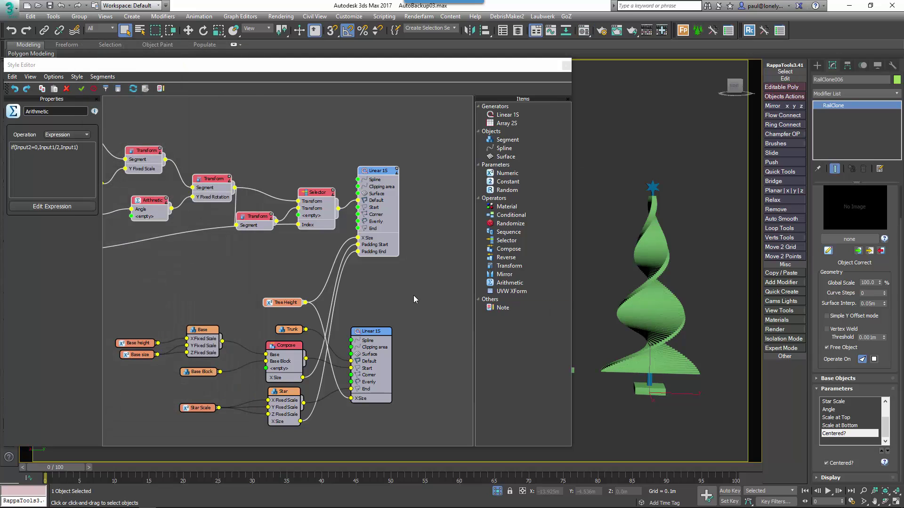
Move the upper Linear 1S generator aside and insert a Material operator between the Selector and its Default input
left_click_drag(379, 172, 430, 179)
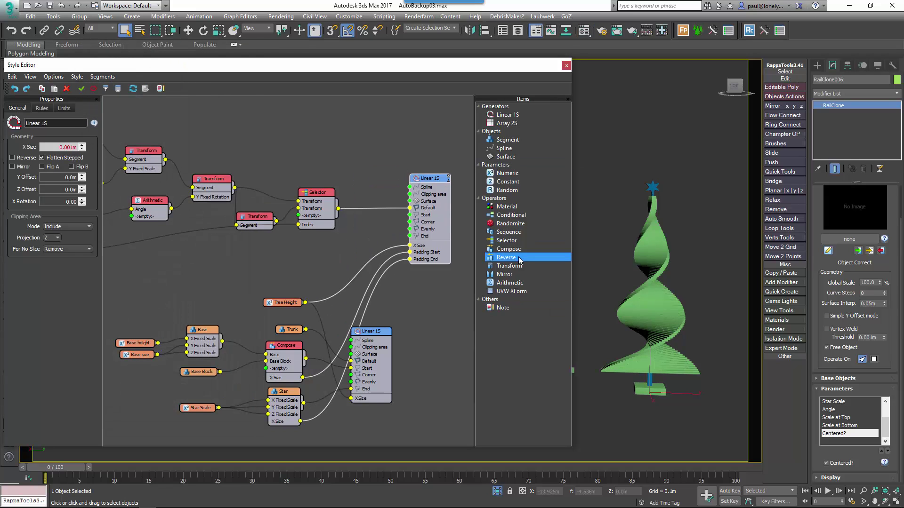
left_click_drag(507, 206, 409, 208)
left_click_drag(338, 208, 360, 211)
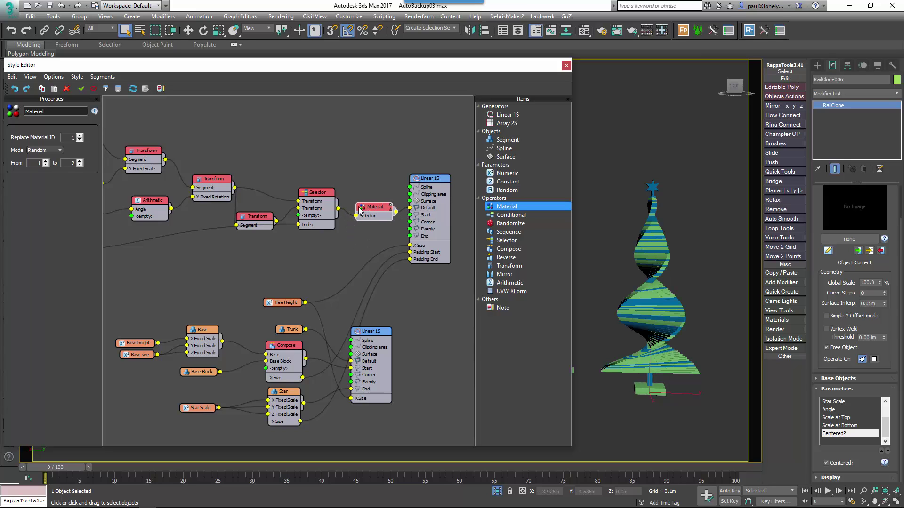
Set the Material operator's mode to Sequence and export its To value as an input
left_click(55, 149)
left_click(40, 162)
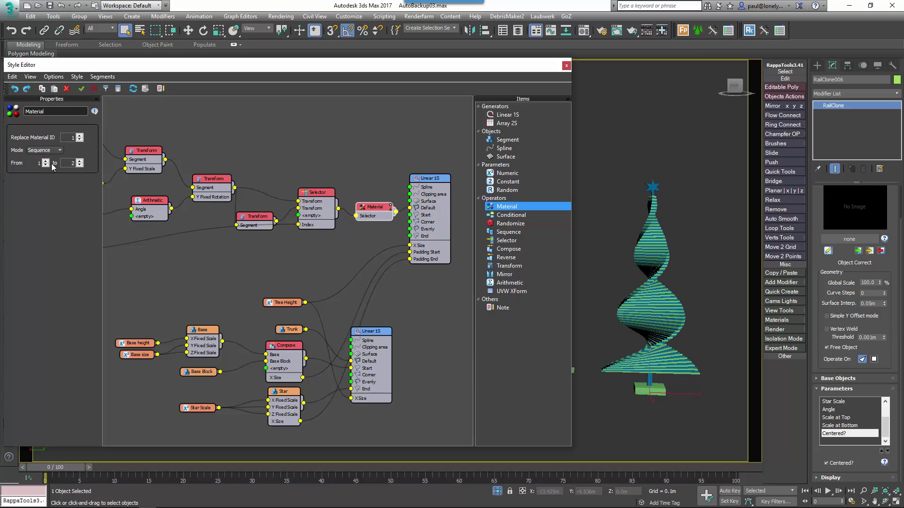
right_click(381, 209)
mouse_move(419, 310)
left_click(476, 342)
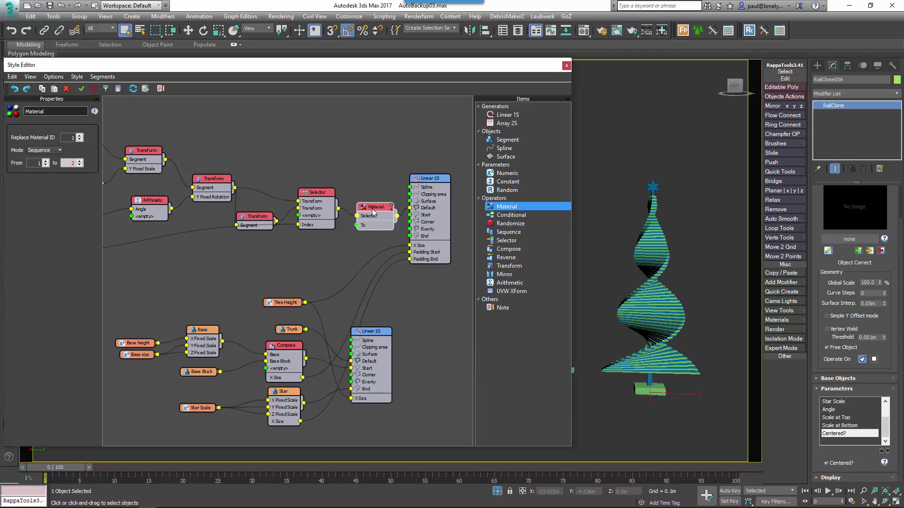
Connect a new Numeric parameter to the Material operator's To input and name it "# of materials"
left_click_drag(507, 173, 358, 223)
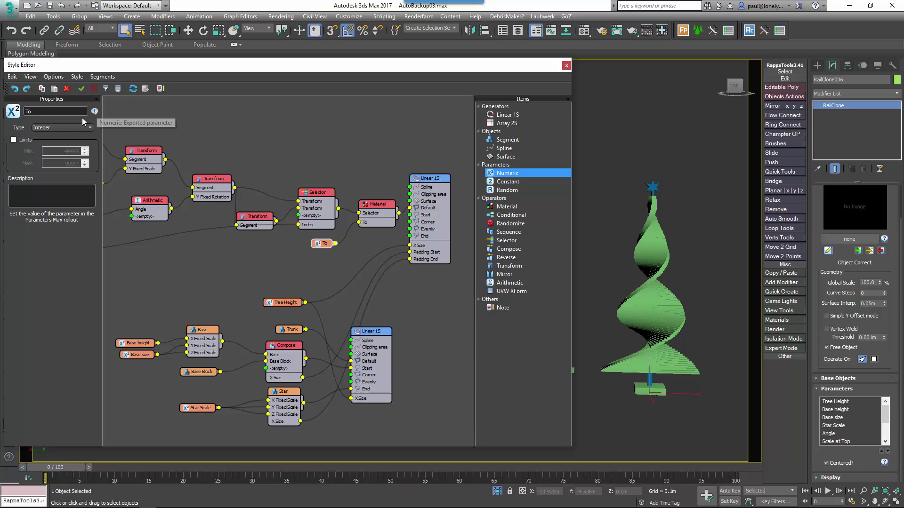
left_click_drag(75, 113, 14, 112)
type("#")
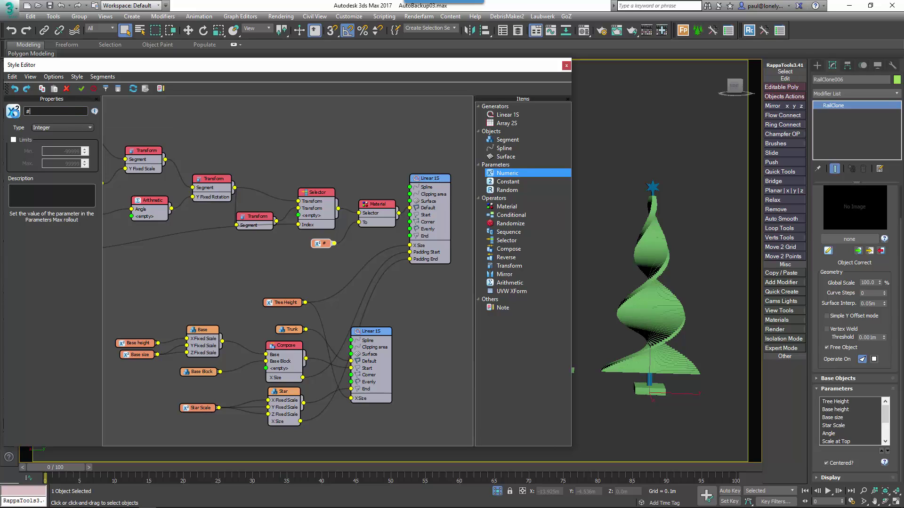
type(" of materials")
left_click_drag(314, 250, 305, 249)
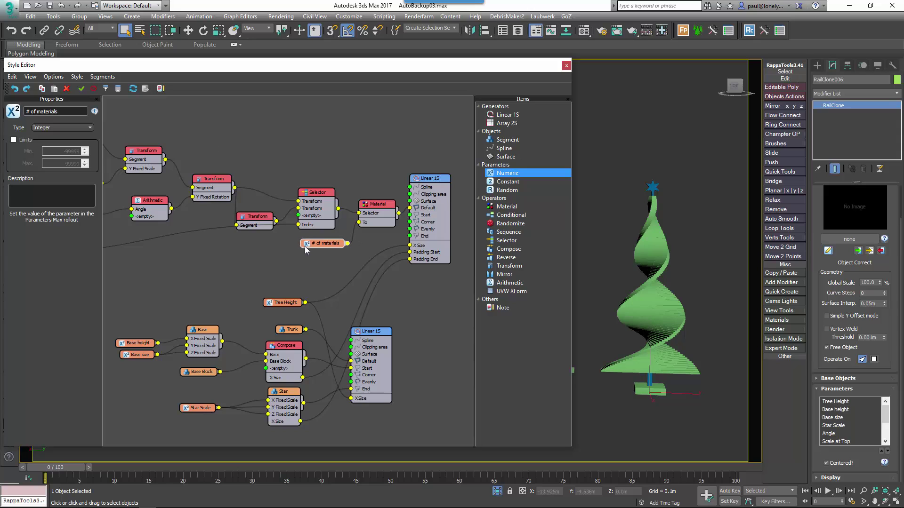
Set the tree's # of materials parameter to 3
scroll(884, 423, "down", 2)
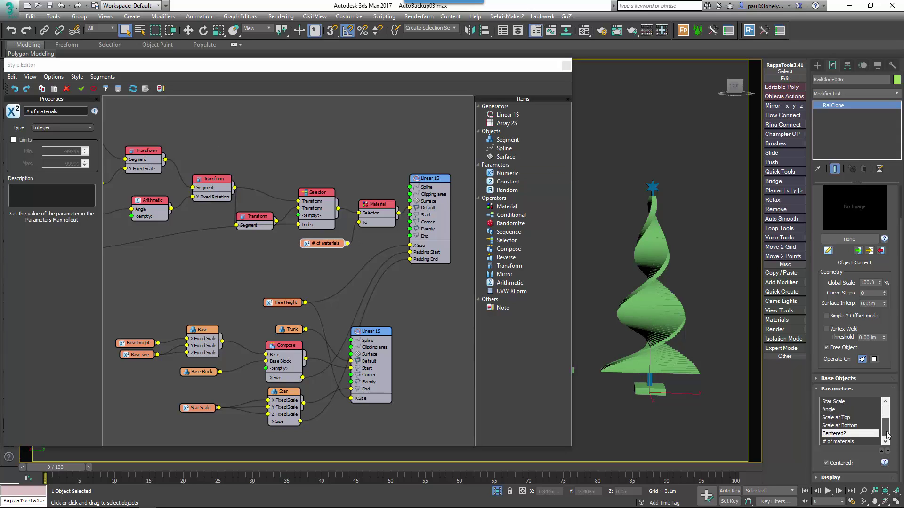
left_click(848, 434)
left_click(869, 462)
left_click(869, 461)
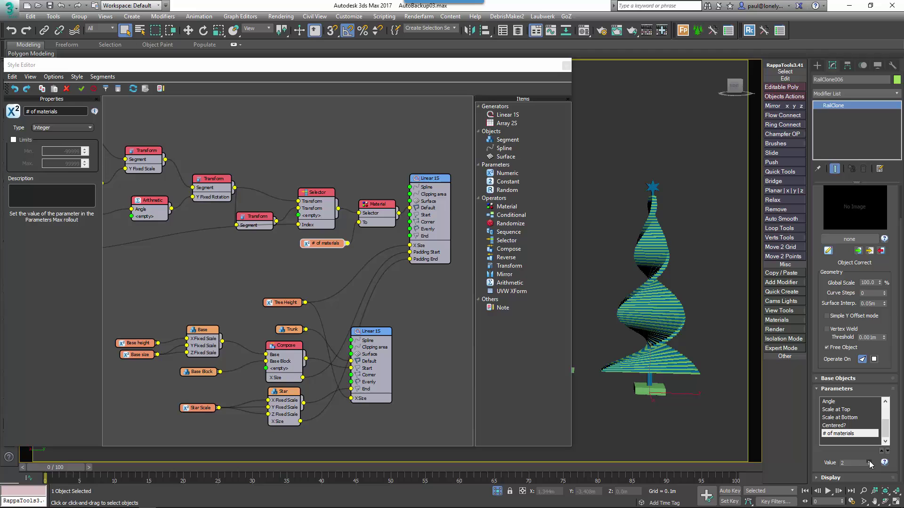
left_click(869, 462)
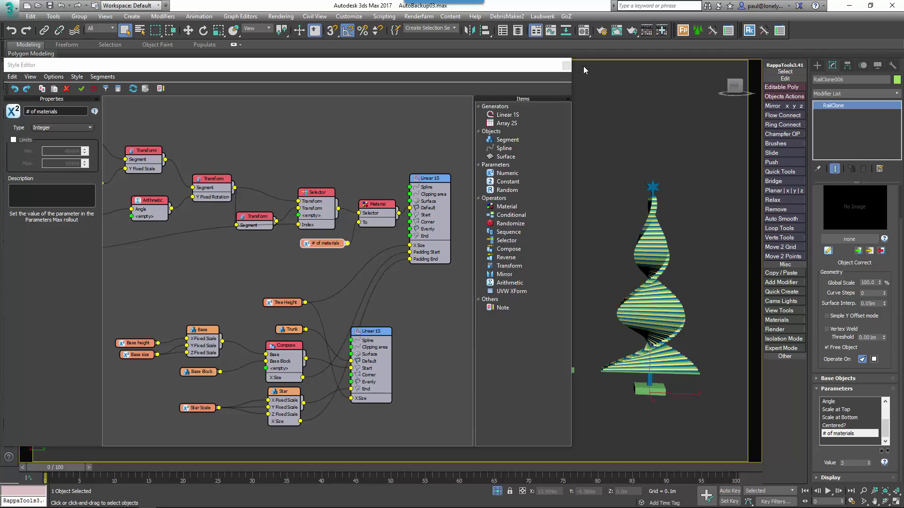
Close the Style Editor and examine the striped tree up close from a slightly different angle
left_click(566, 65)
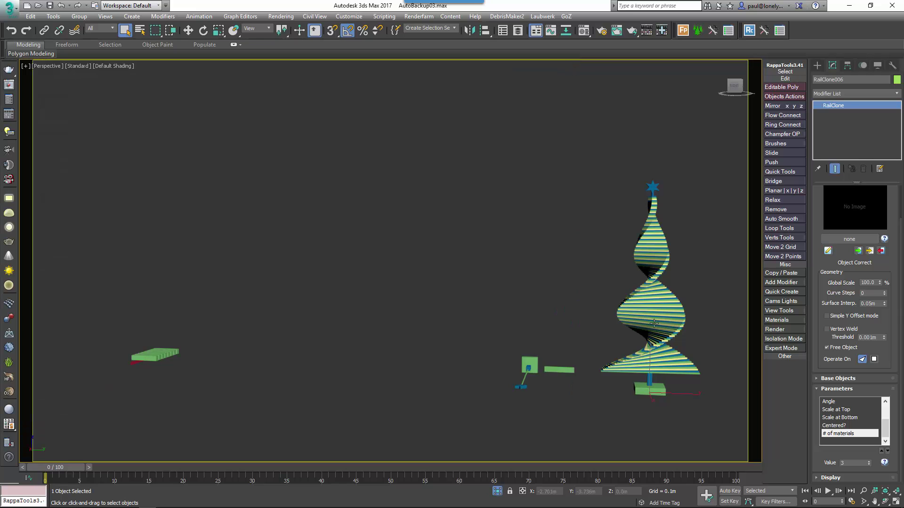
middle_click_drag(653, 324, 458, 330)
scroll(458, 329, "up", 4)
middle_click_drag(483, 302, 563, 337)
scroll(386, 290, "down", 2)
mouse_move(885, 430)
left_mouse_down()
mouse_move(887, 415)
mouse_move(887, 441)
mouse_move(882, 413)
left_mouse_up()
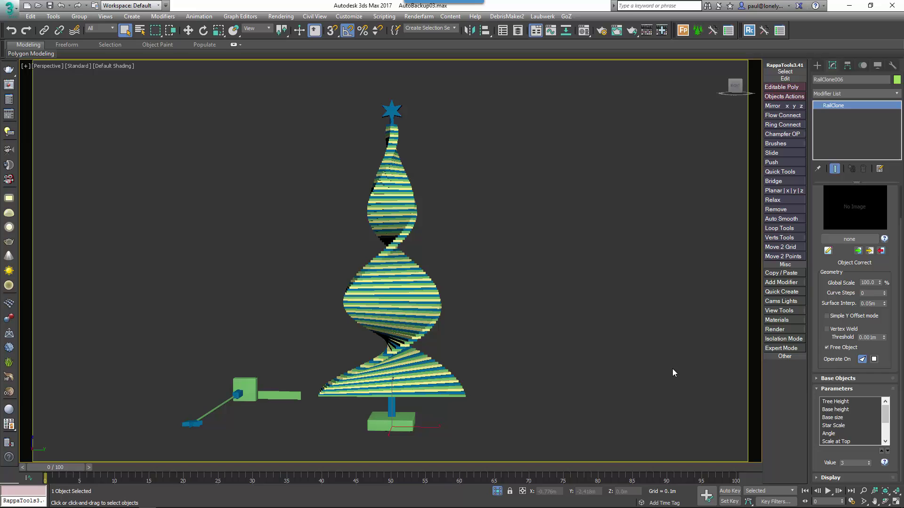
middle_click_drag(673, 368, 672, 379, "alt")
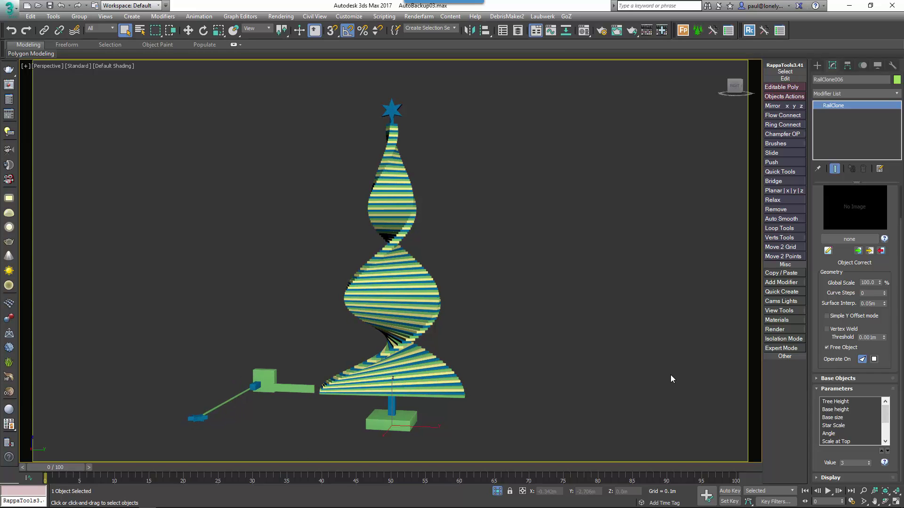
Shorten the tree with the Tree Height parameter and enlarge the star on top
left_click(859, 401)
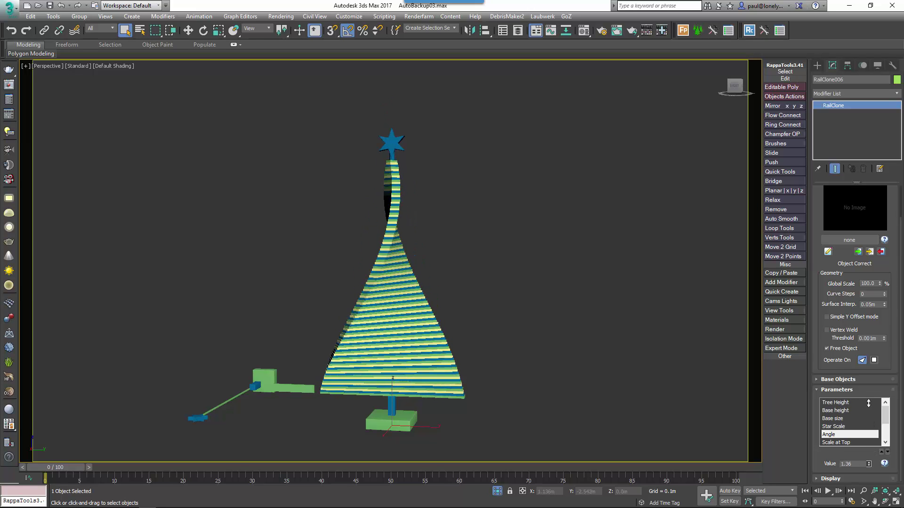
left_click_drag(869, 403, 837, 273)
left_click_drag(883, 417, 883, 425)
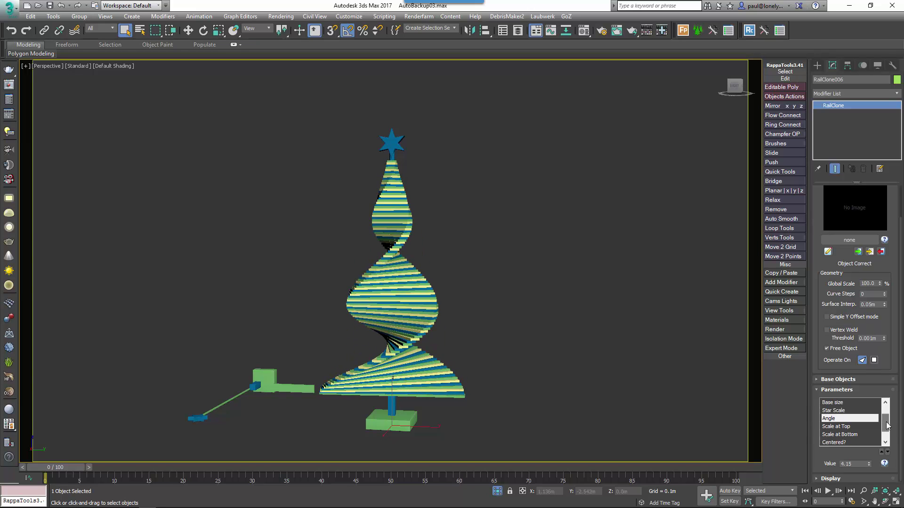
Widen the lower branches by increasing the Scale at Bottom parameter
left_click(842, 434)
left_click_drag(870, 466, 842, 357)
left_click(845, 427)
Reset # of materials to 0 and raise it back to 3 to compare the branch colouring
left_click_drag(886, 425, 886, 433)
left_click(847, 435)
right_click(869, 464)
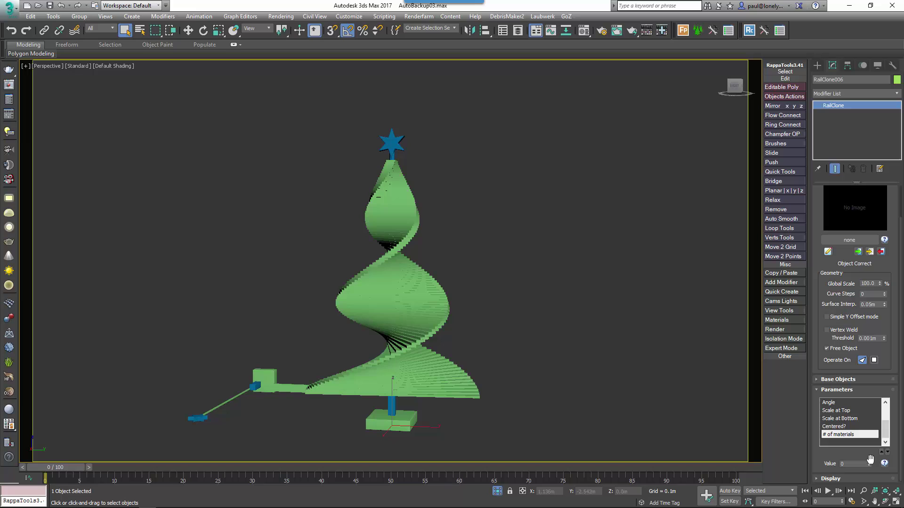
left_click(870, 461)
left_click(871, 462)
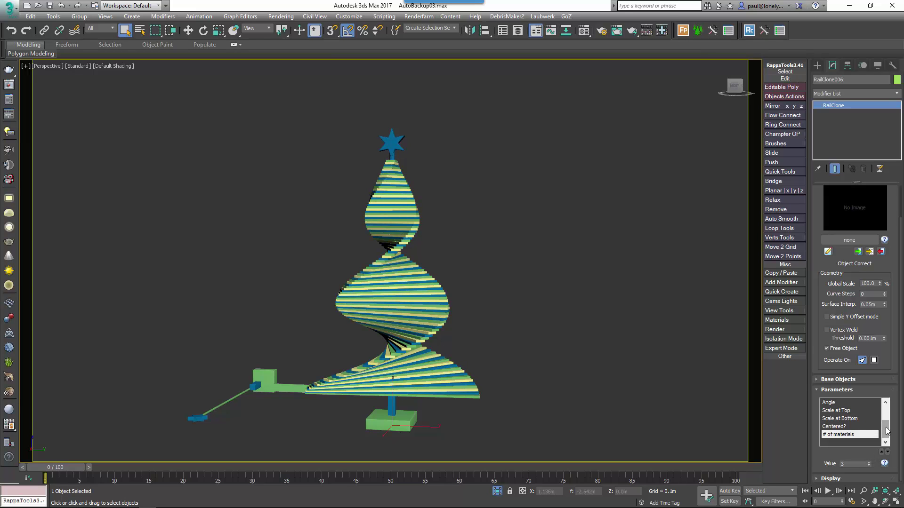
Shrink the star on top and raise Tree Height to about 1.365 m
left_click_drag(885, 428, 886, 417)
left_click(851, 419)
mouse_move(869, 464)
left_mouse_down()
mouse_move(870, 452)
mouse_move(883, 477)
mouse_move(883, 468)
left_mouse_up()
scroll(859, 414, "up", 1)
left_click(859, 403)
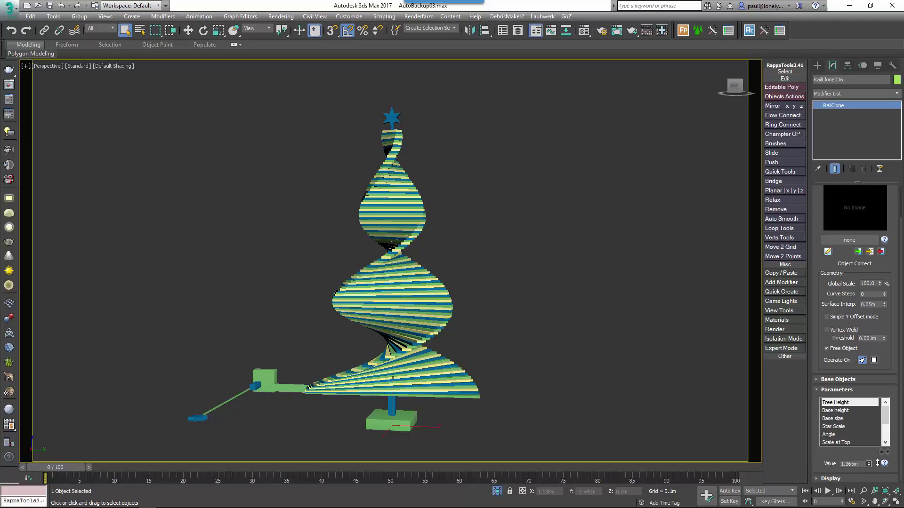